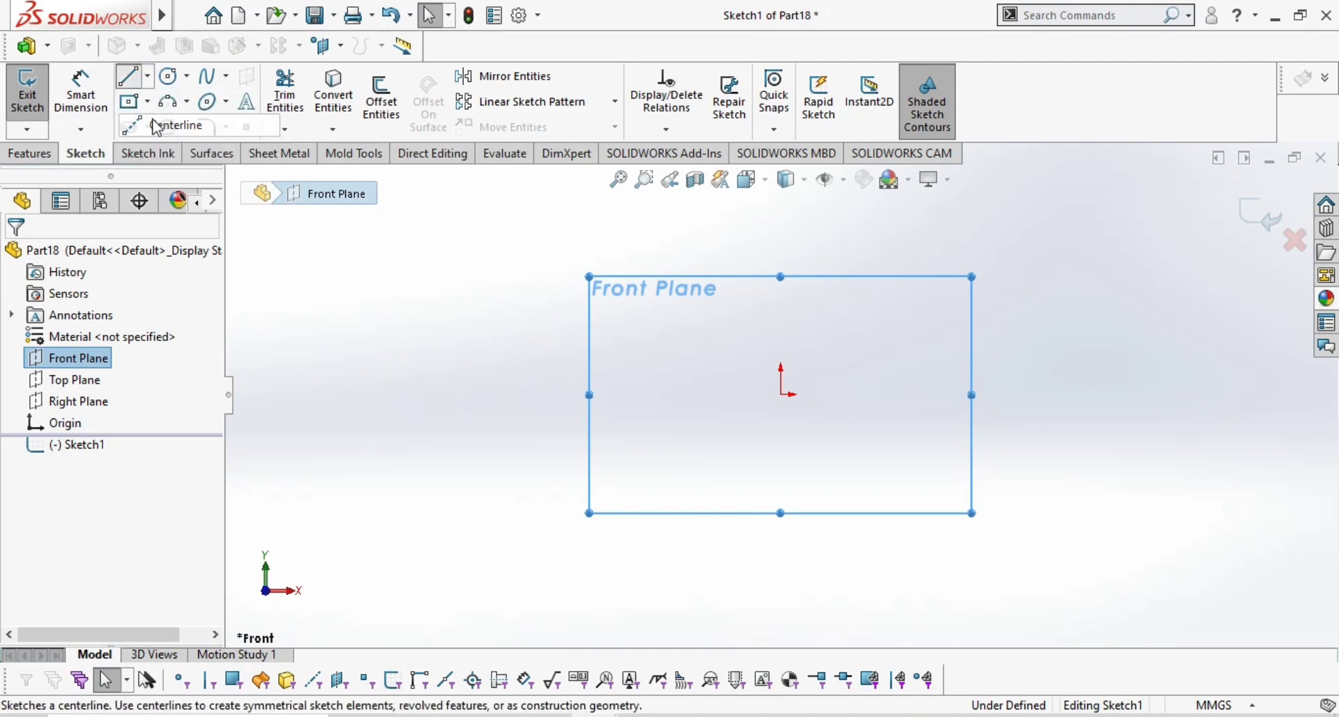
Sketch a vertical centerline through the origin, extending above and below it.
click(171, 125)
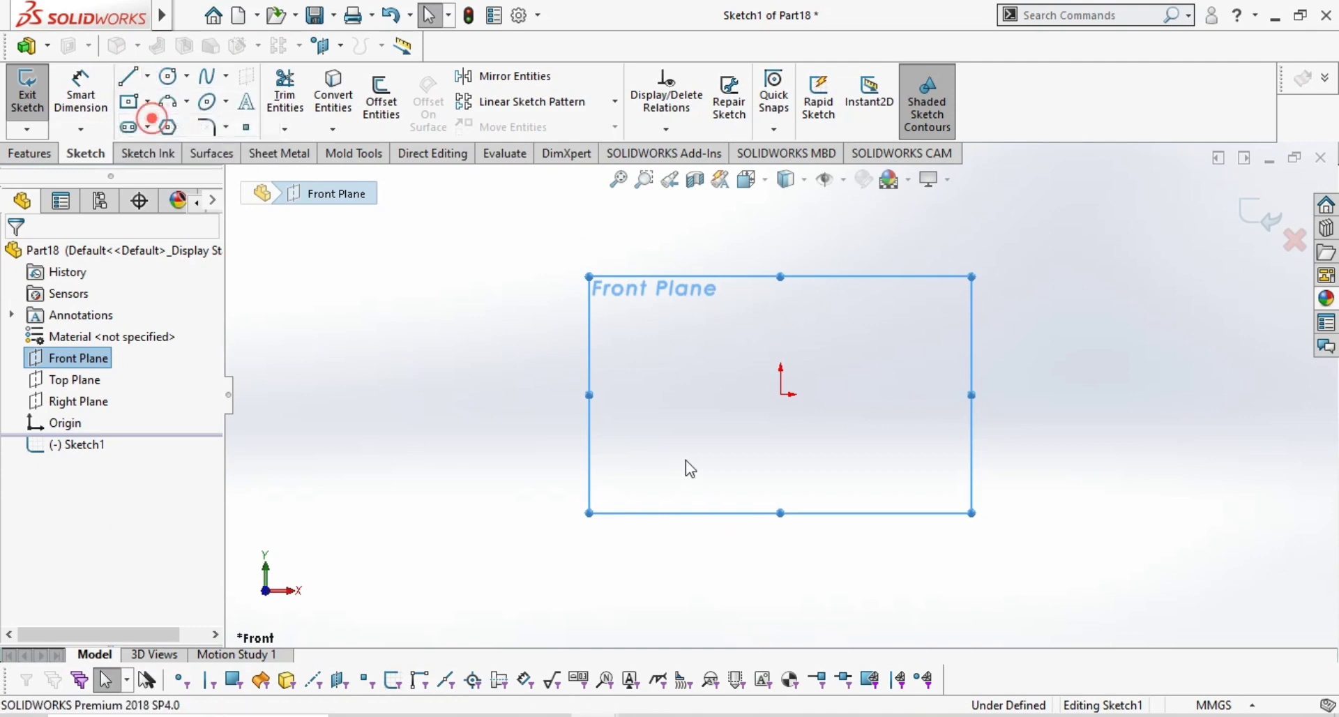
click(781, 458)
click(780, 200)
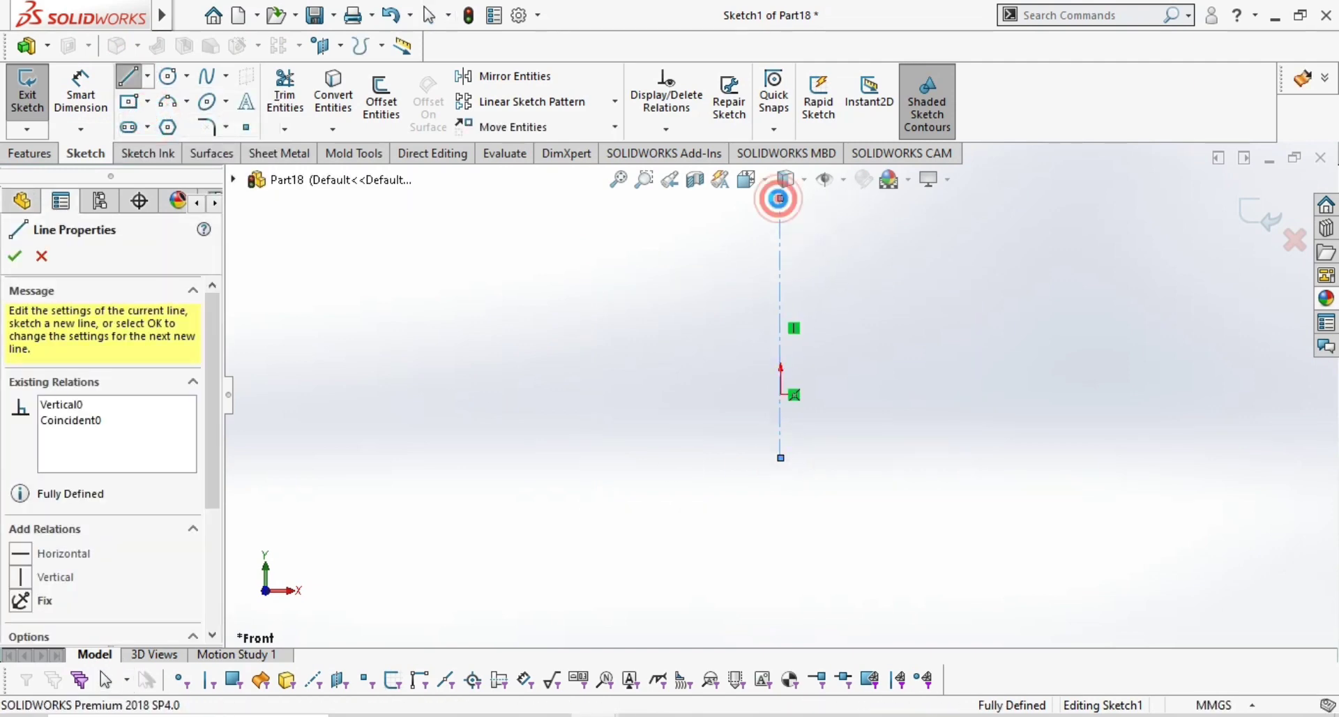
key(Escape)
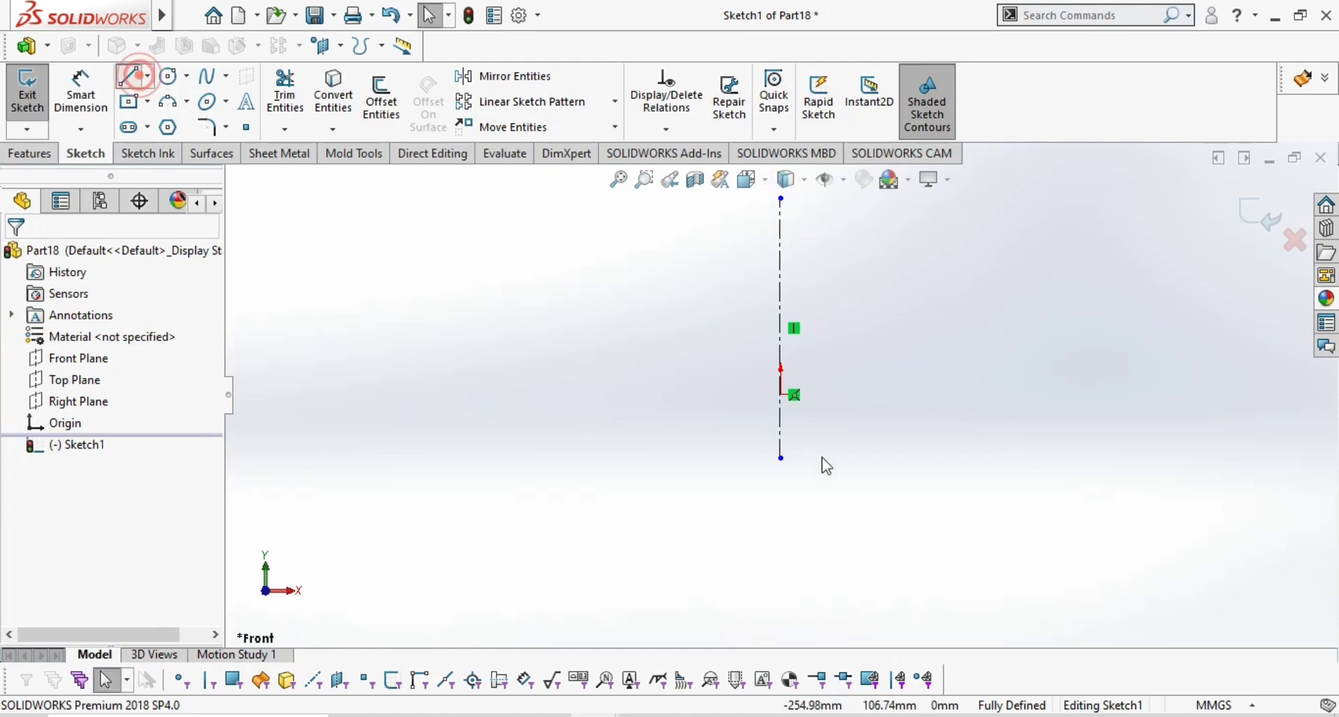
Sketch a line profile from the origin, about 52 mm wide and 79 mm high, with a tapered flat-bottomed notch on top, ending on the centerline.
click(780, 394)
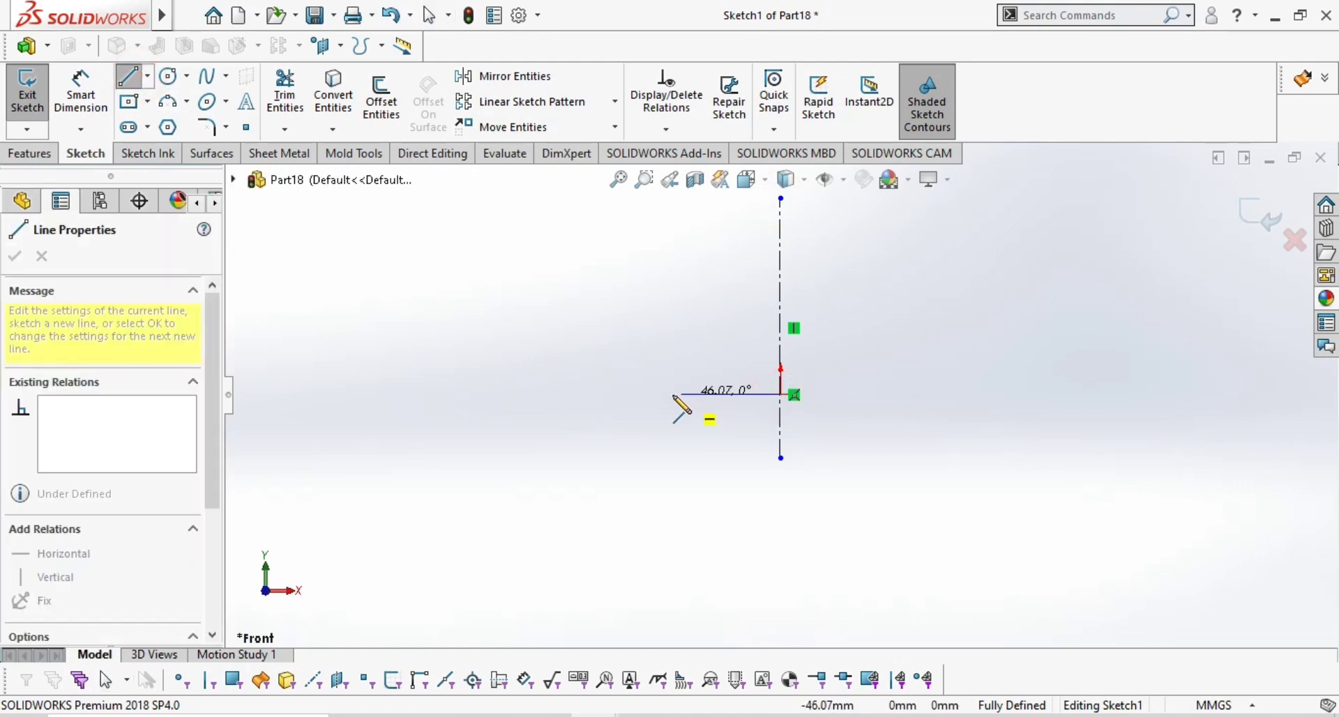
click(670, 394)
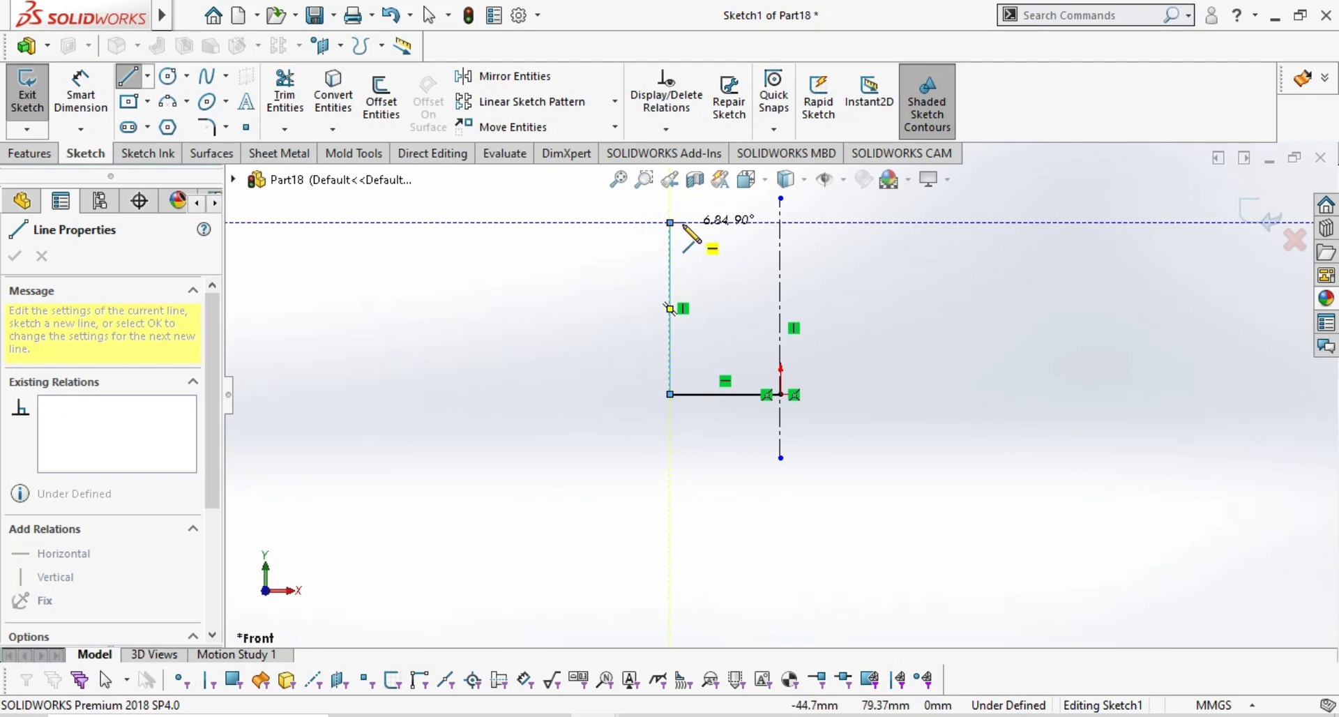
click(671, 223)
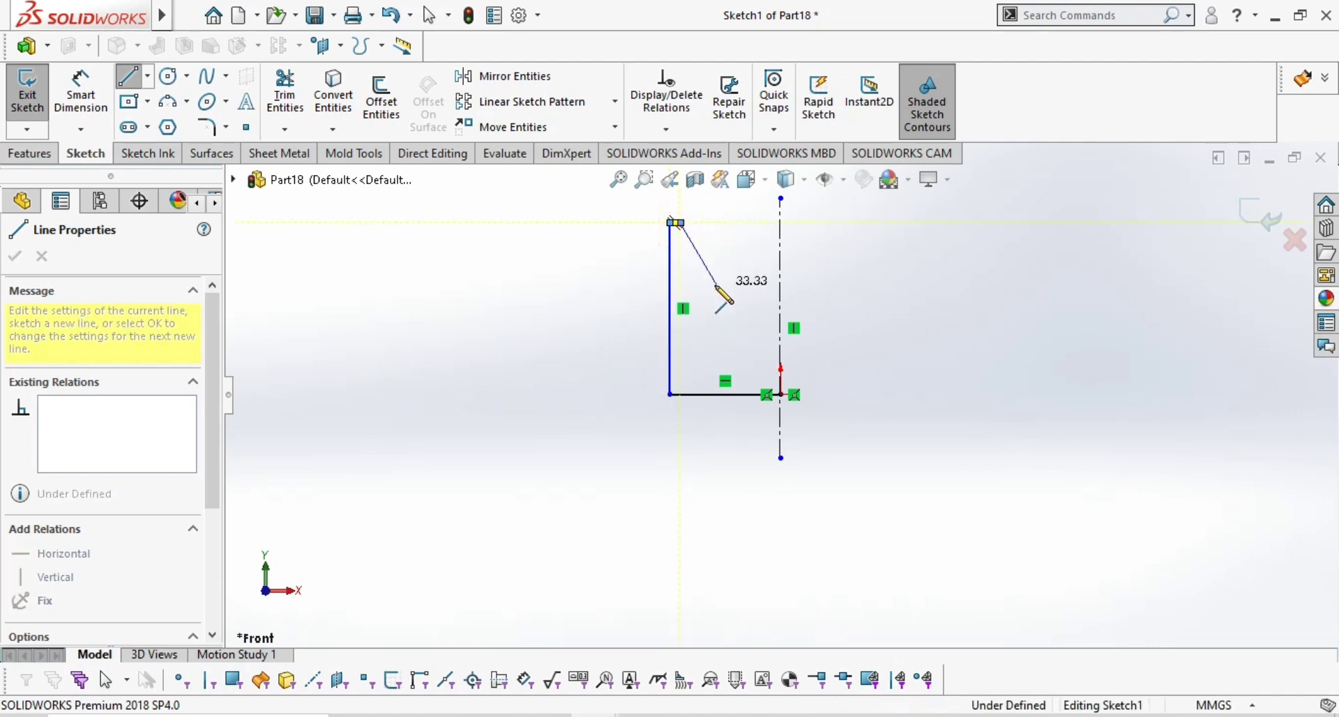
click(703, 284)
click(723, 284)
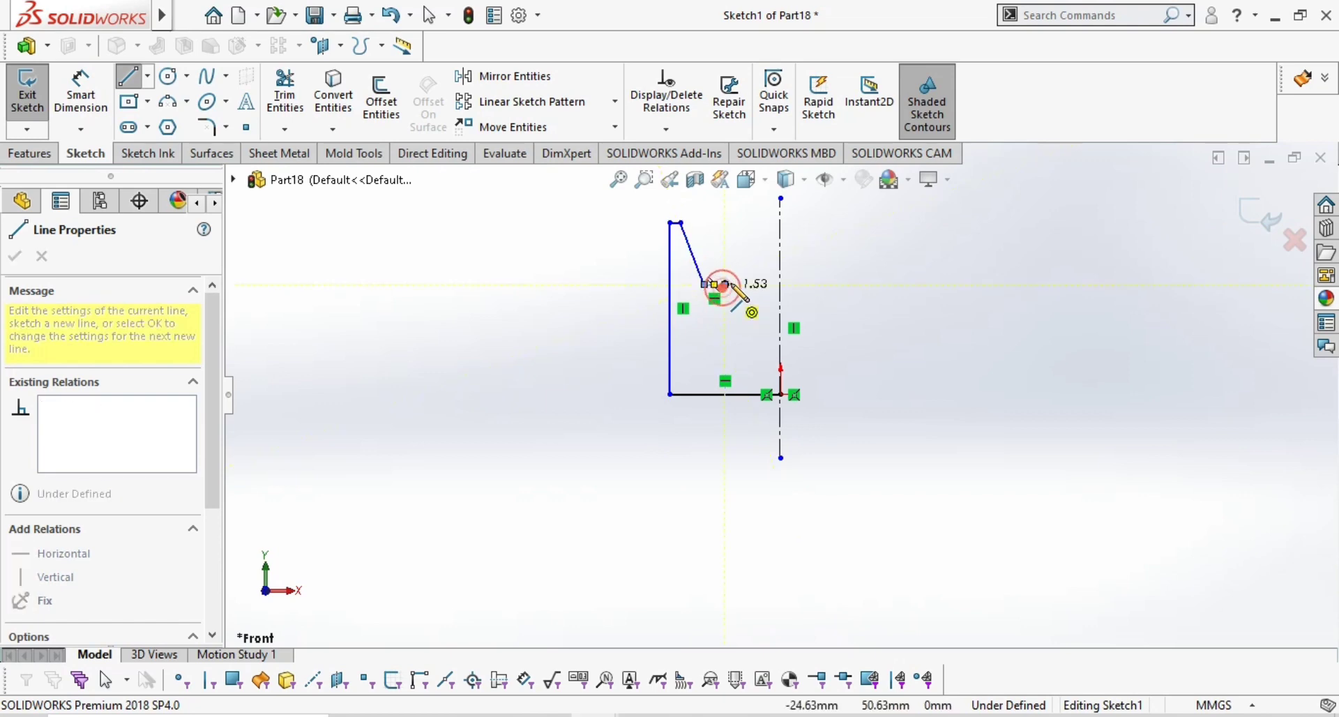
click(752, 223)
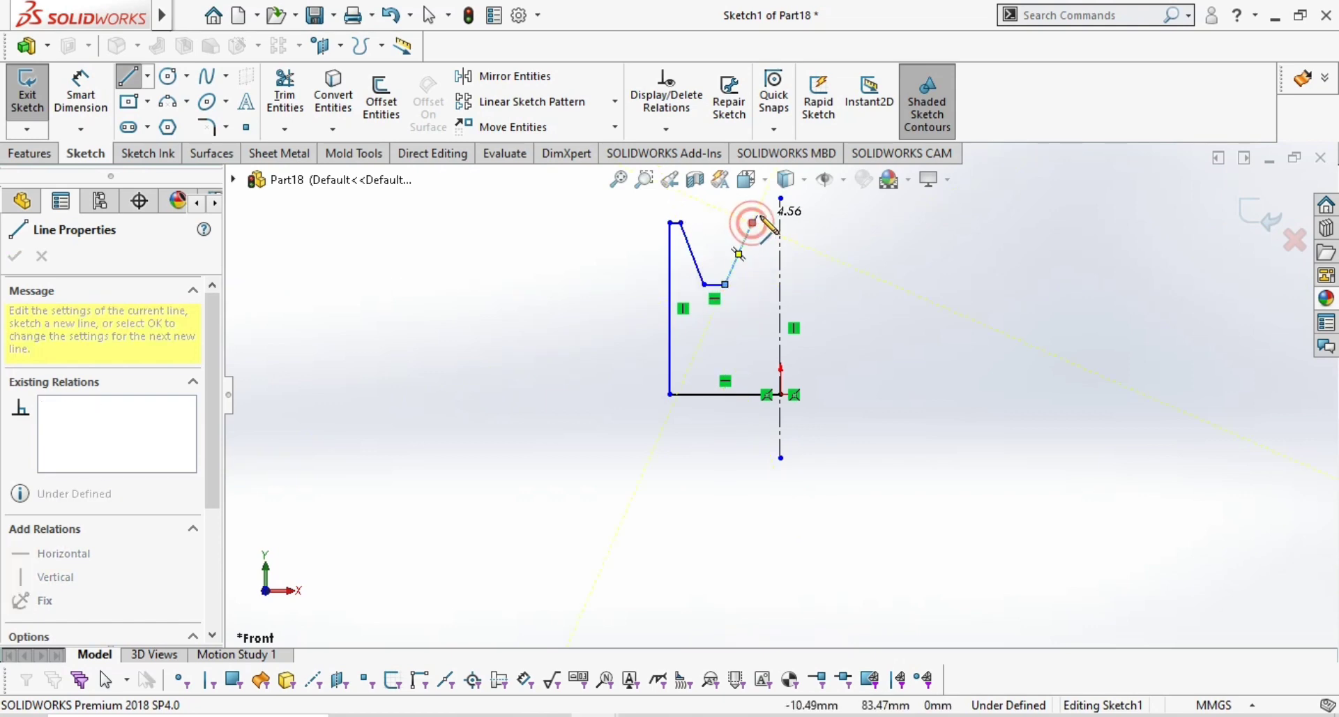
click(781, 222)
click(780, 221)
key(Escape)
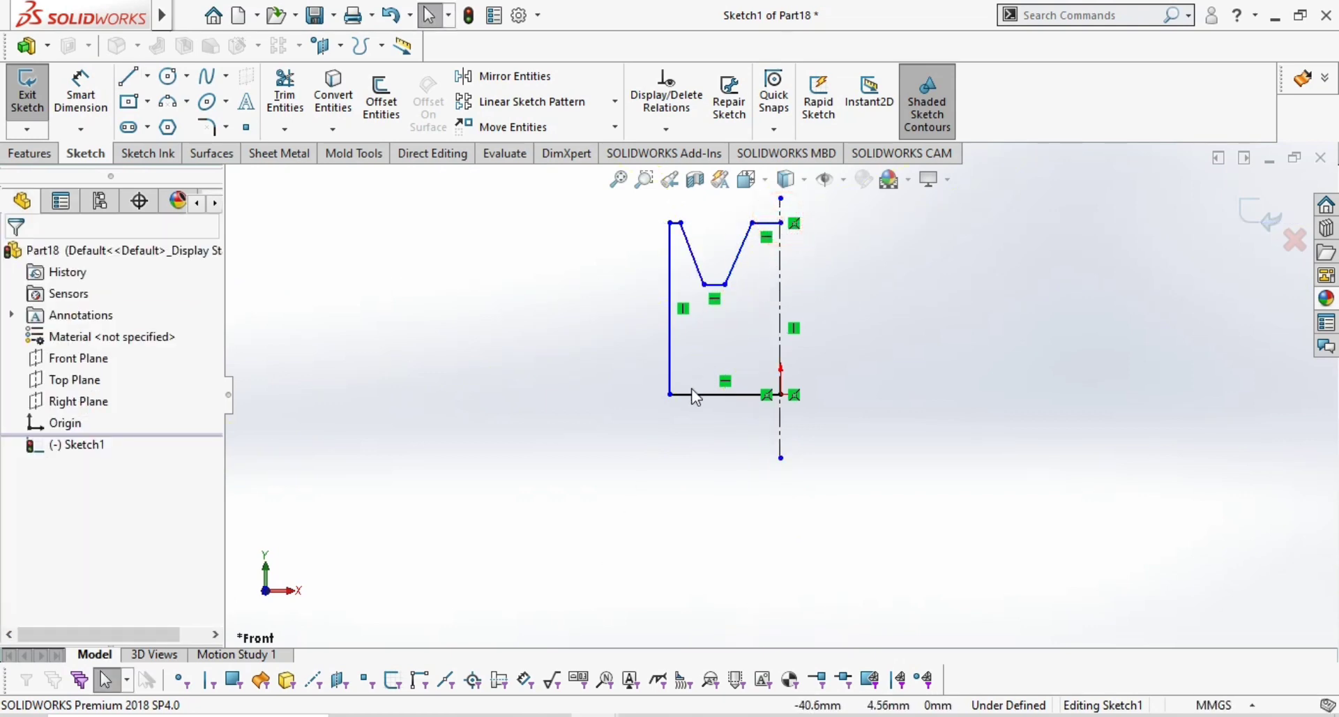
Dimension the profile's base line to 30 mm and its outer vertical line to 50 mm.
click(82, 73)
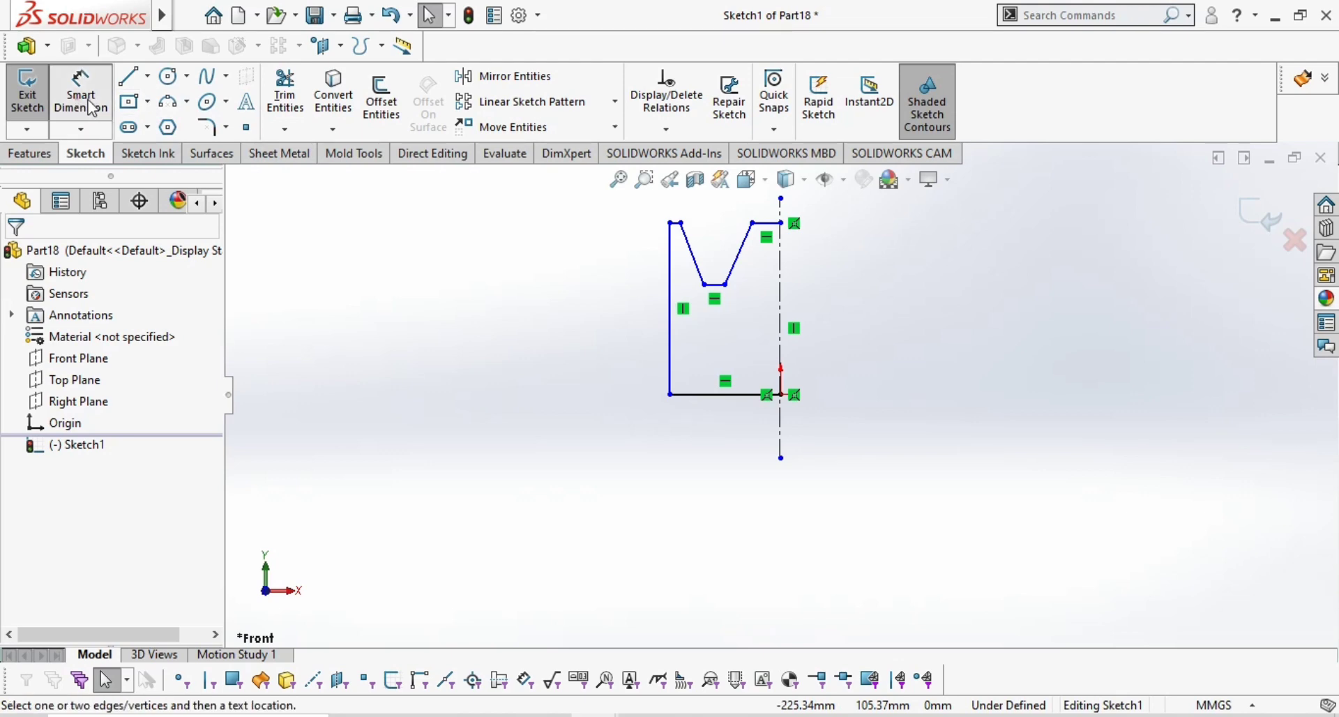
click(721, 394)
click(719, 489)
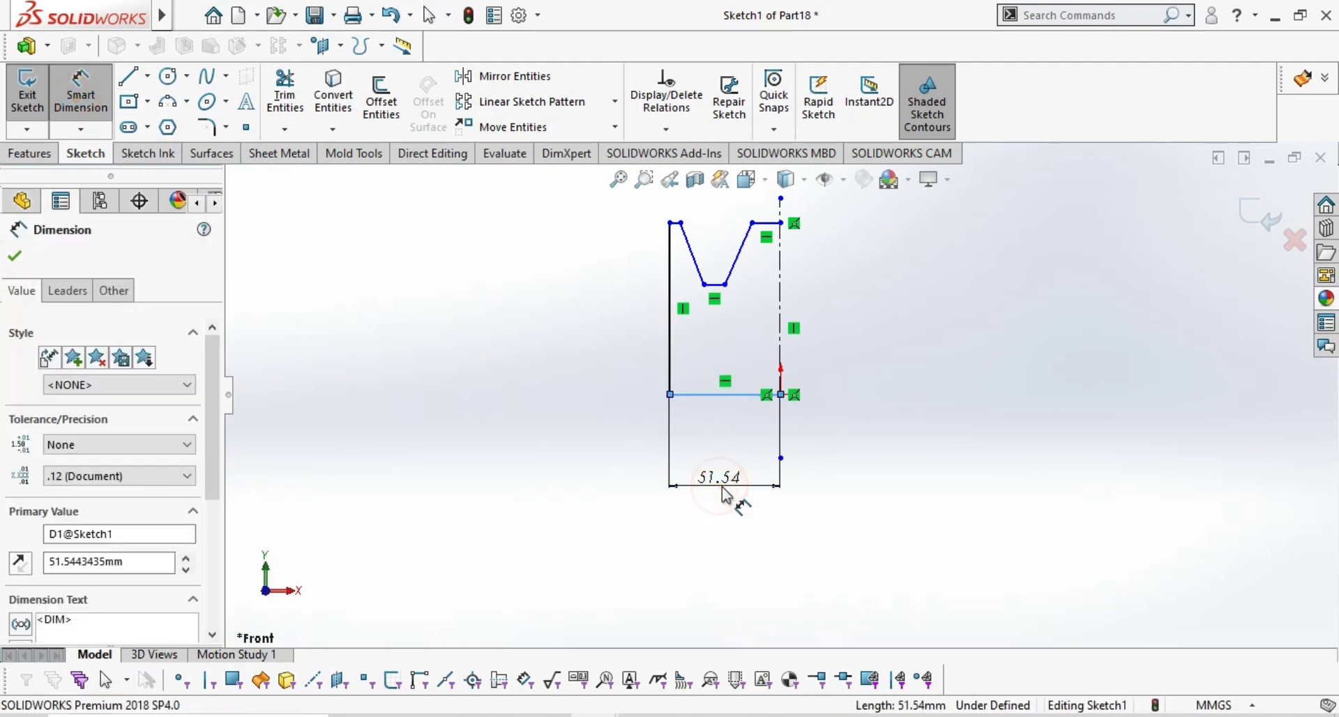
text(30)
key(Return)
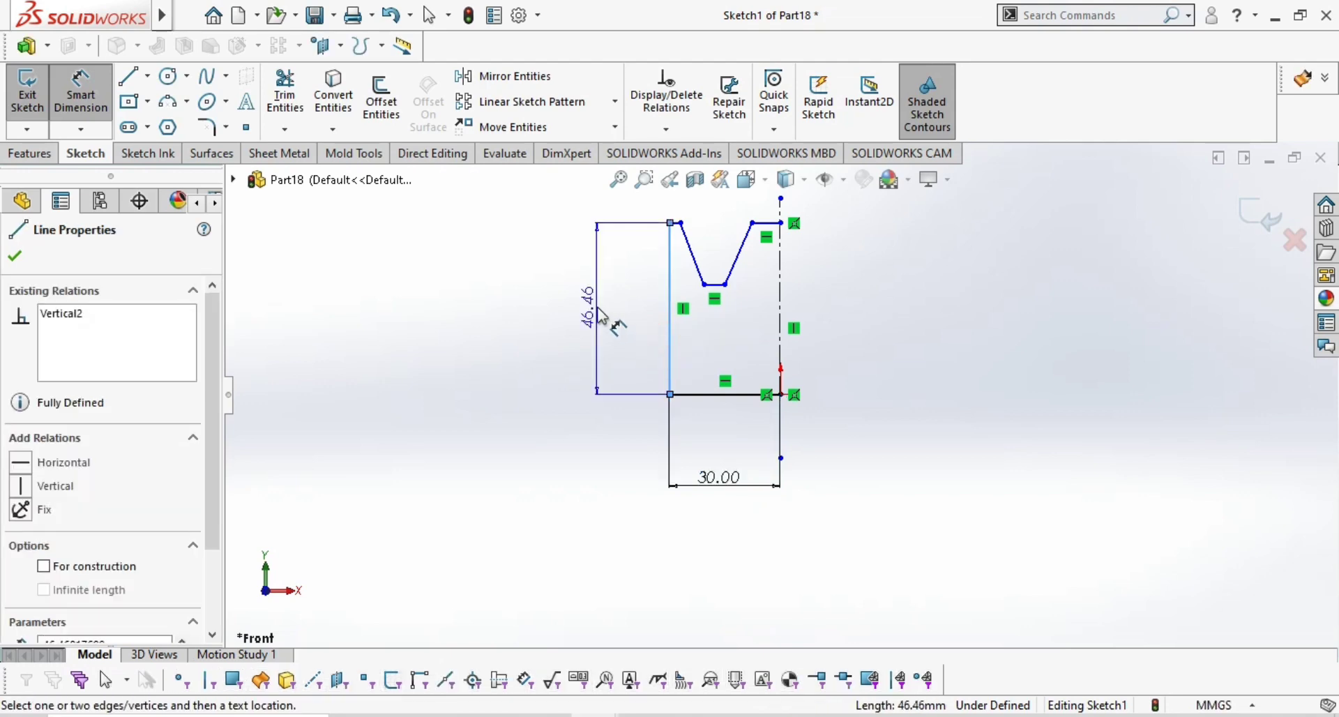
click(594, 305)
text(50)
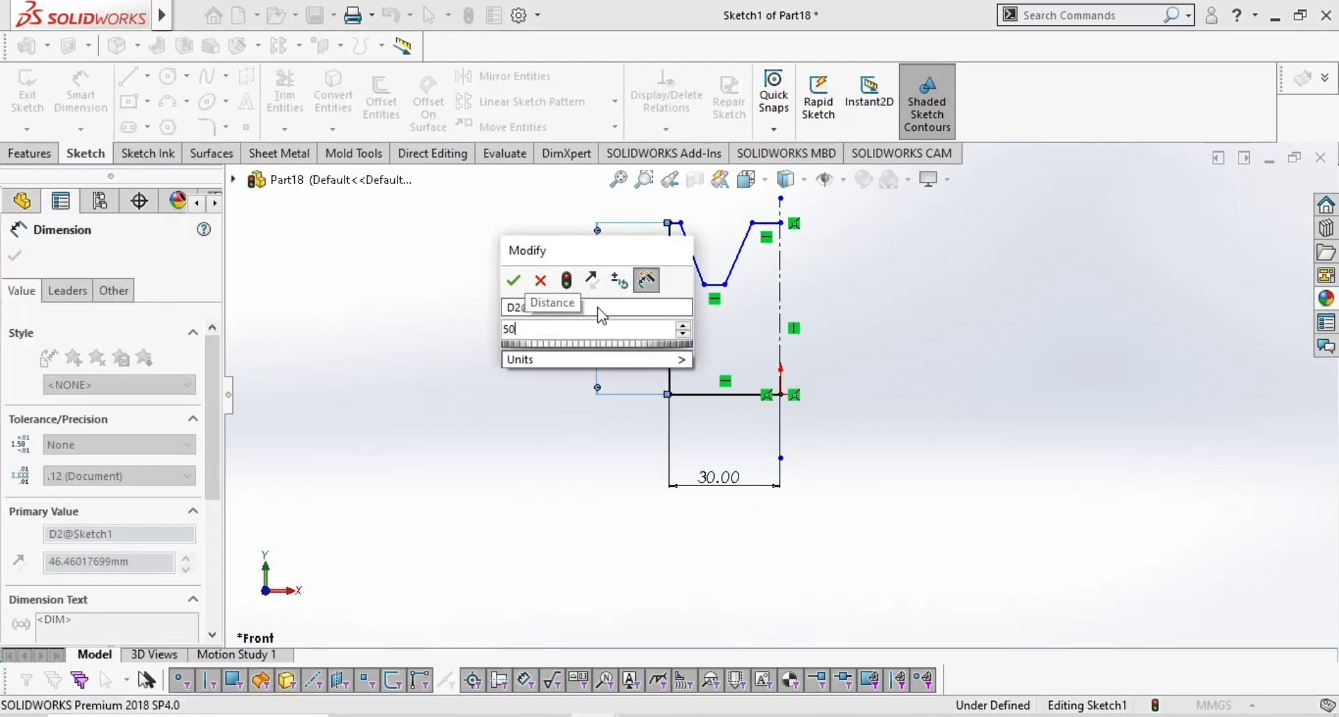
key(Return)
Dimension the short outer top edge to 5 mm and the top edge at the centerline to 2 mm.
scroll(693, 209, down, 5)
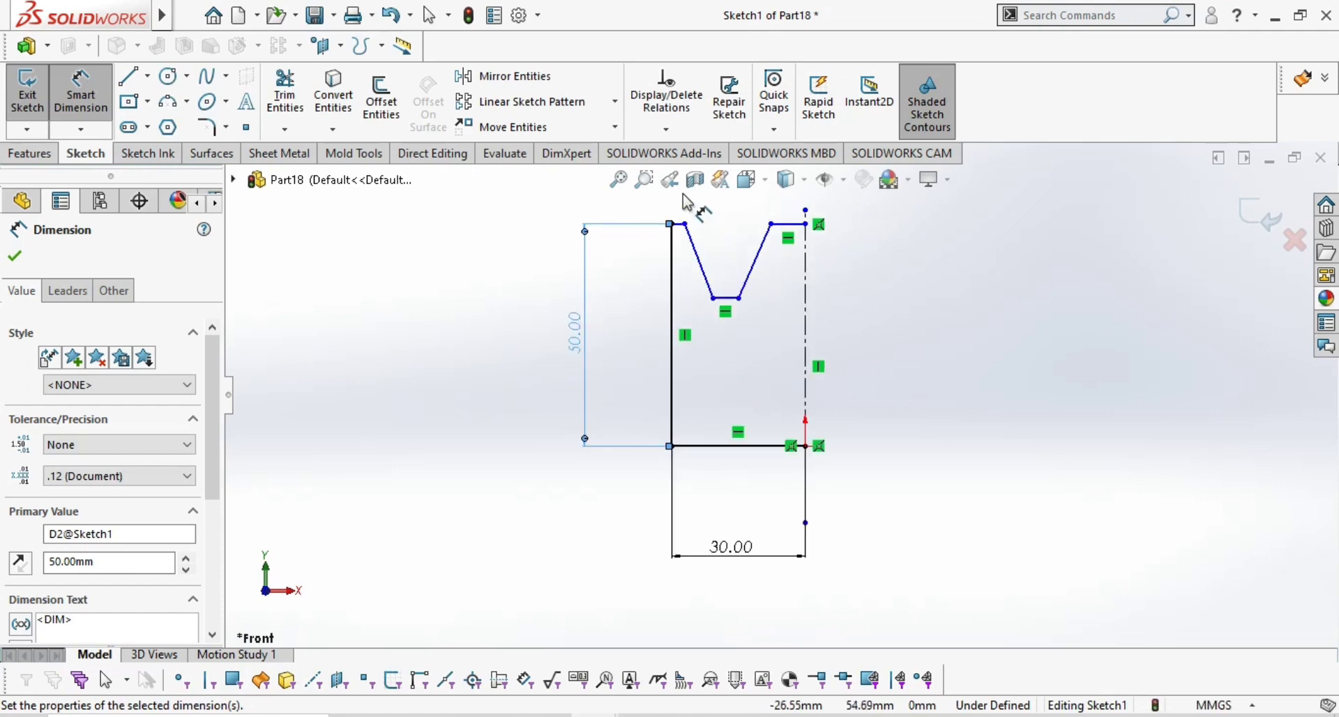
click(701, 314)
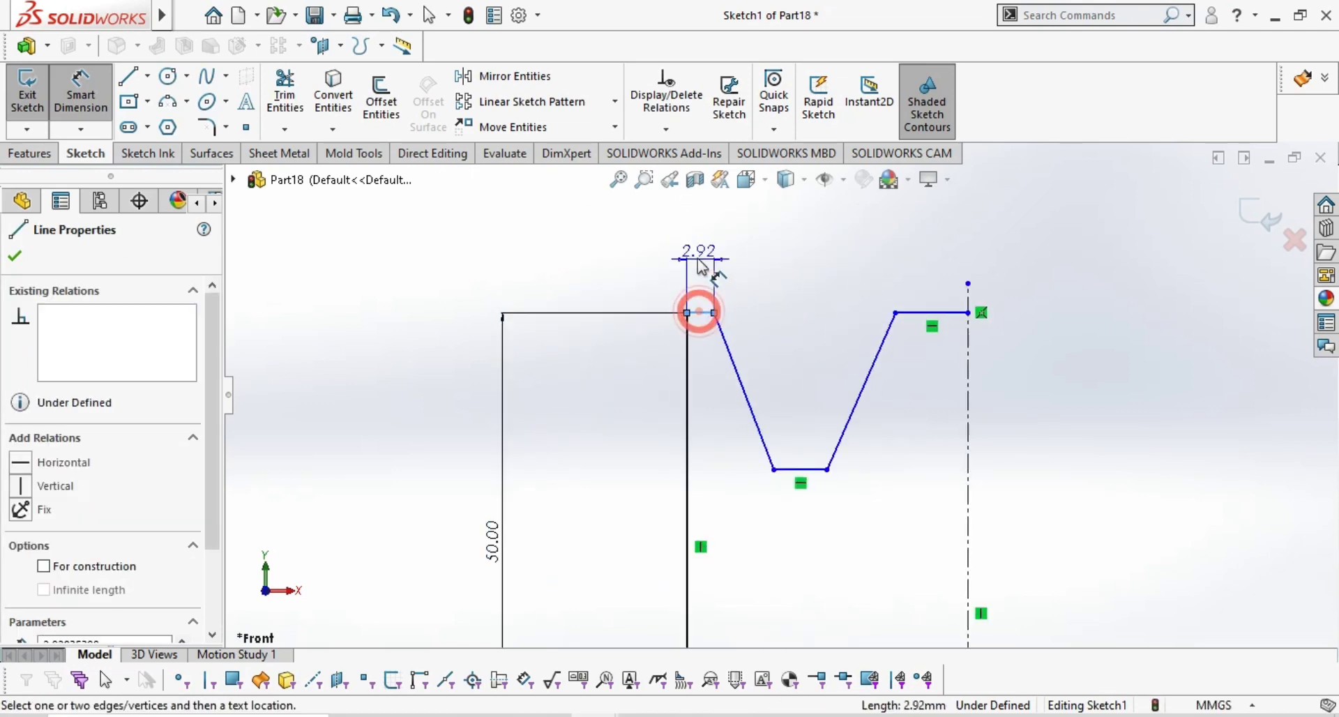
click(694, 255)
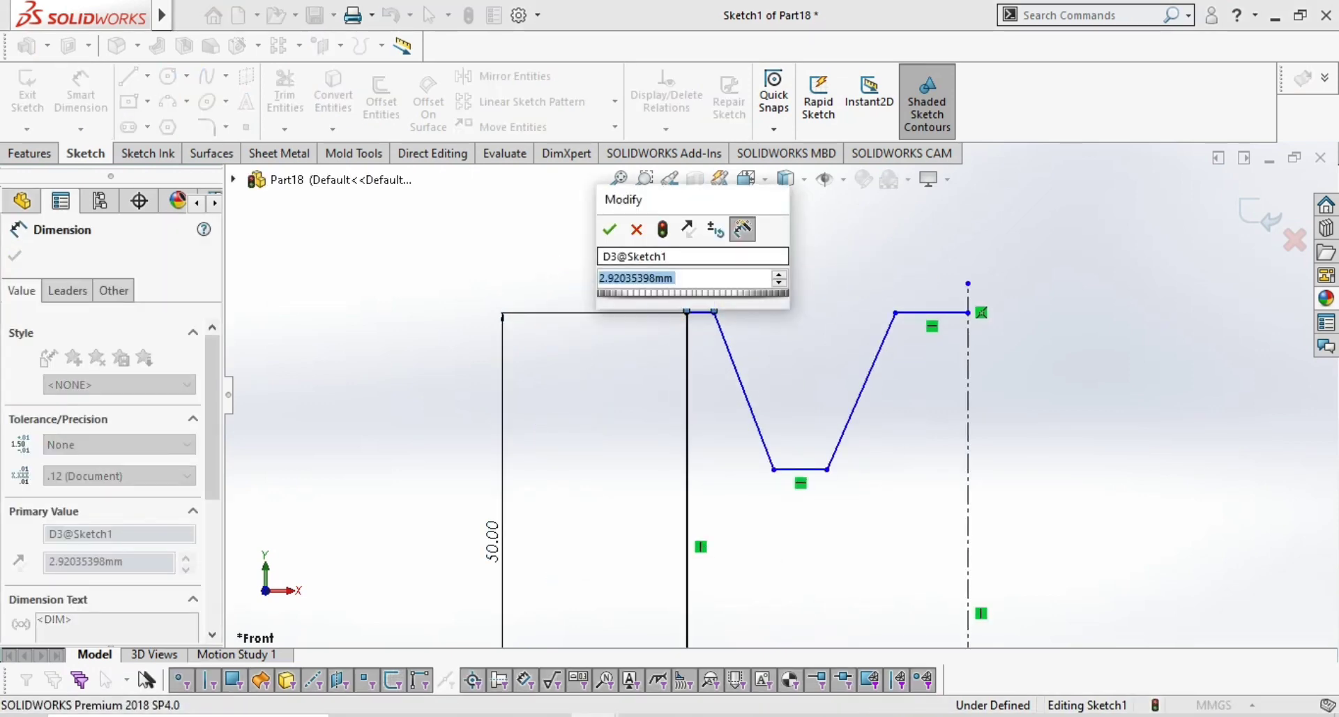
text(5)
key(Return)
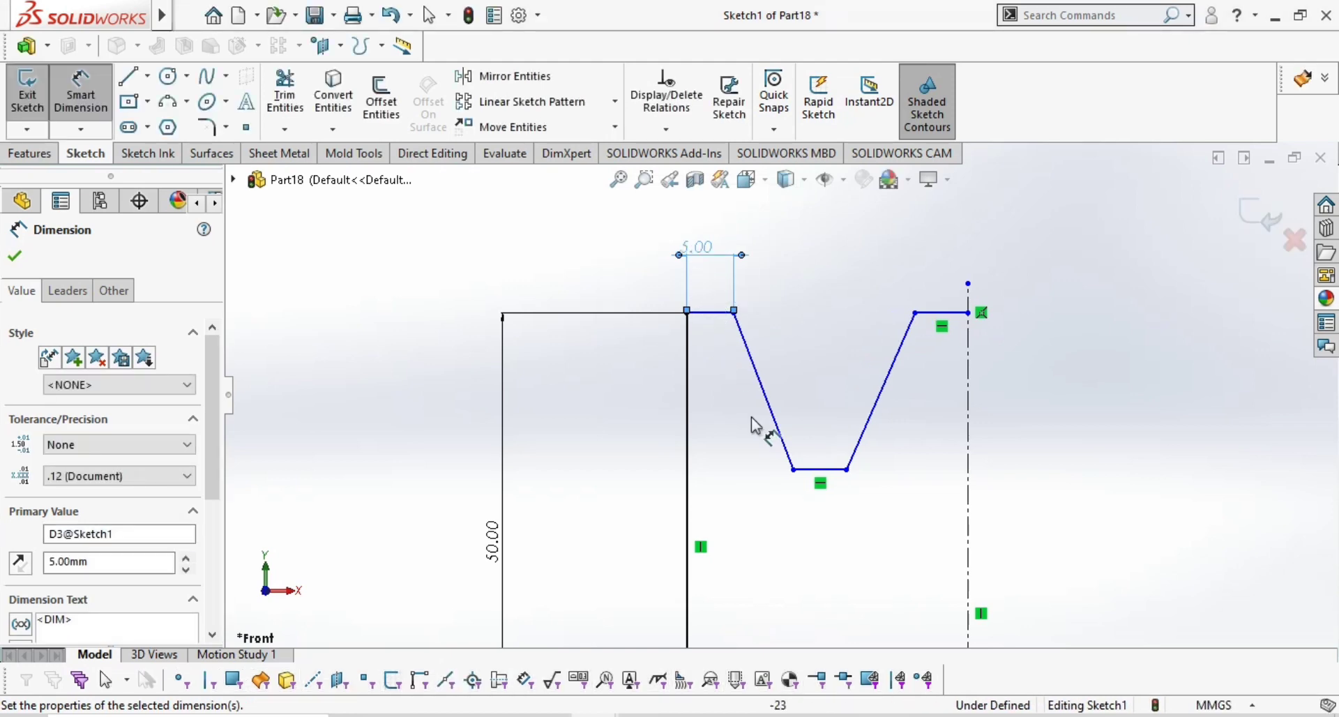
click(933, 311)
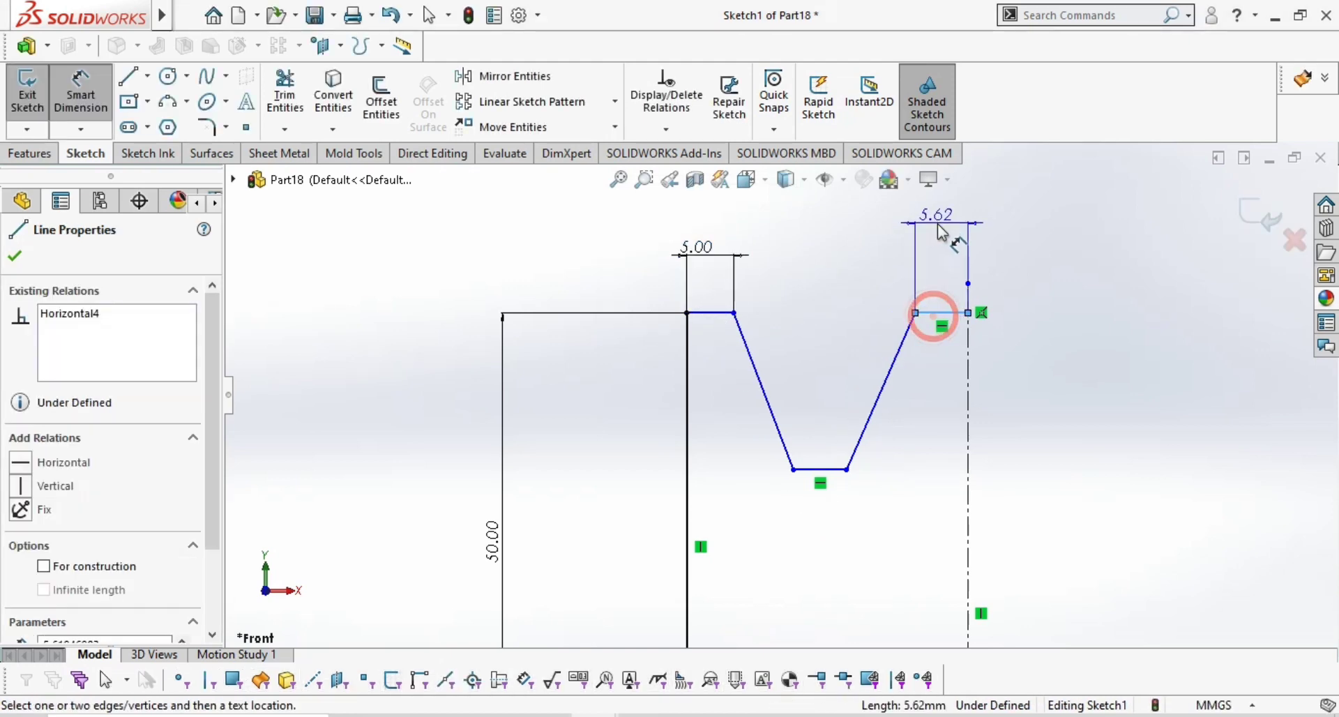
click(943, 218)
text(2)
key(Return)
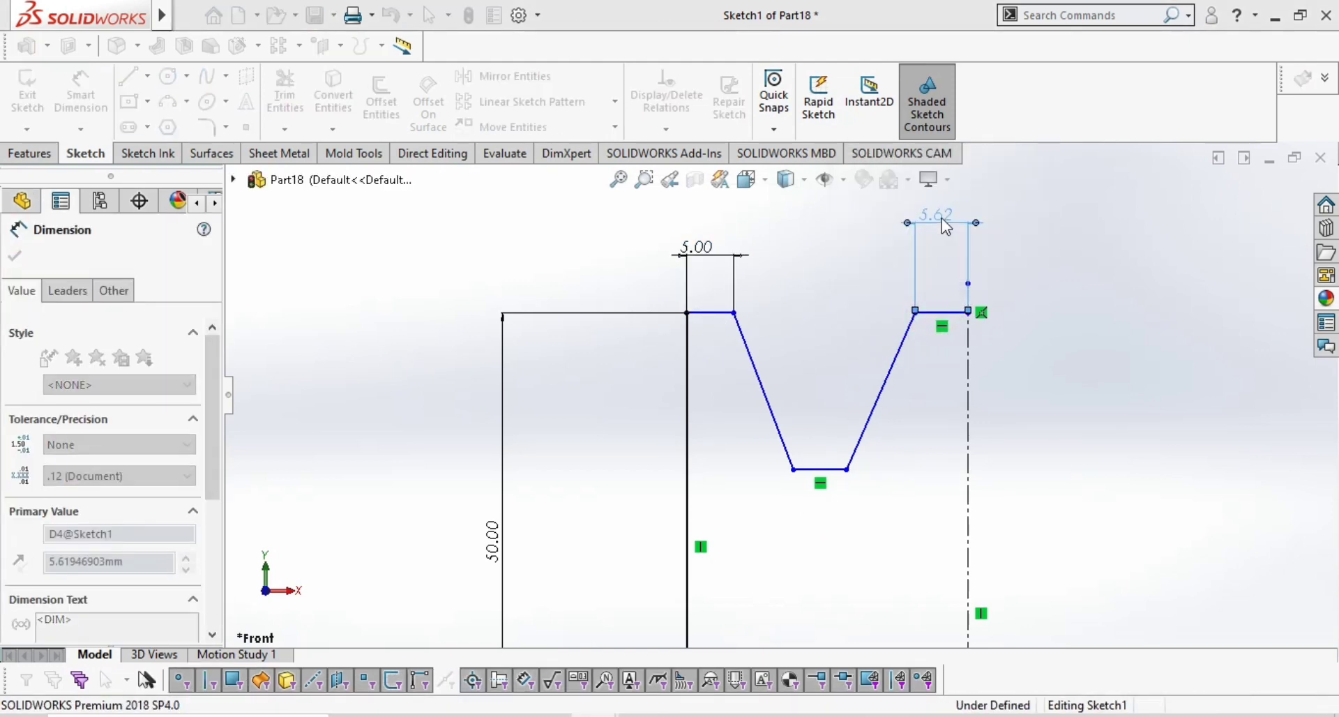
Set the angle between each sloped notch side and the notch's flat bottom to 110 degrees.
click(860, 443)
click(828, 468)
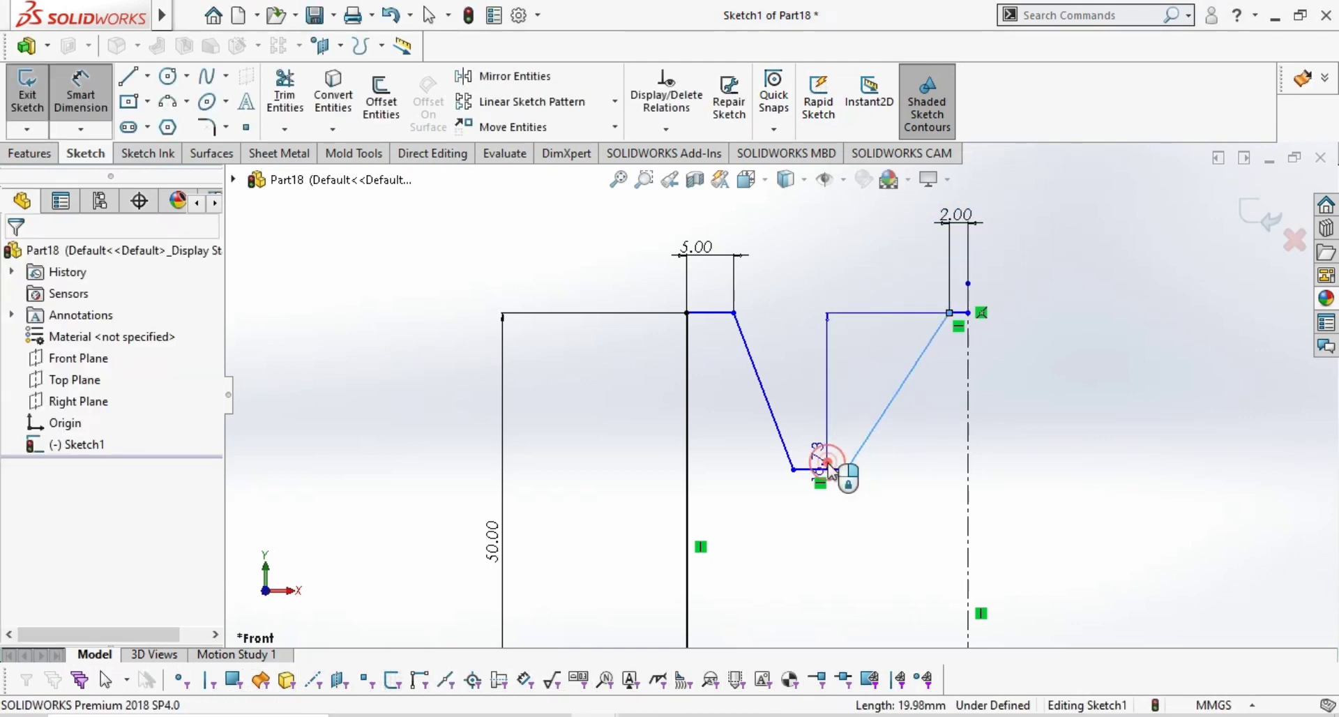
click(847, 396)
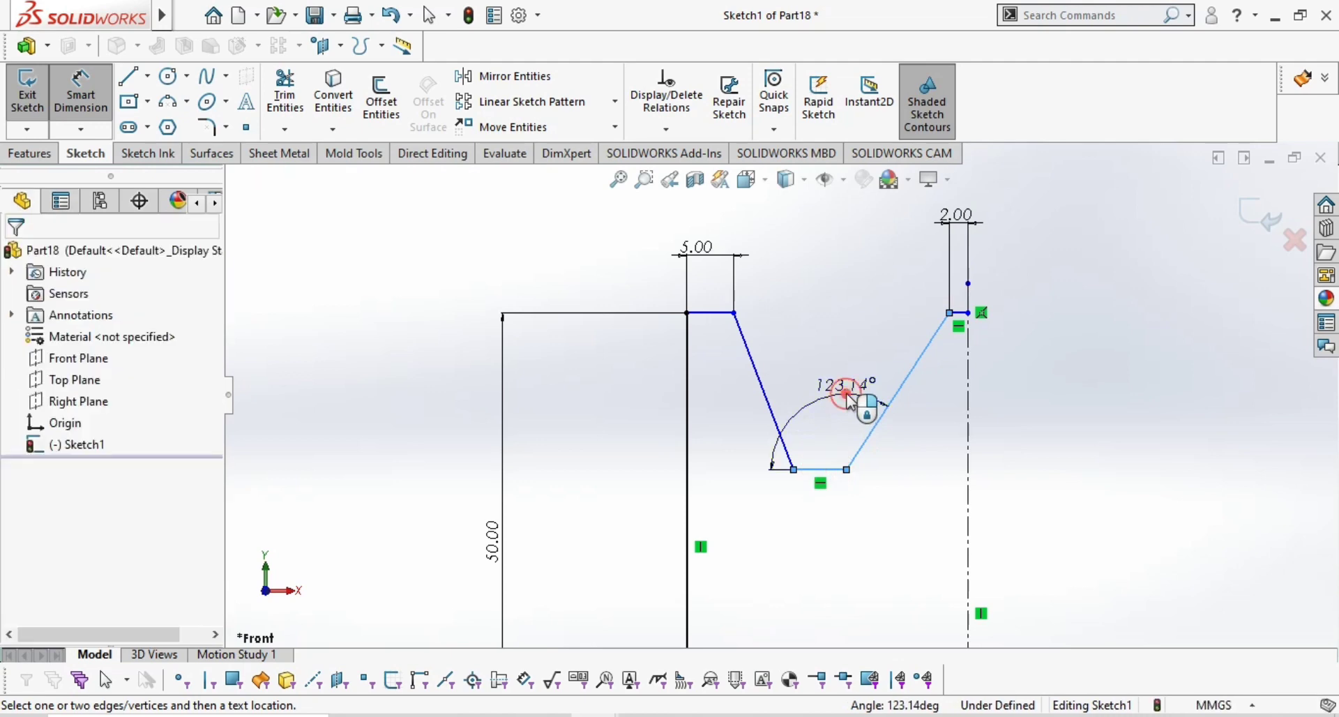
text(11)
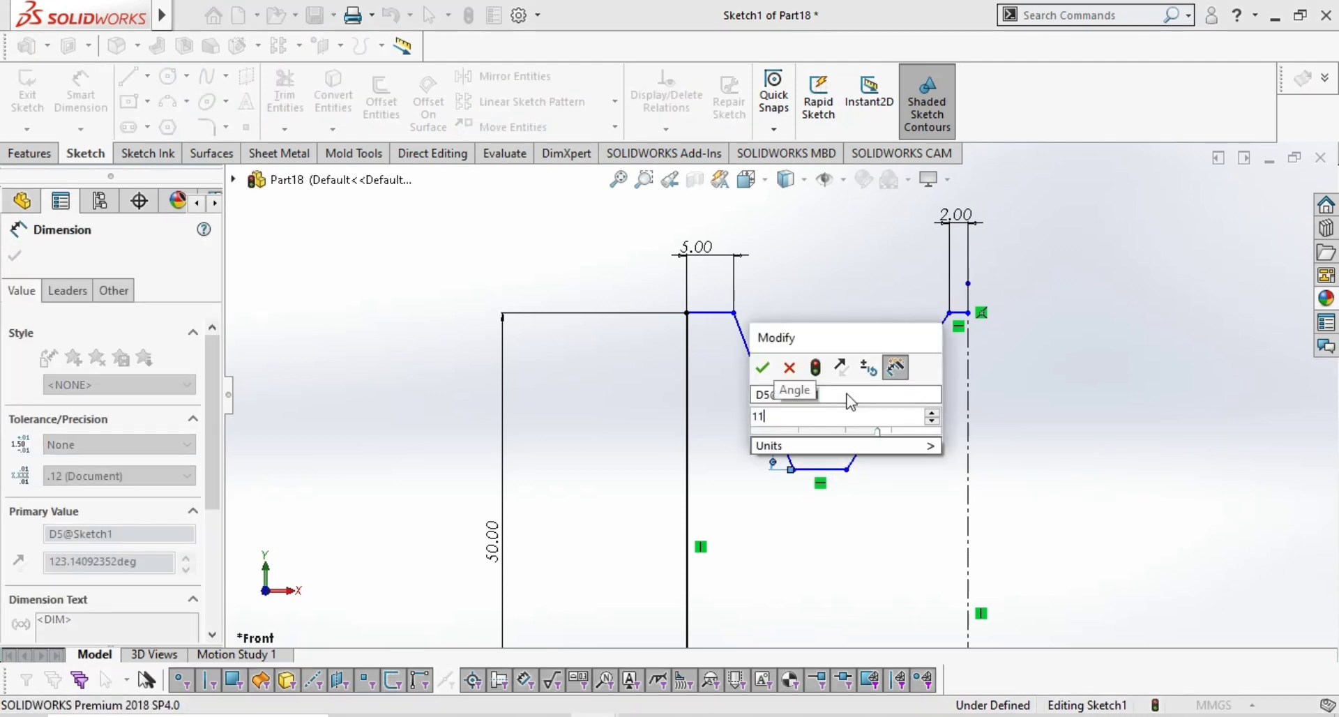
text(0)
key(Return)
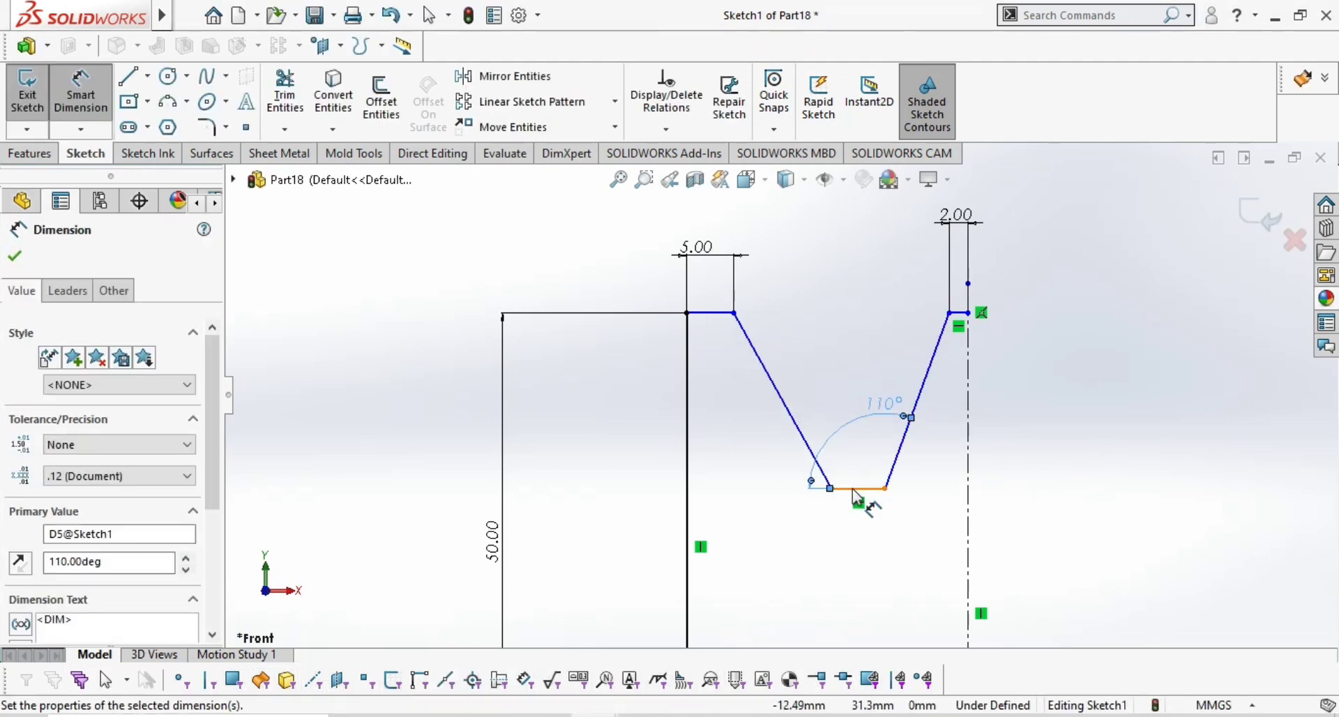
click(855, 490)
click(787, 408)
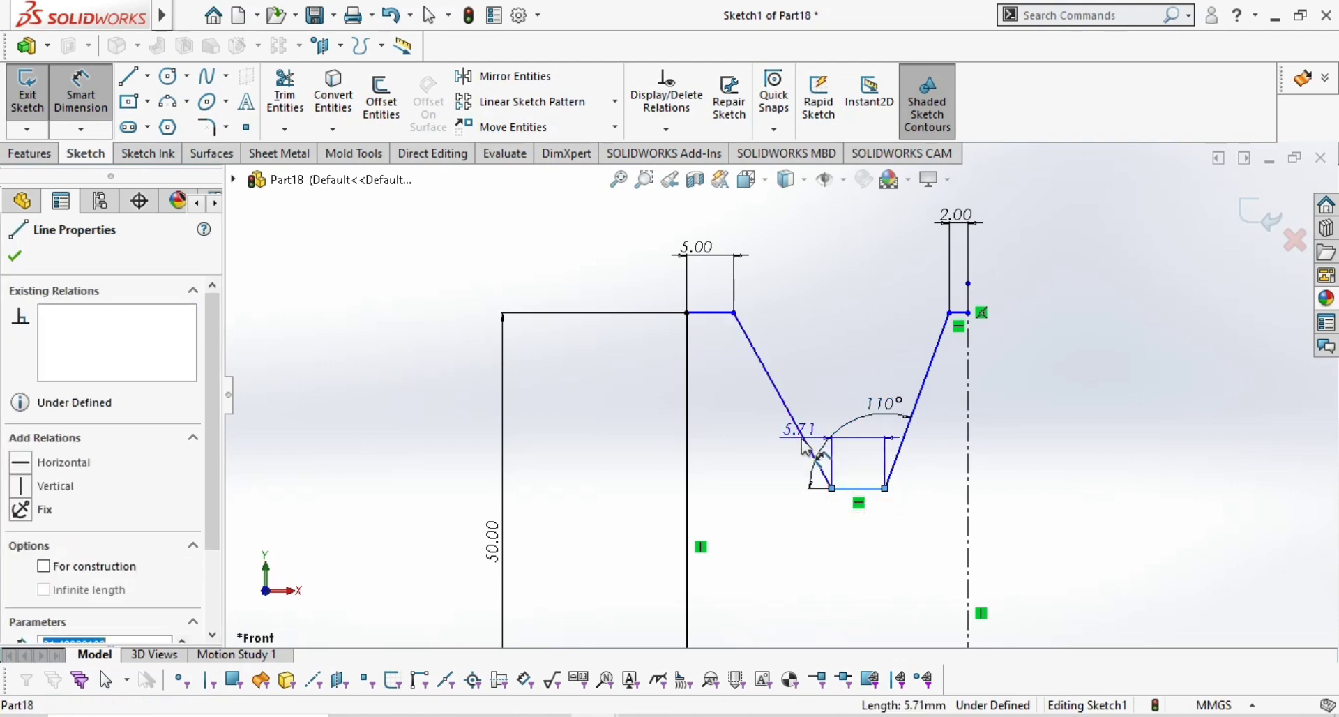
click(812, 380)
text(110)
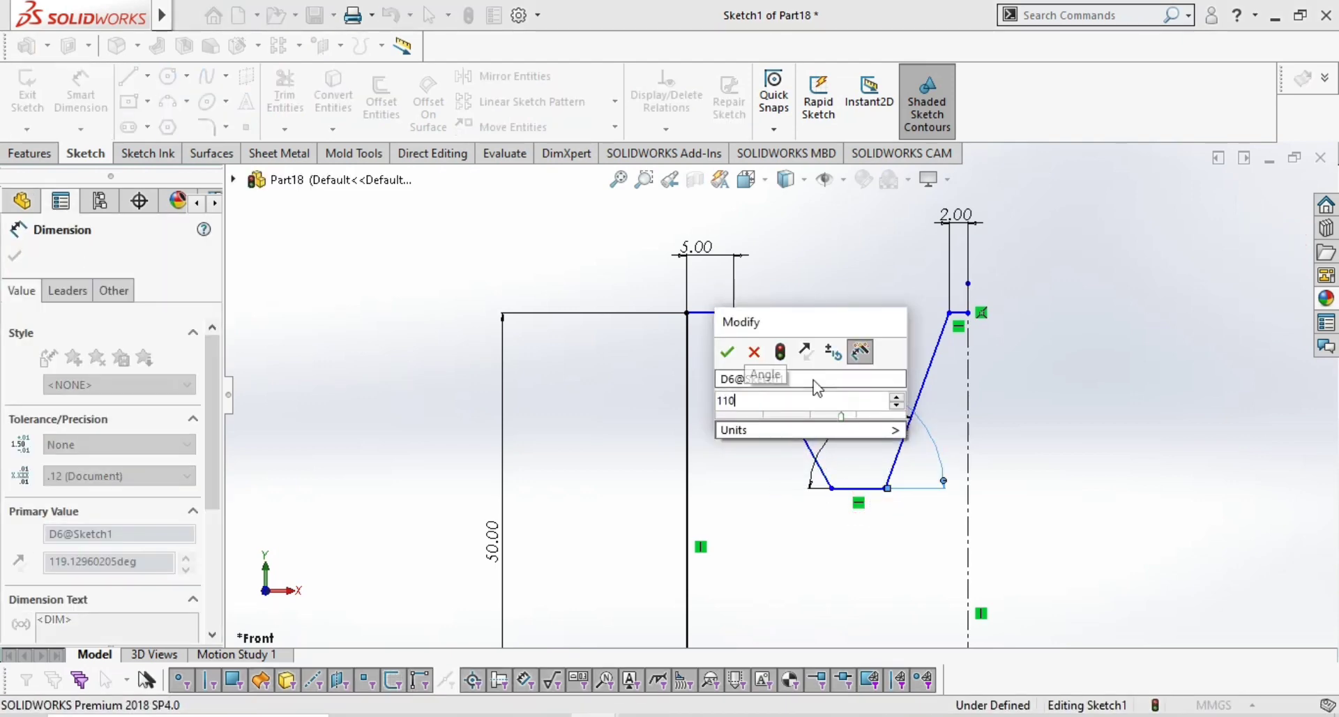
key(Return)
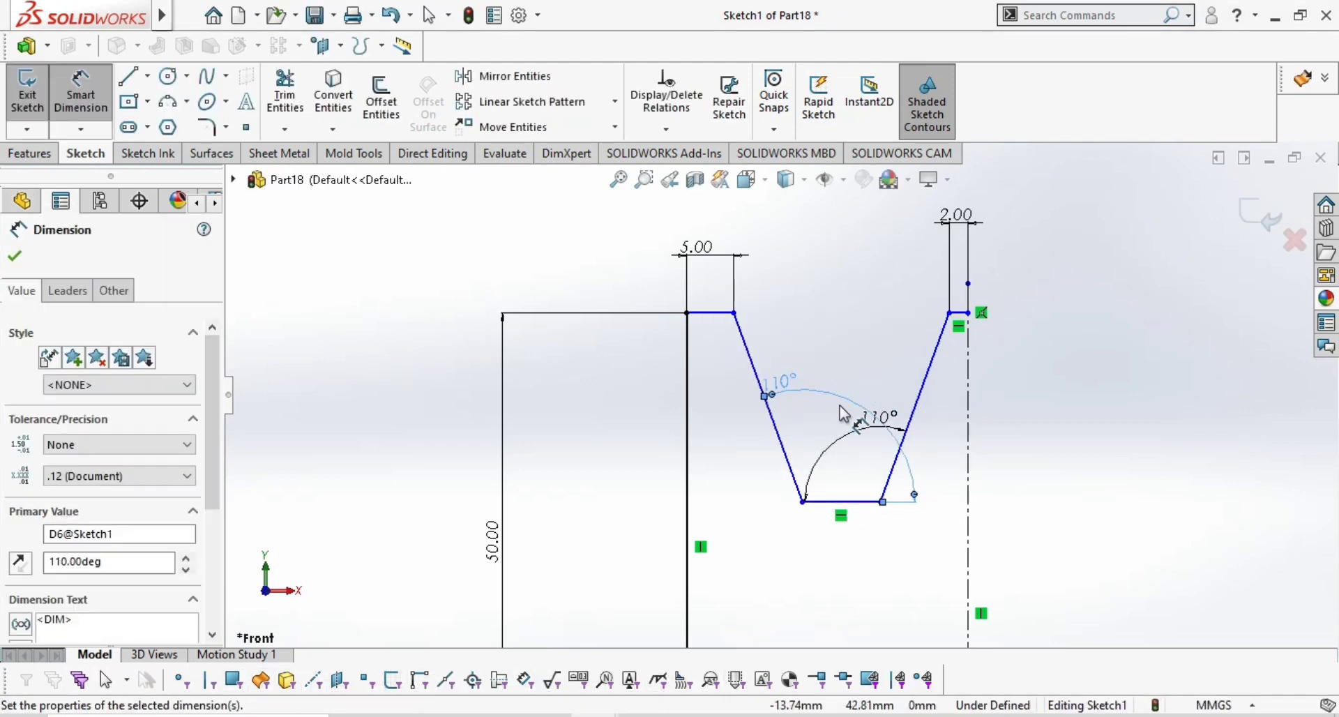
Dimension the height from the profile's outer bottom corner to the notch's bottom corner as 40 mm.
scroll(845, 509, down, 2)
scroll(846, 458, up, 3)
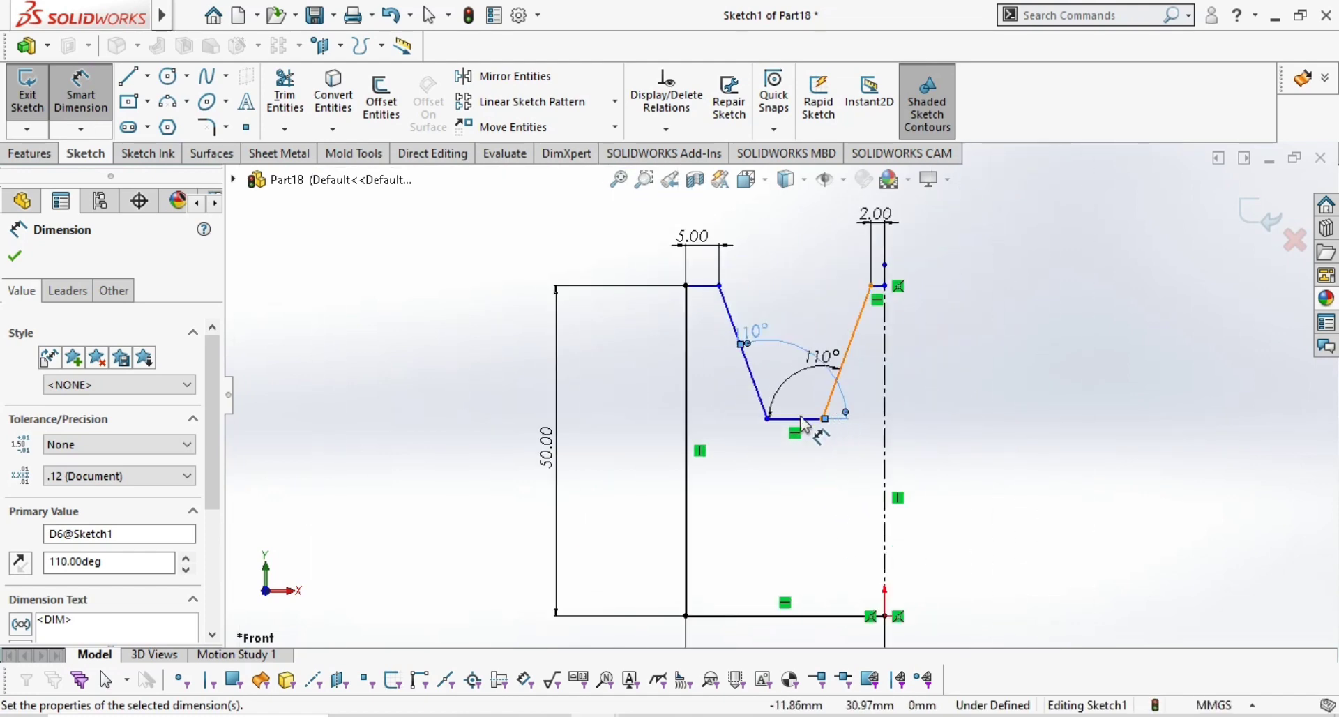
key(Escape)
click(85, 87)
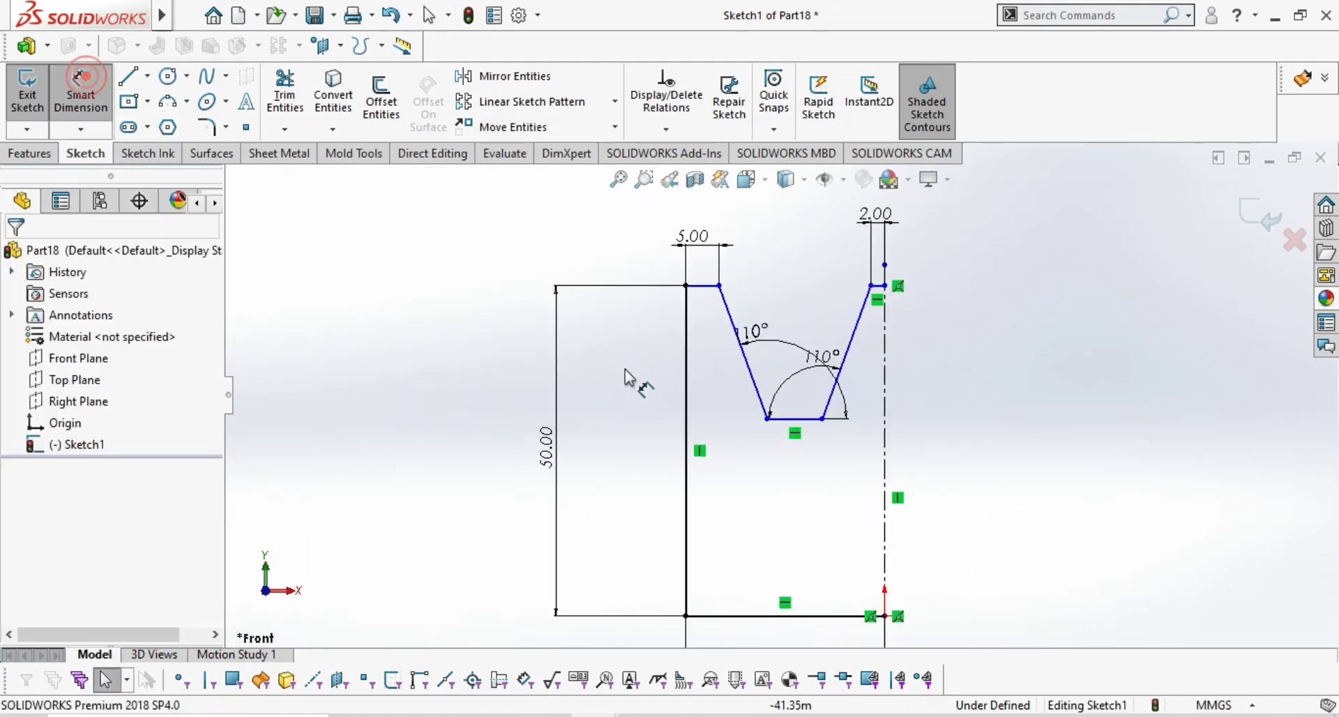
click(768, 418)
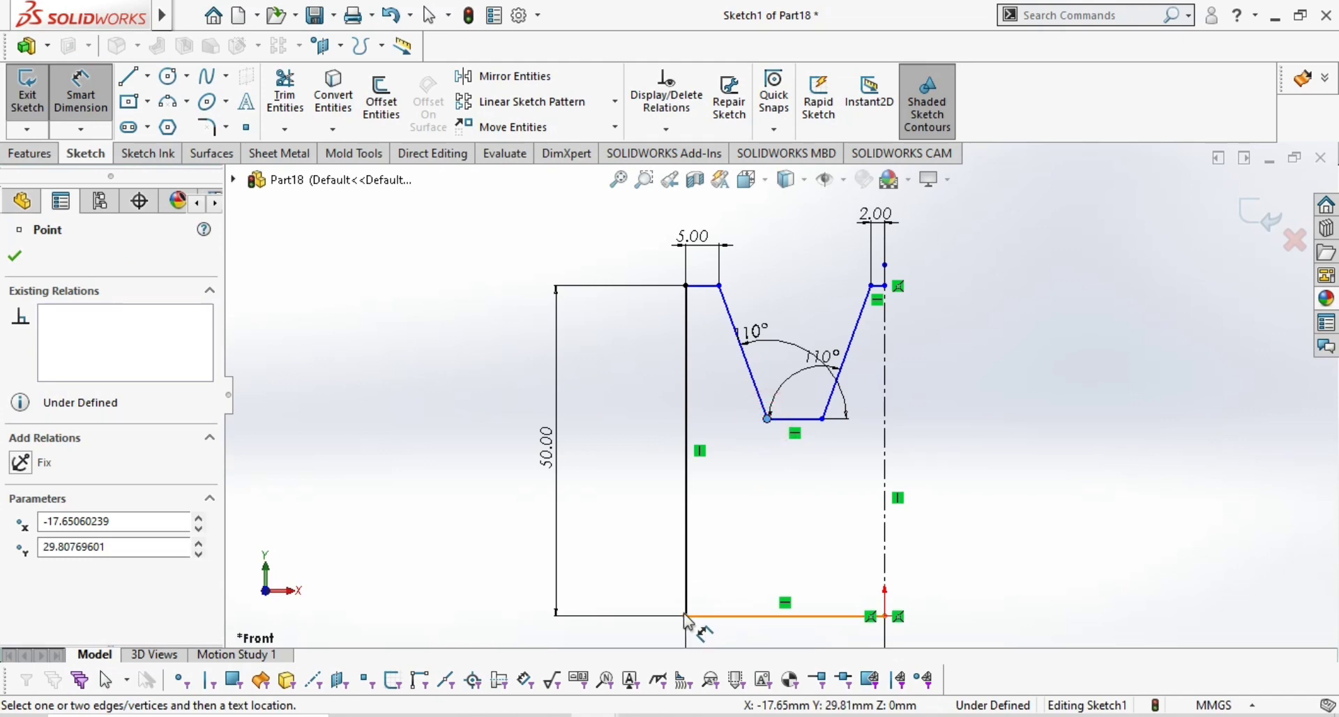
click(686, 615)
click(613, 507)
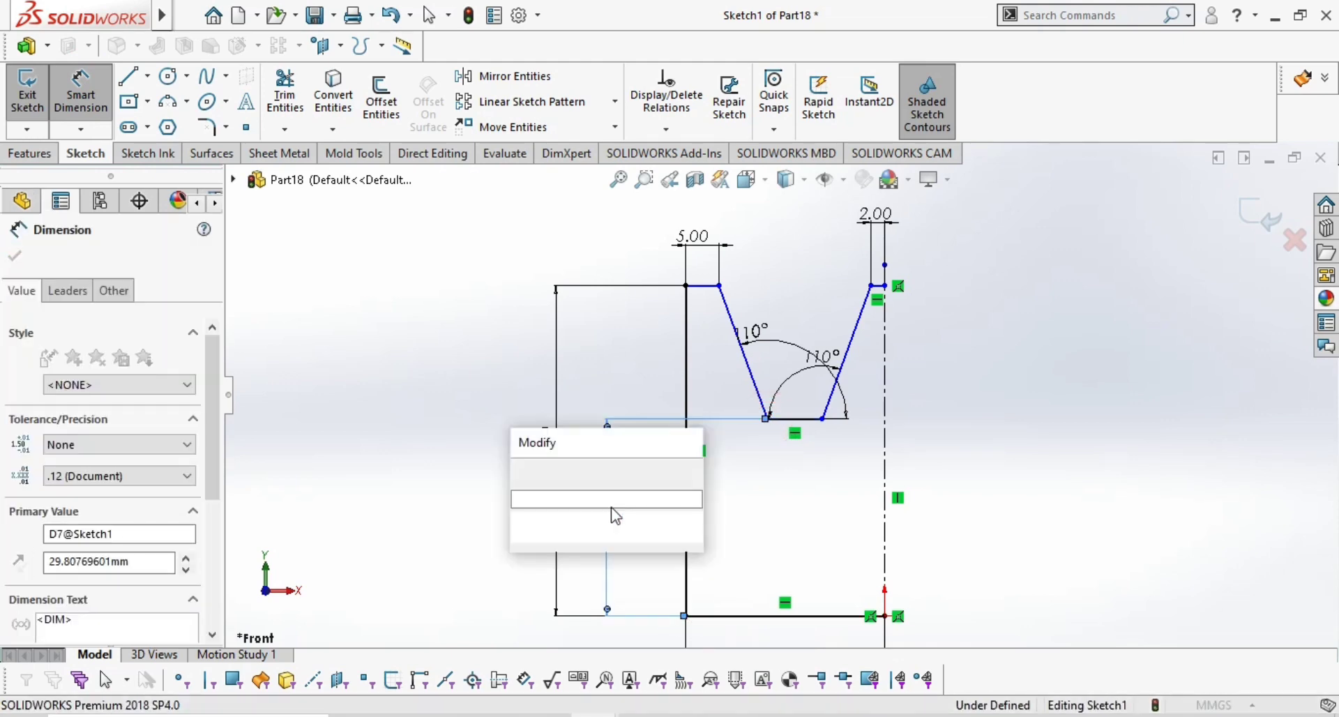
text(40)
key(Return)
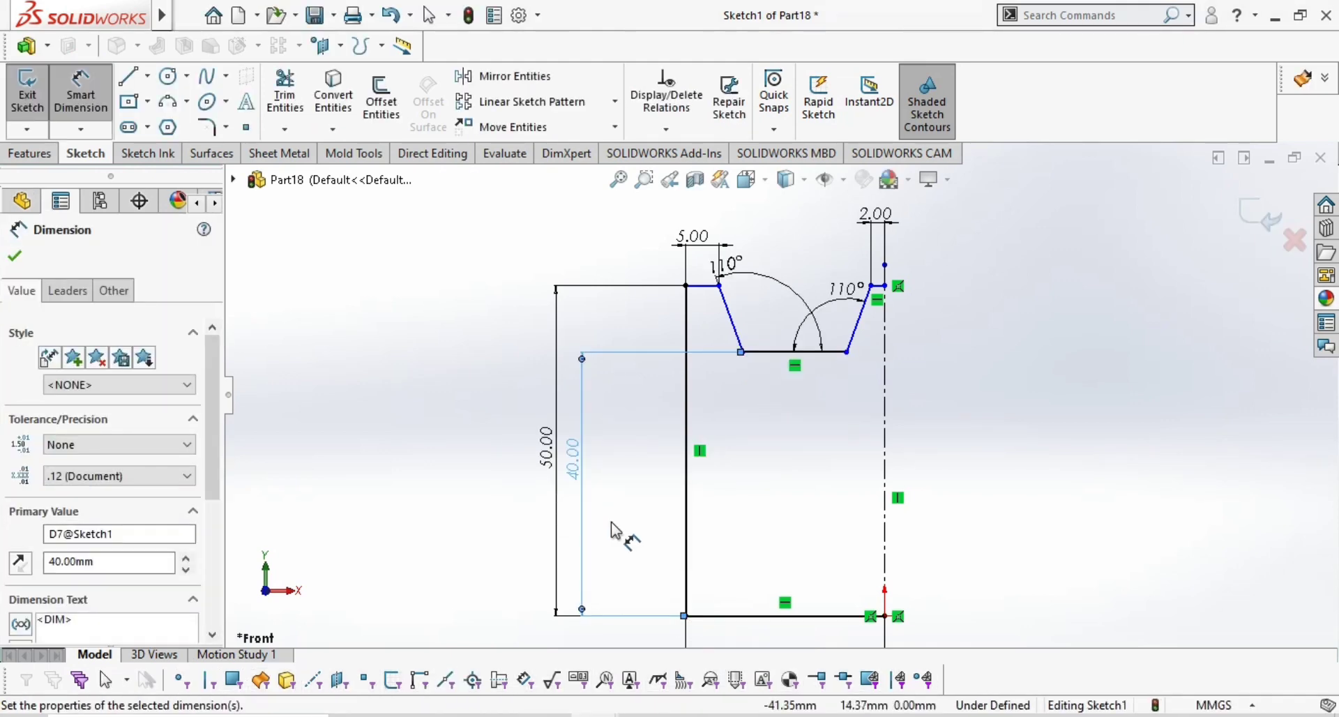
Dimension the width of the notch's flat bottom line to 10 mm.
scroll(876, 310, down, 3)
scroll(799, 424, up, 2)
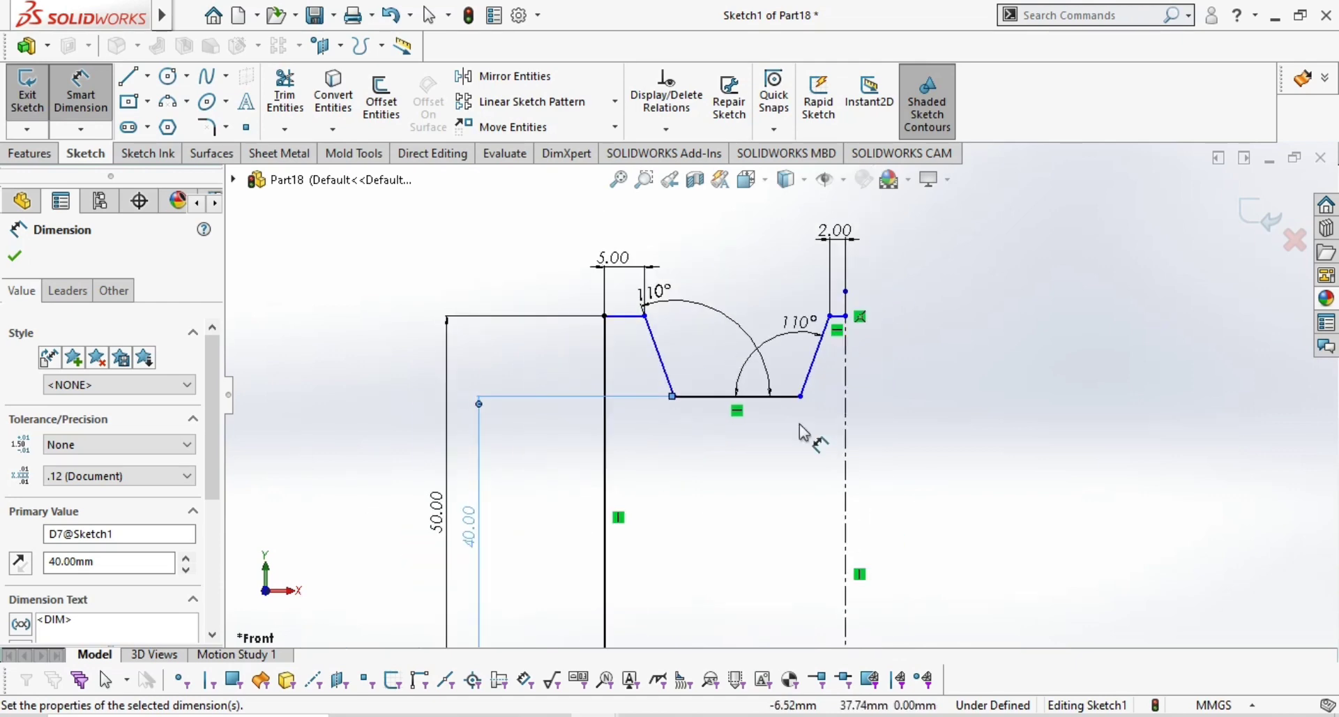
click(705, 396)
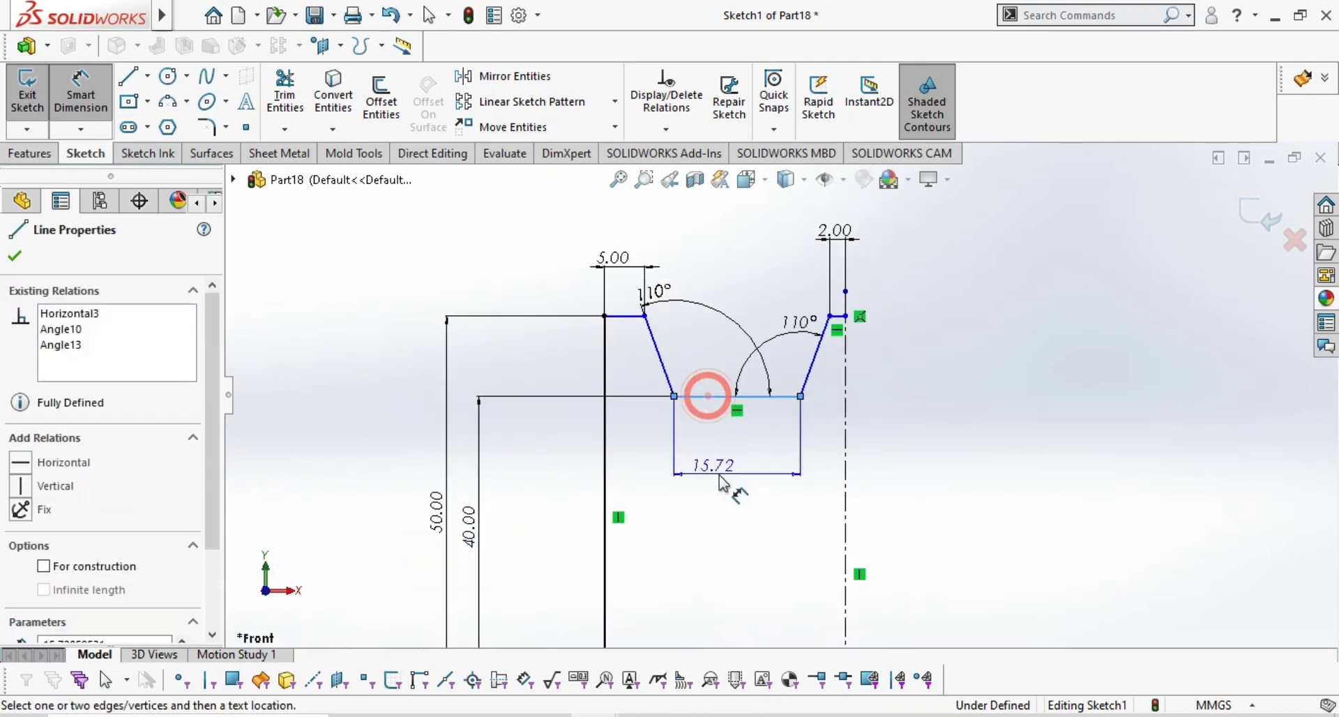
click(725, 482)
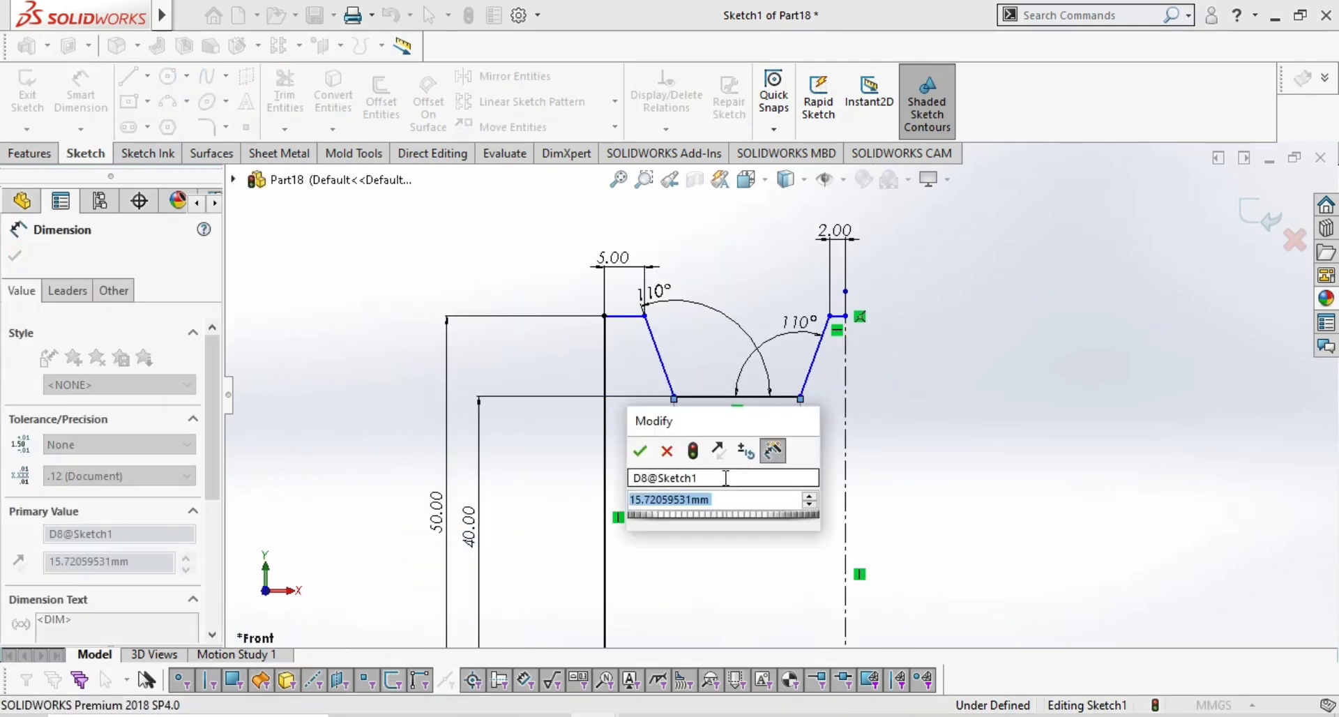
text(10)
key(Return)
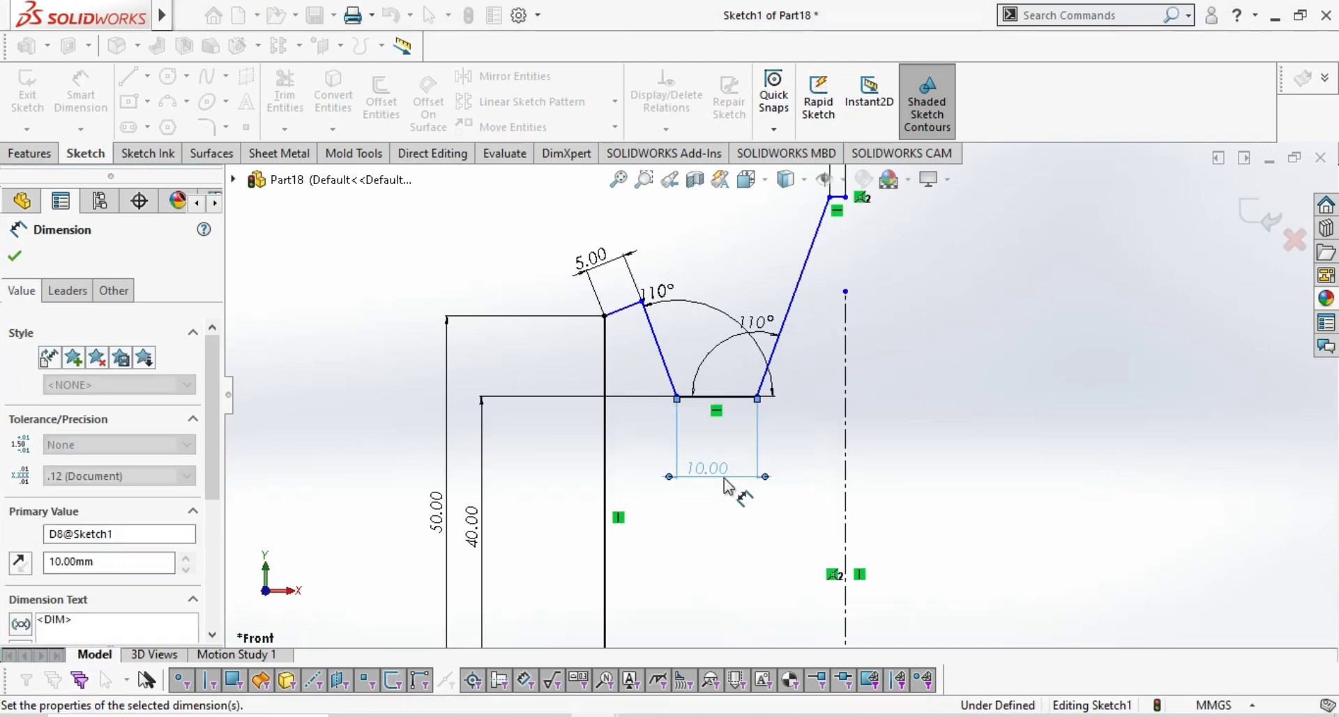
Undo the 10 mm width change and delete the width dimension of the notch's flat bottom line.
key(ctrl+z)
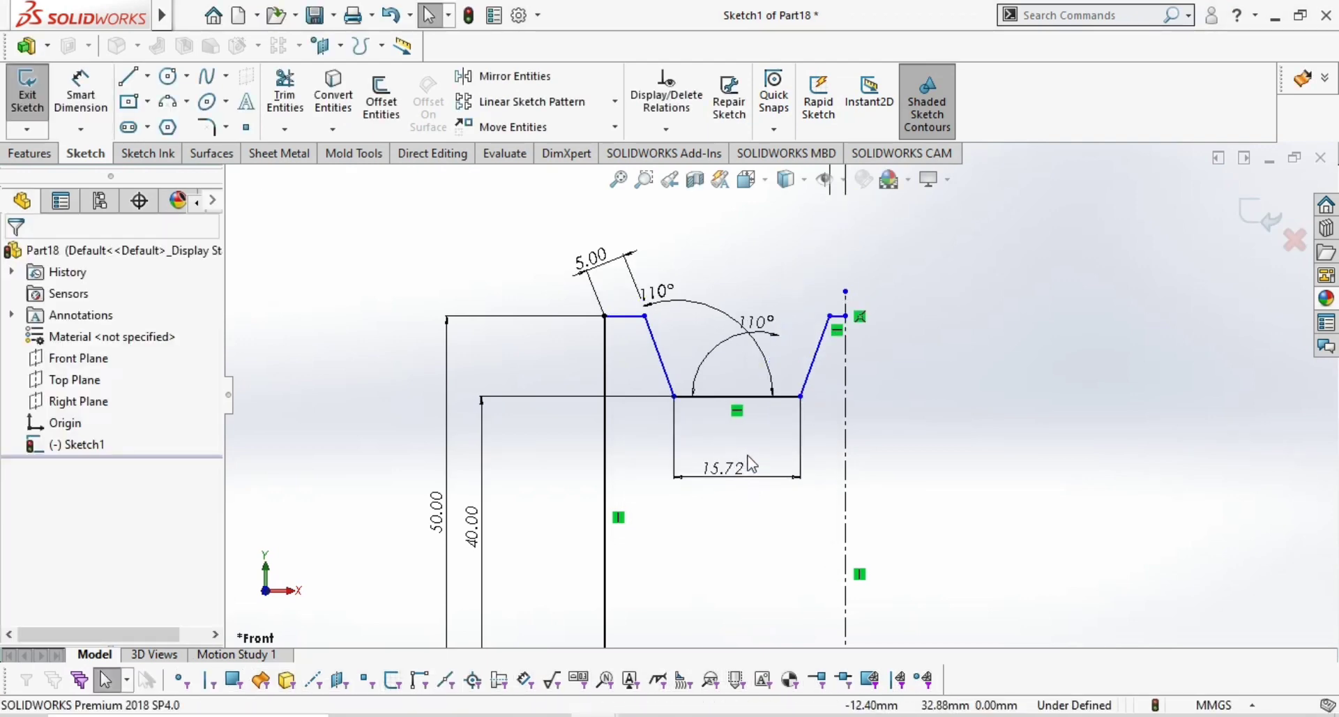
click(731, 479)
right_click(731, 479)
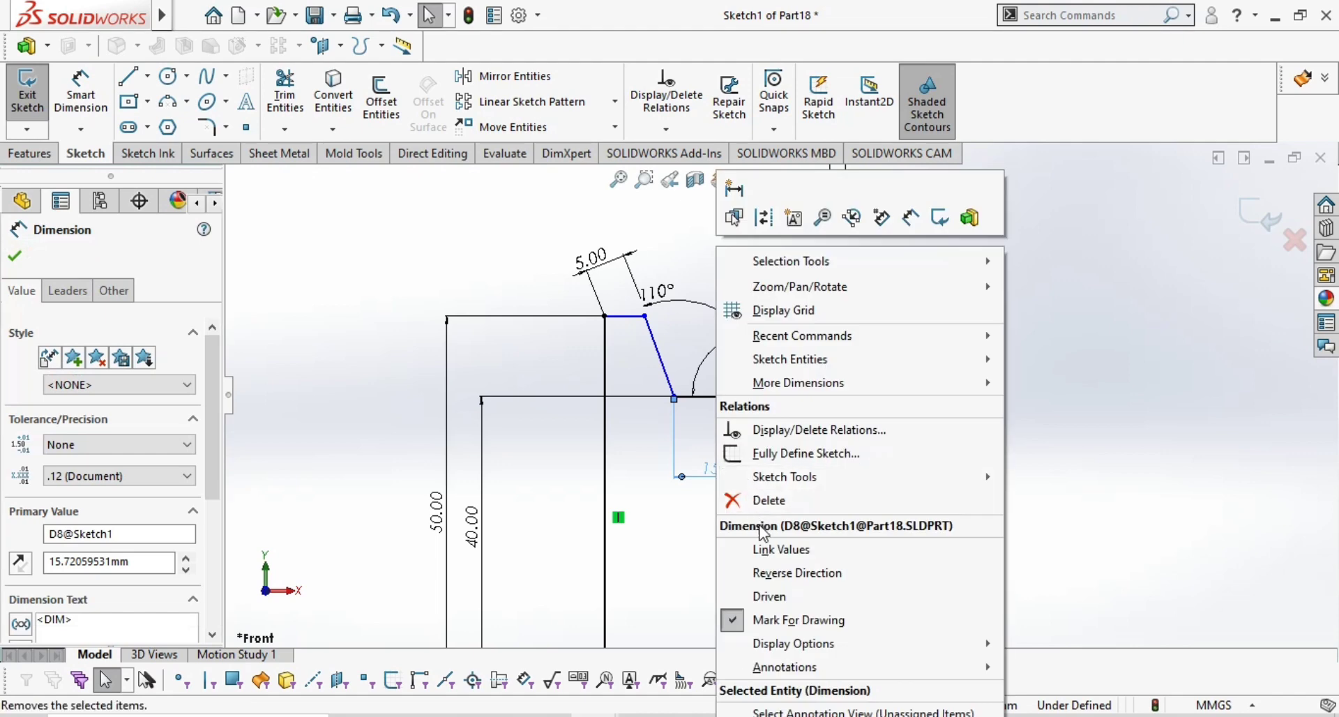
click(745, 495)
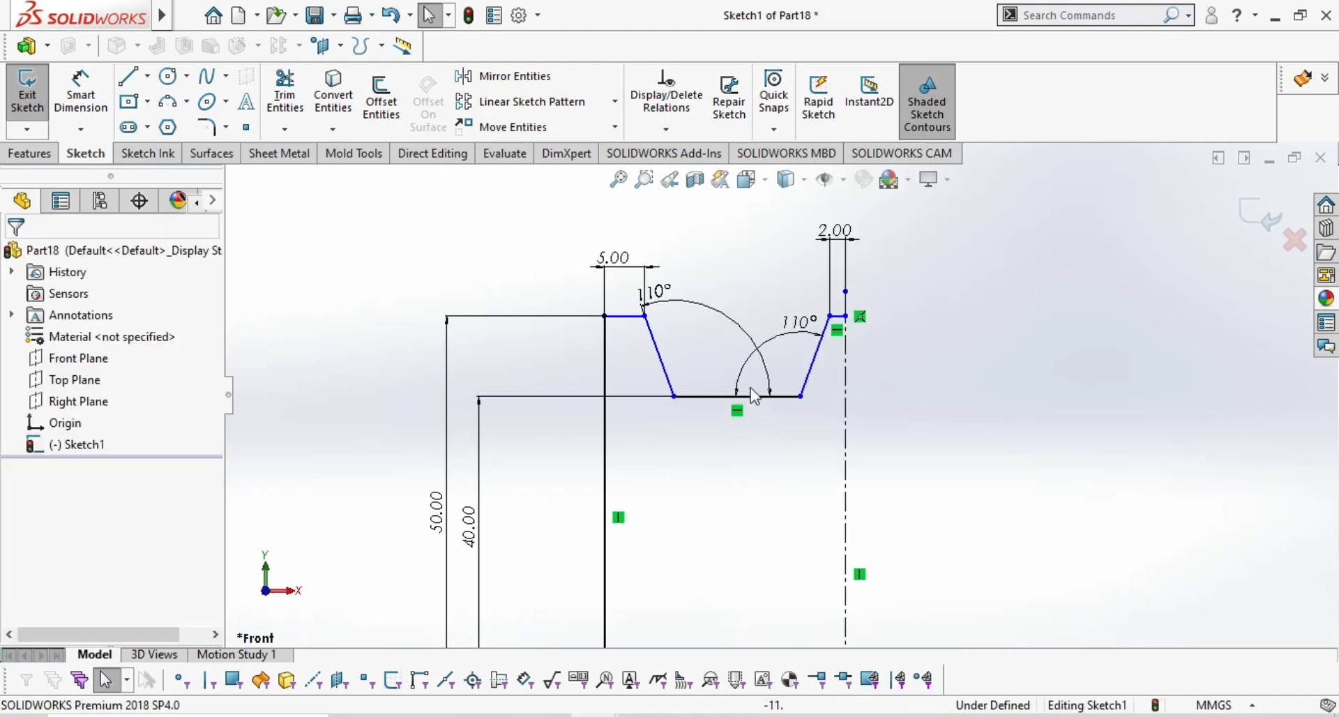
Set the top edge at the centerline to 3 mm and the outer top edge to 6 mm.
click(837, 232)
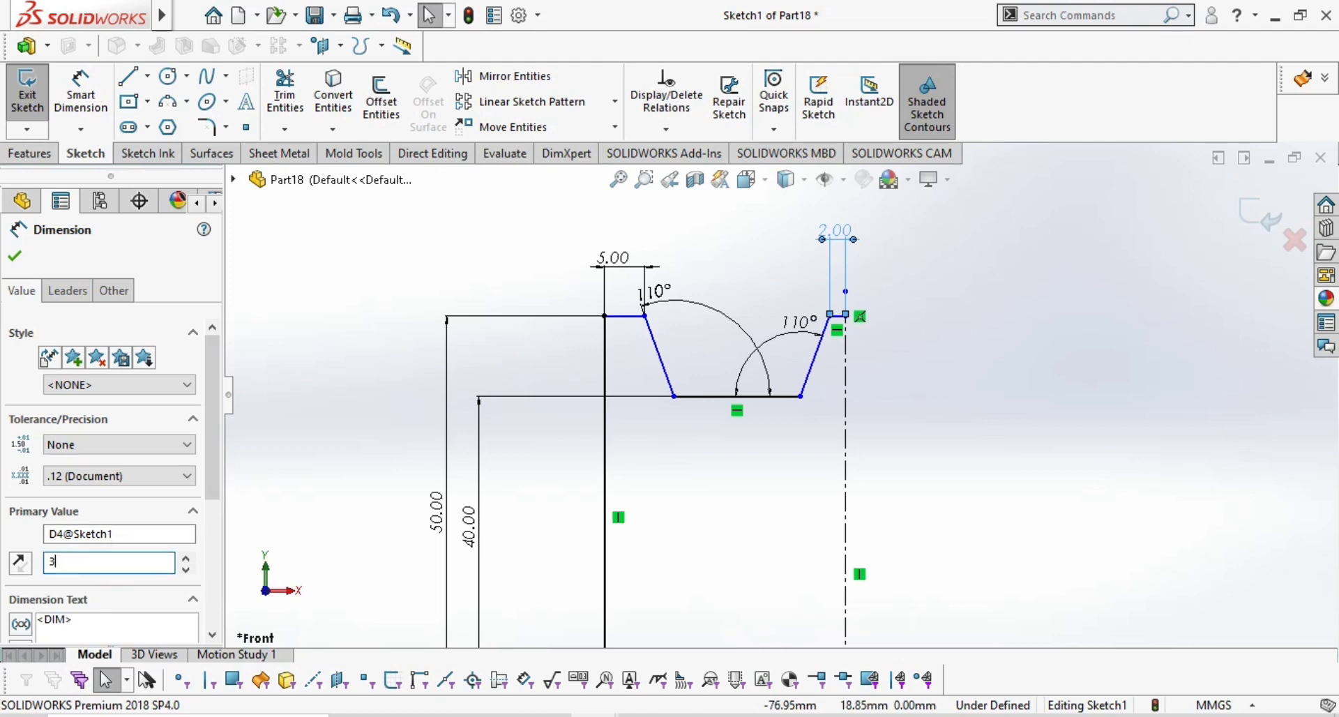
key(Return)
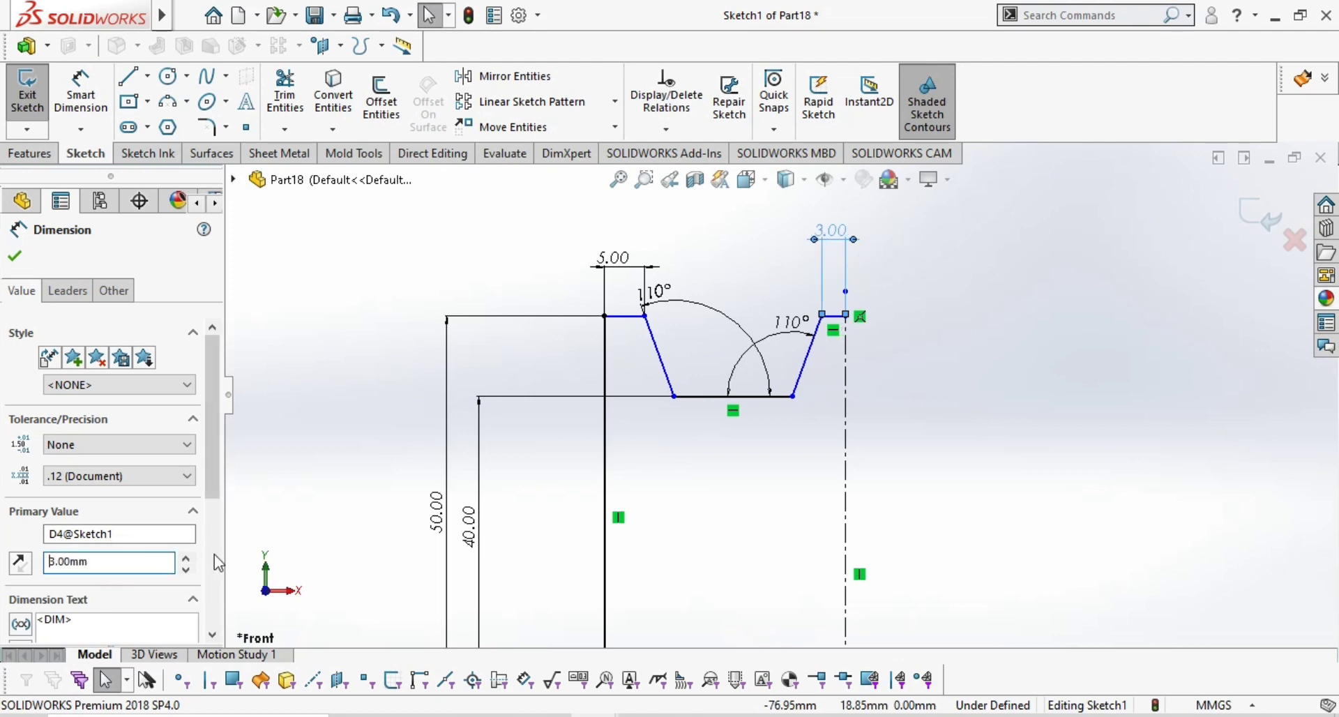
click(613, 262)
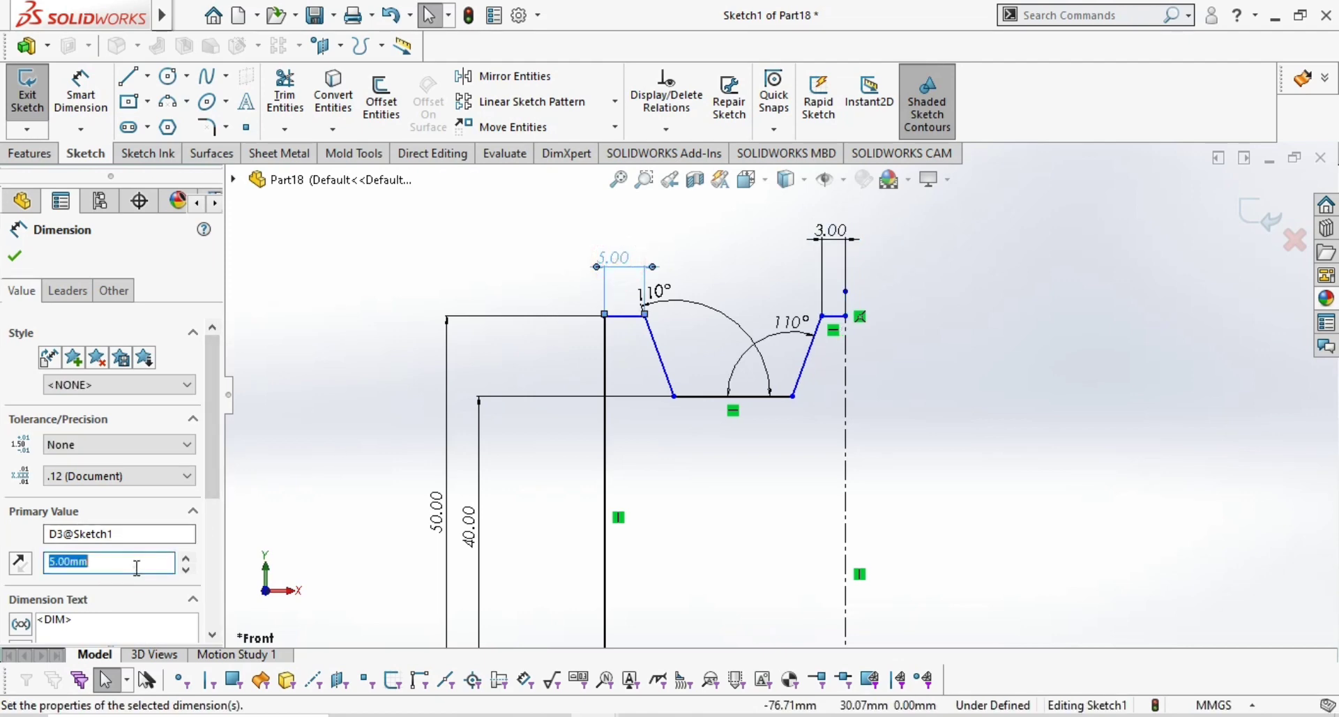
text(6)
key(Return)
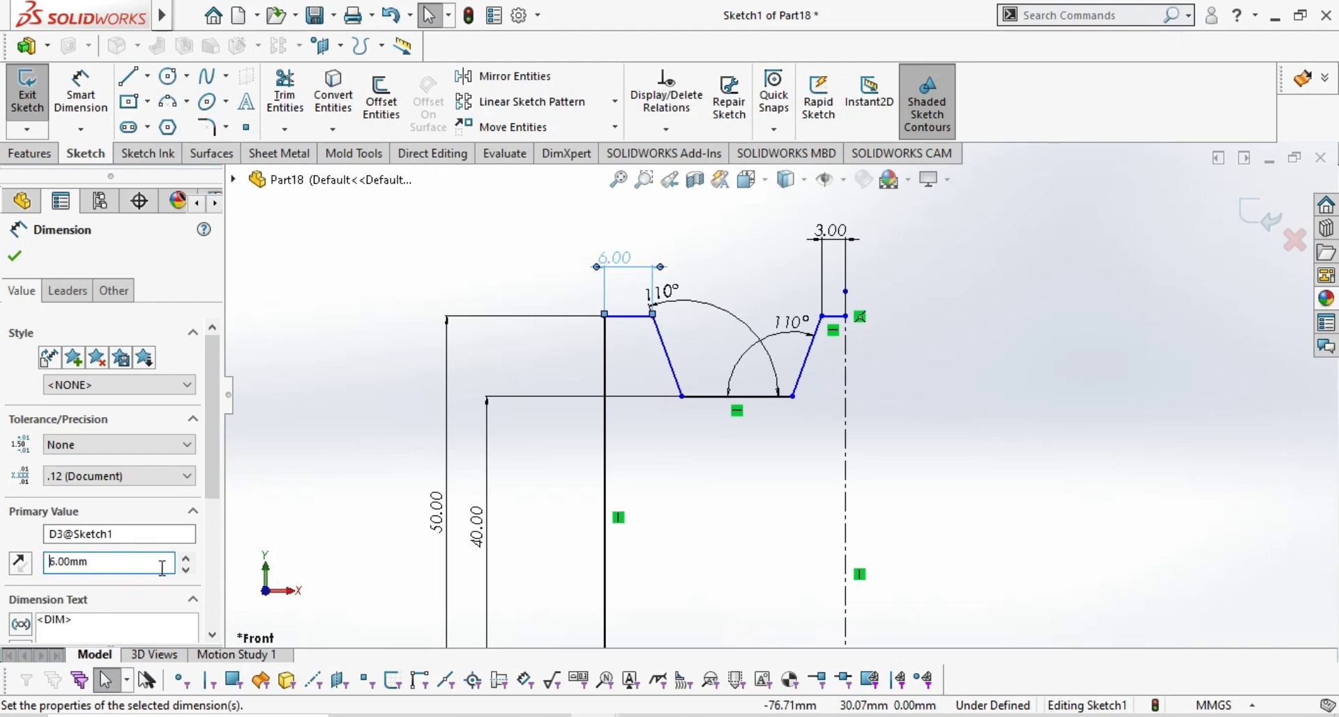
scroll(736, 450, up, 3)
scroll(745, 417, down, 2)
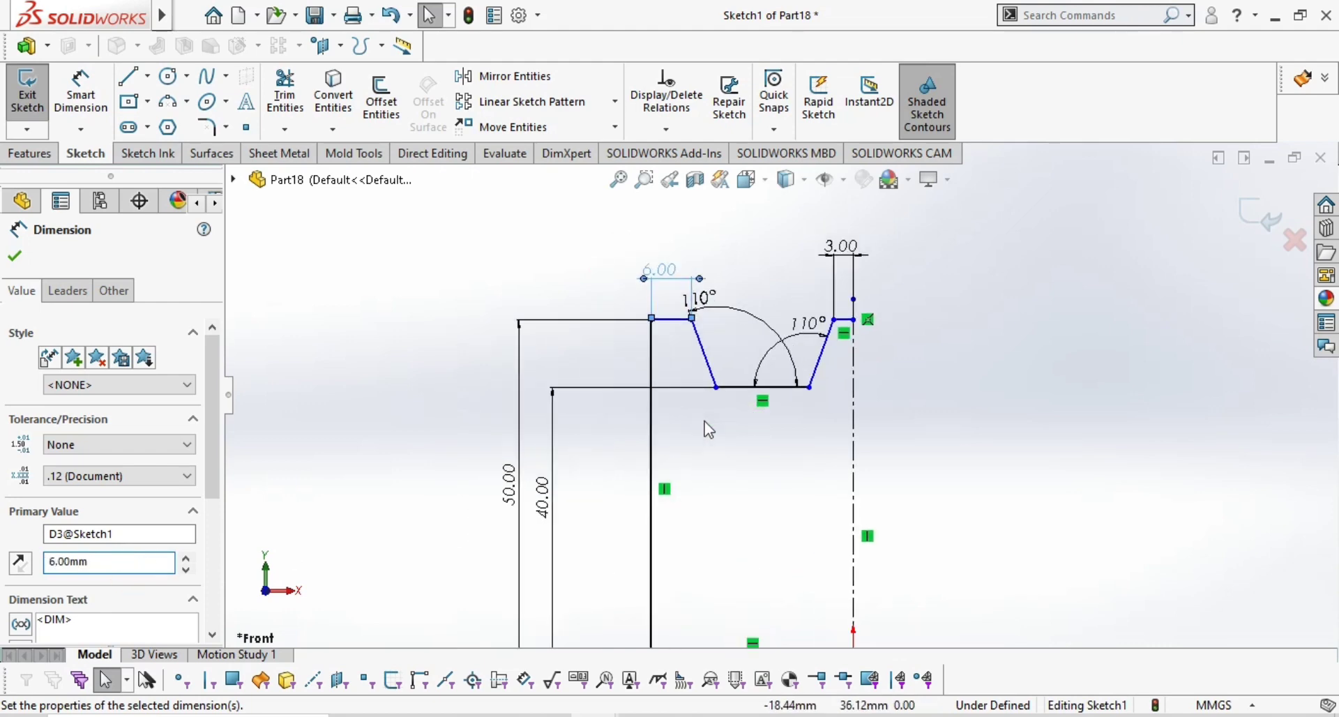
click(14, 255)
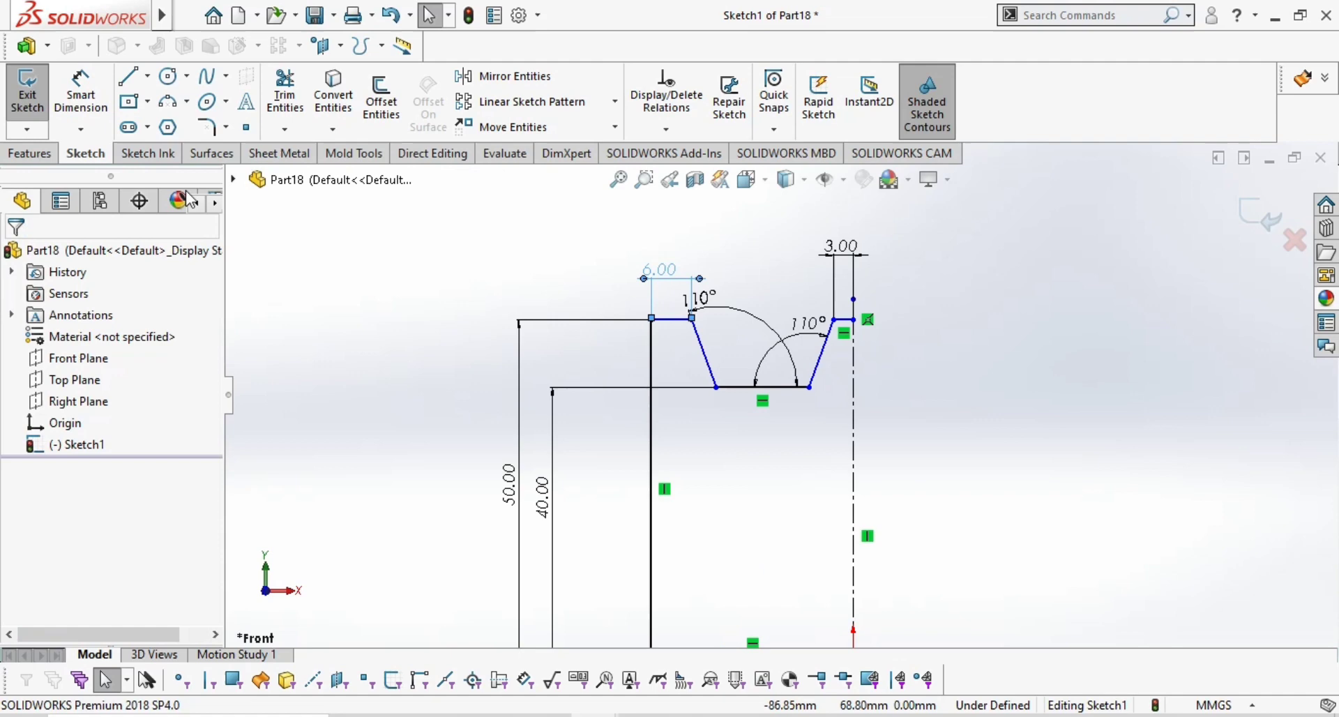
Mirror all seven lines of the notched half-profile about the vertical centerline, keeping the originals.
click(534, 78)
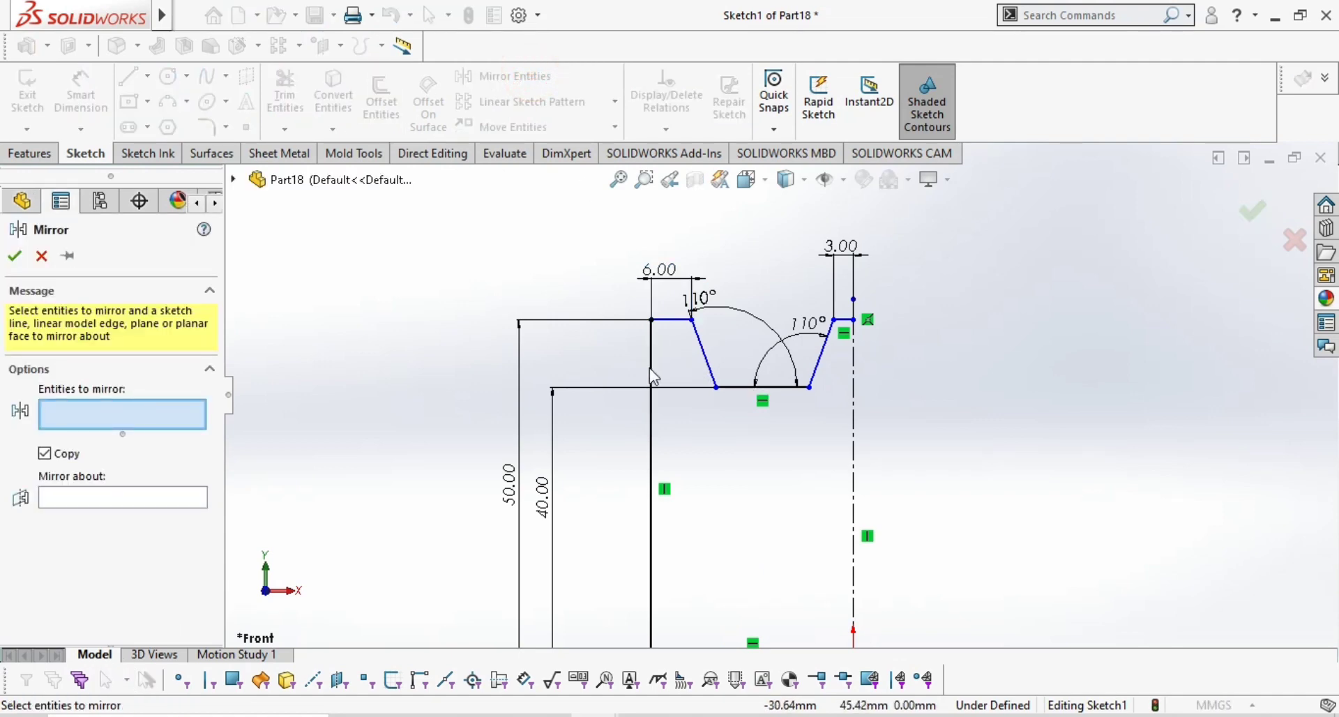
scroll(681, 418, up, 3)
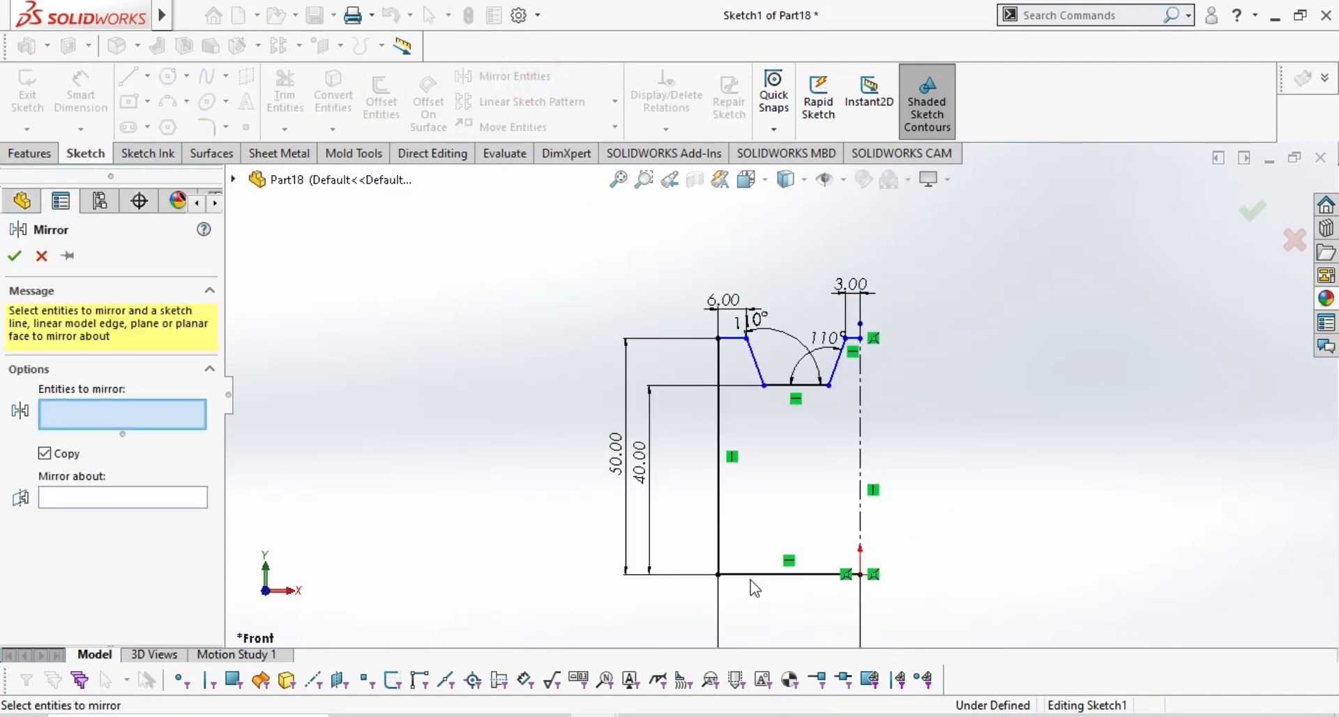
click(748, 574)
click(718, 534)
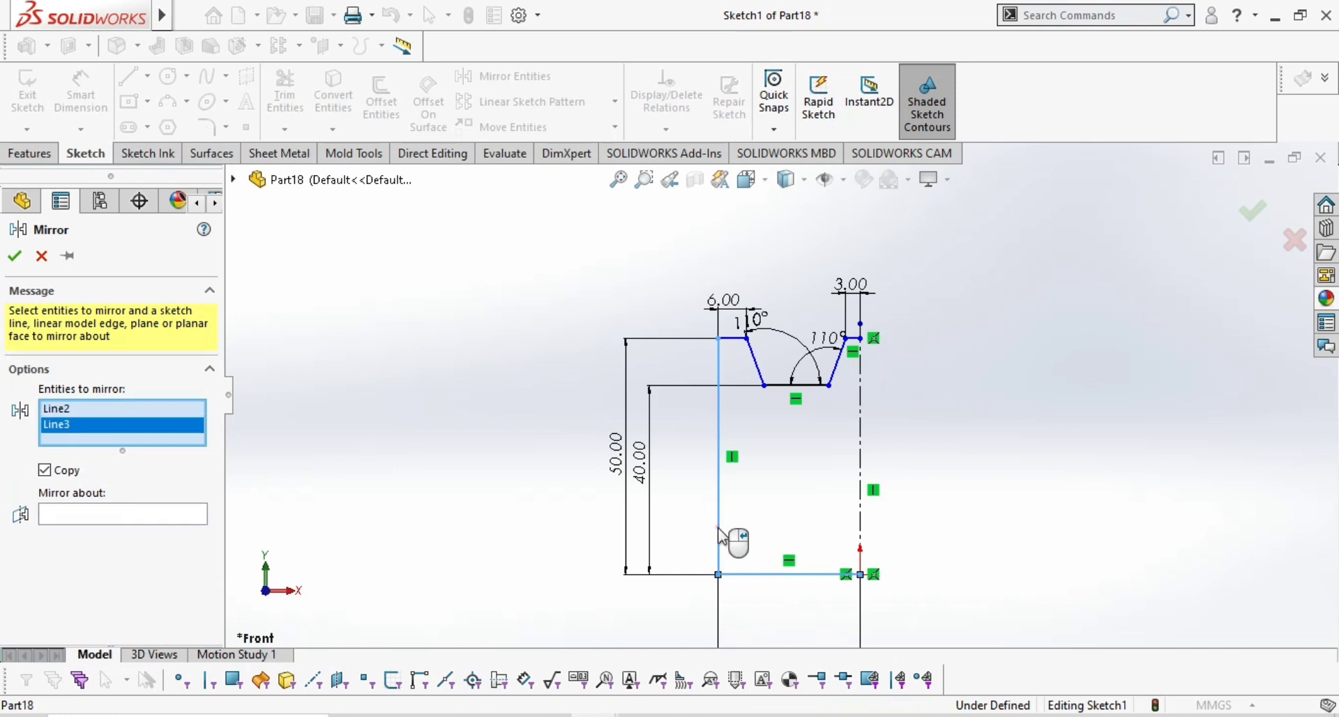
click(732, 339)
click(752, 359)
click(786, 386)
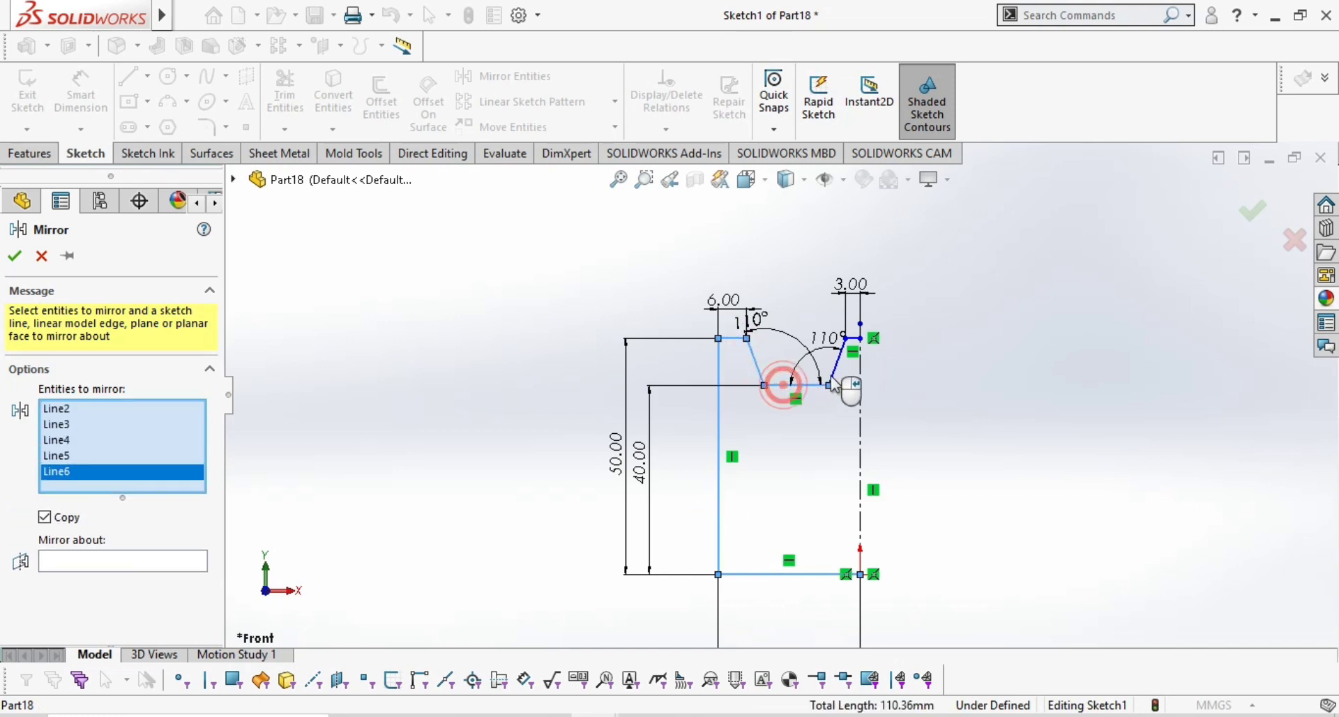
click(836, 363)
click(854, 340)
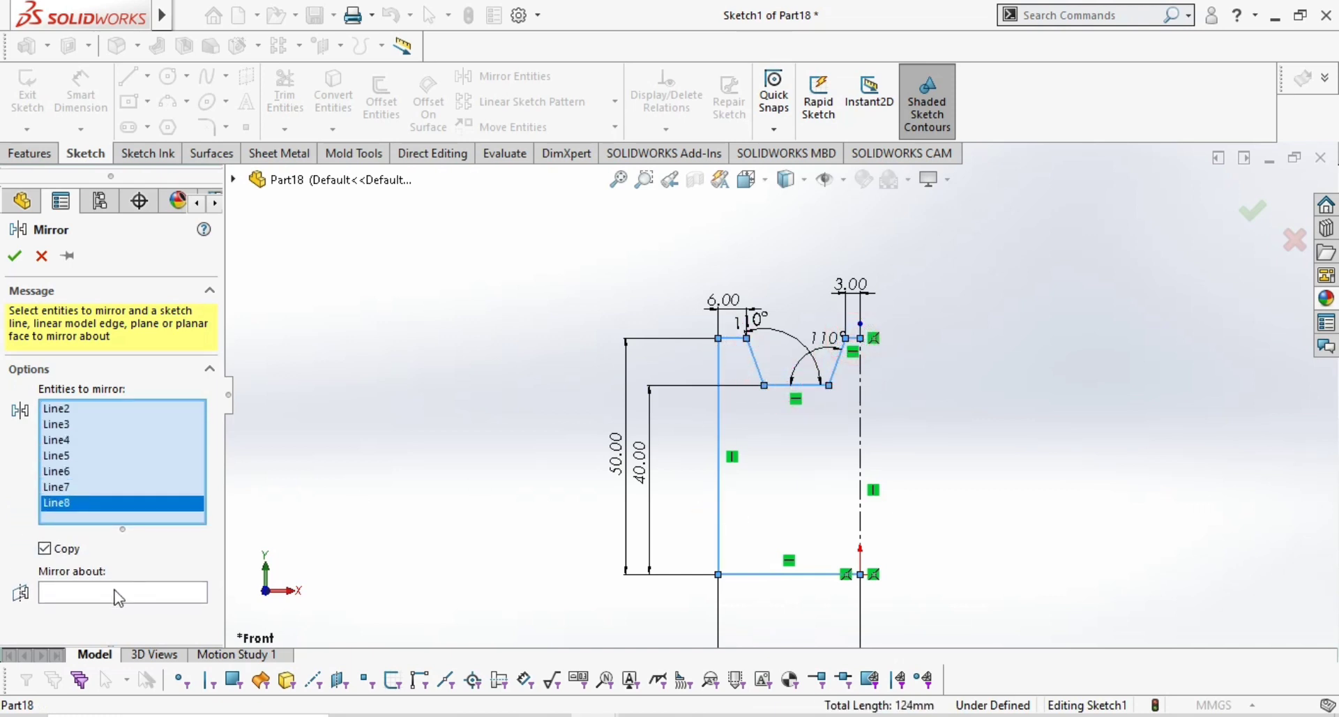
click(114, 590)
click(861, 465)
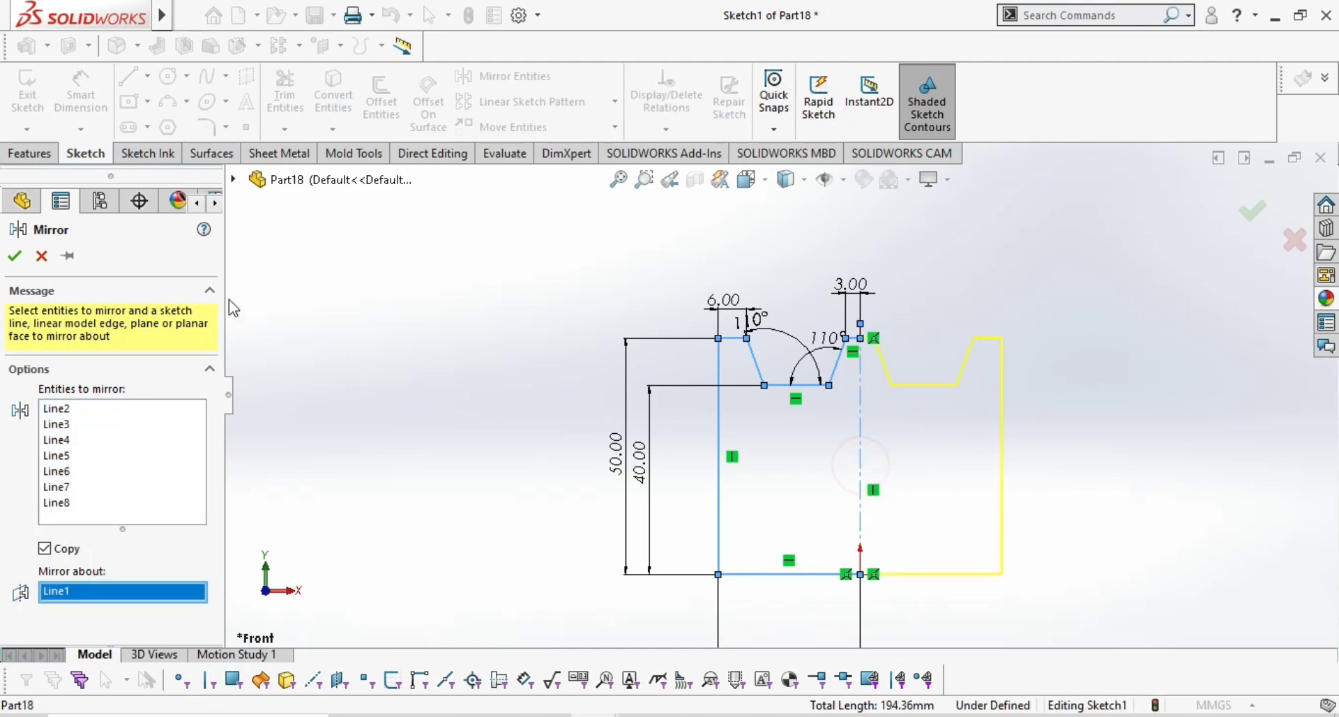
click(13, 259)
Dimension the original notch's outer sloped side to 11 mm.
mouse_move(514, 553)
middle_down()
mouse_move(628, 586)
mouse_move(473, 555)
middle_up()
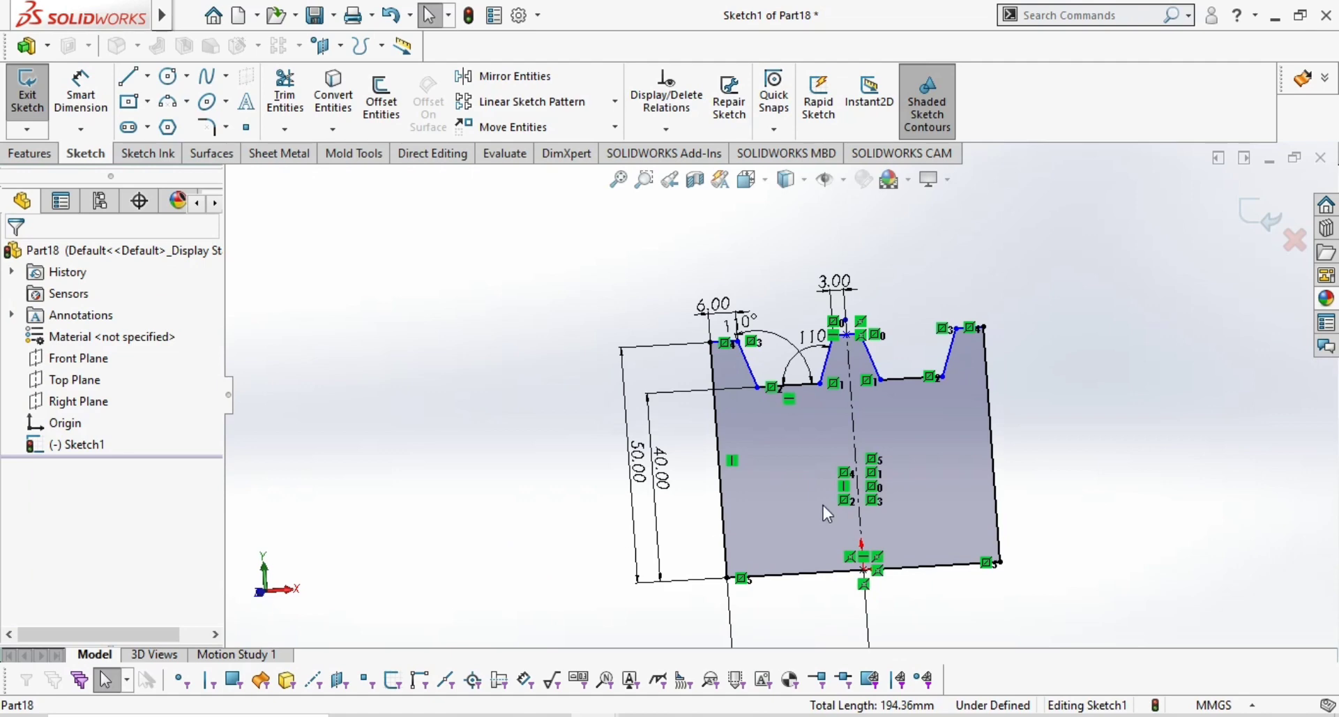
scroll(824, 504, down, 2)
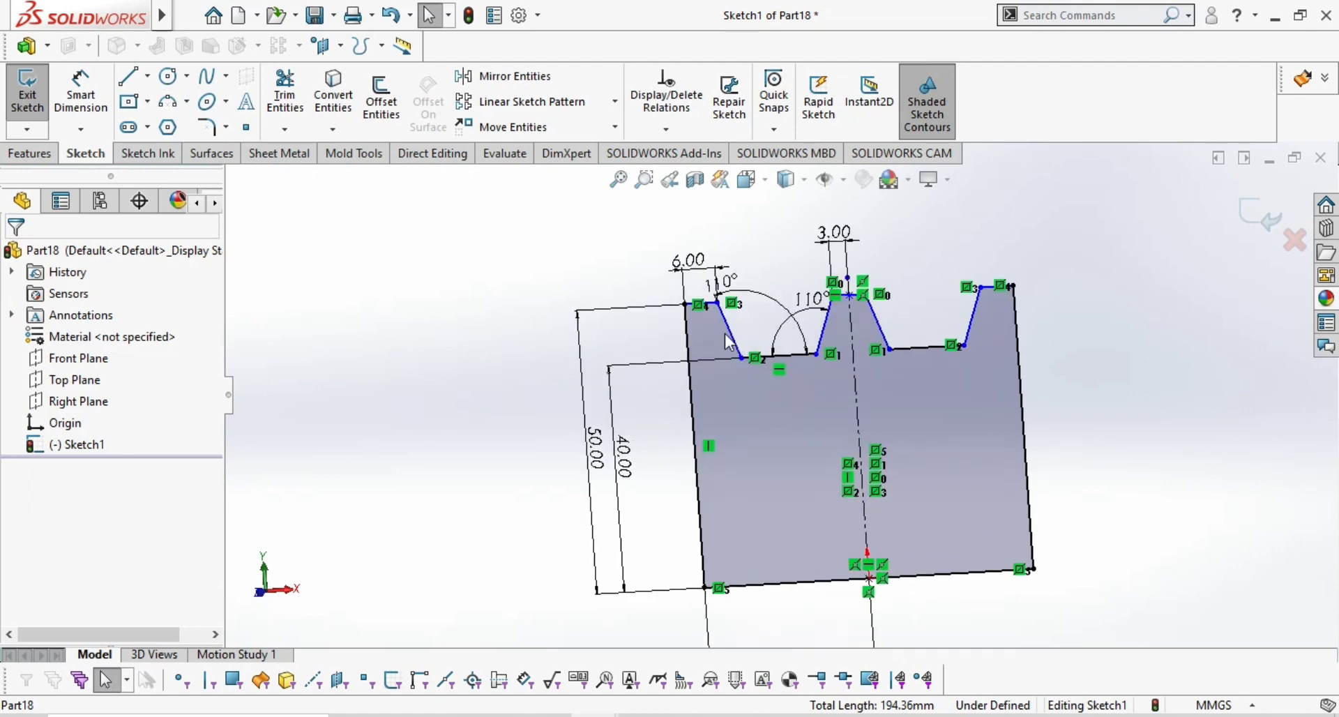
click(78, 89)
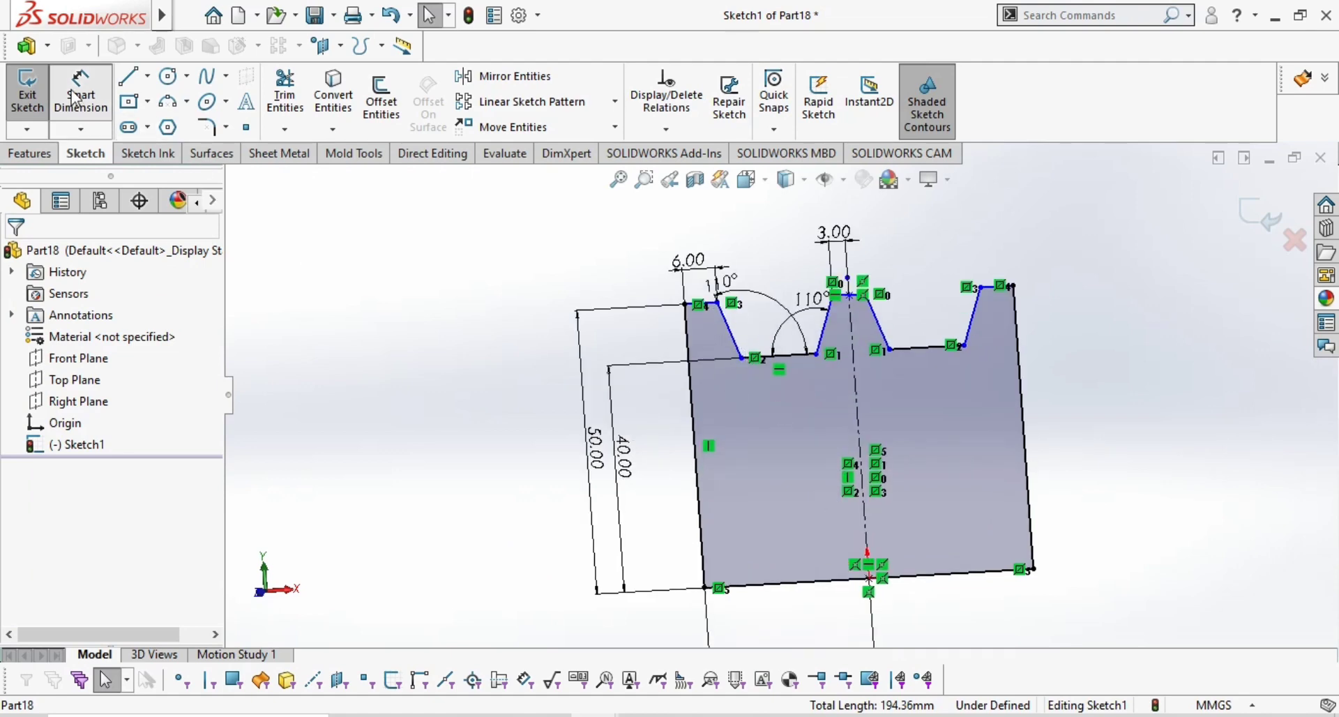
click(730, 333)
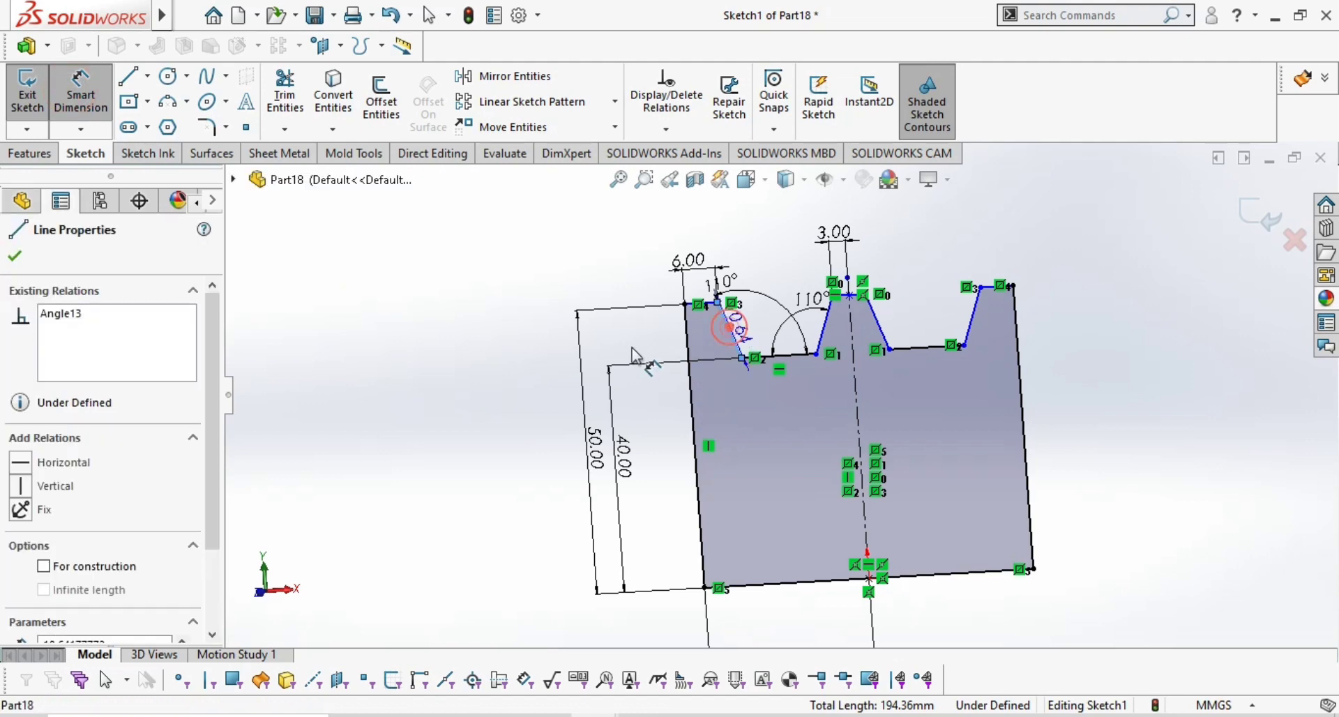
click(541, 376)
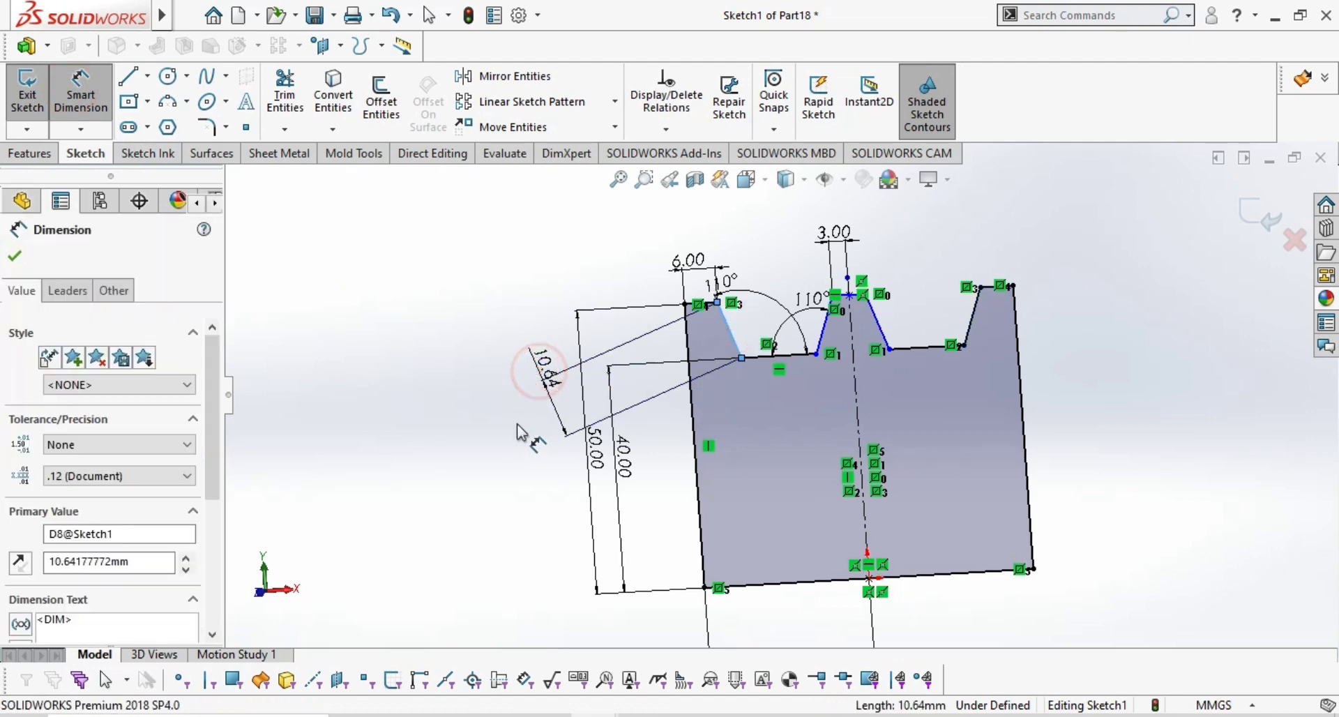
text(11)
key(Return)
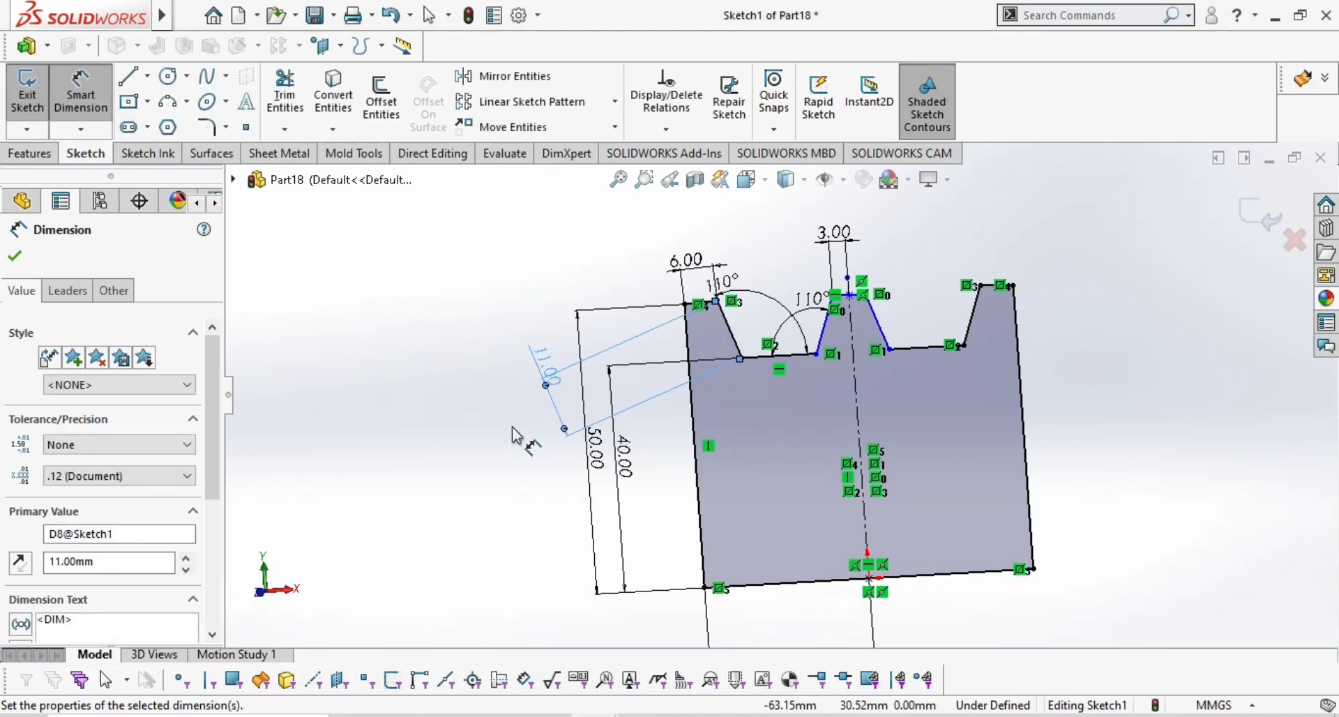
Dimension the original notch's inner sloped side, nearest the centerline, to 11 mm and exit the sketch.
click(825, 333)
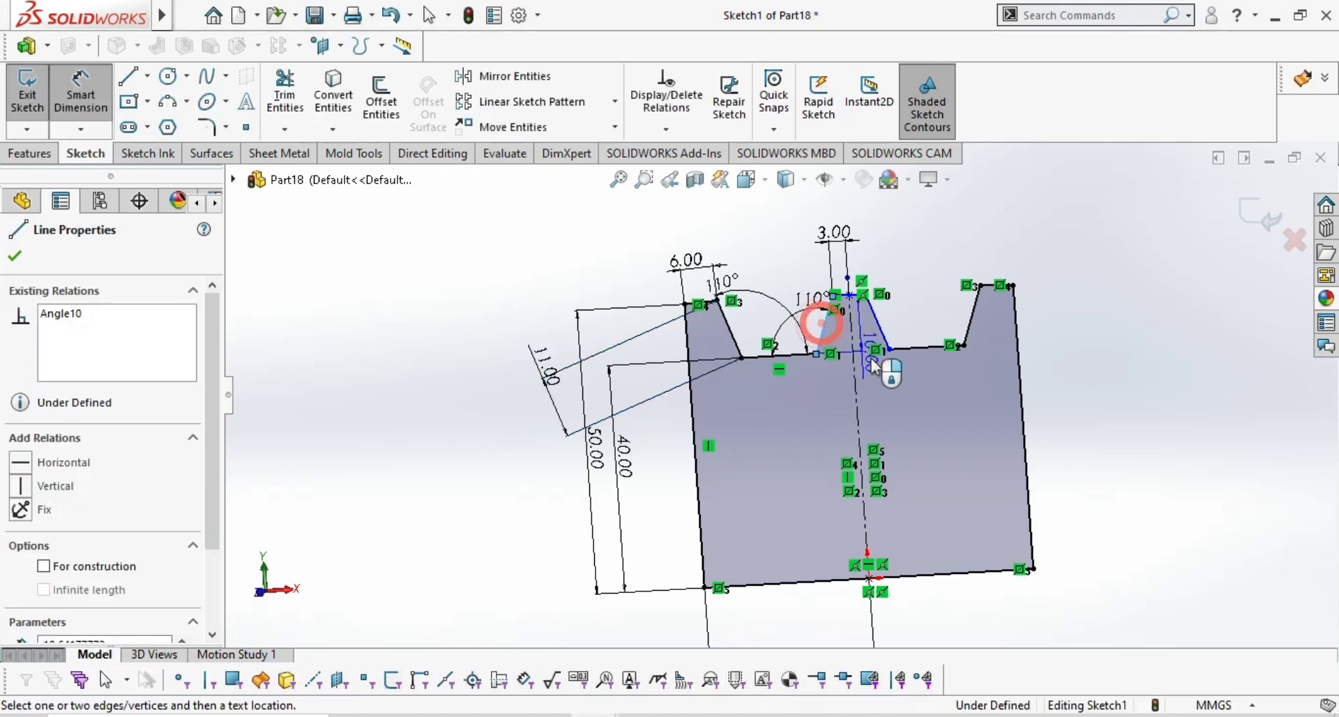
click(919, 400)
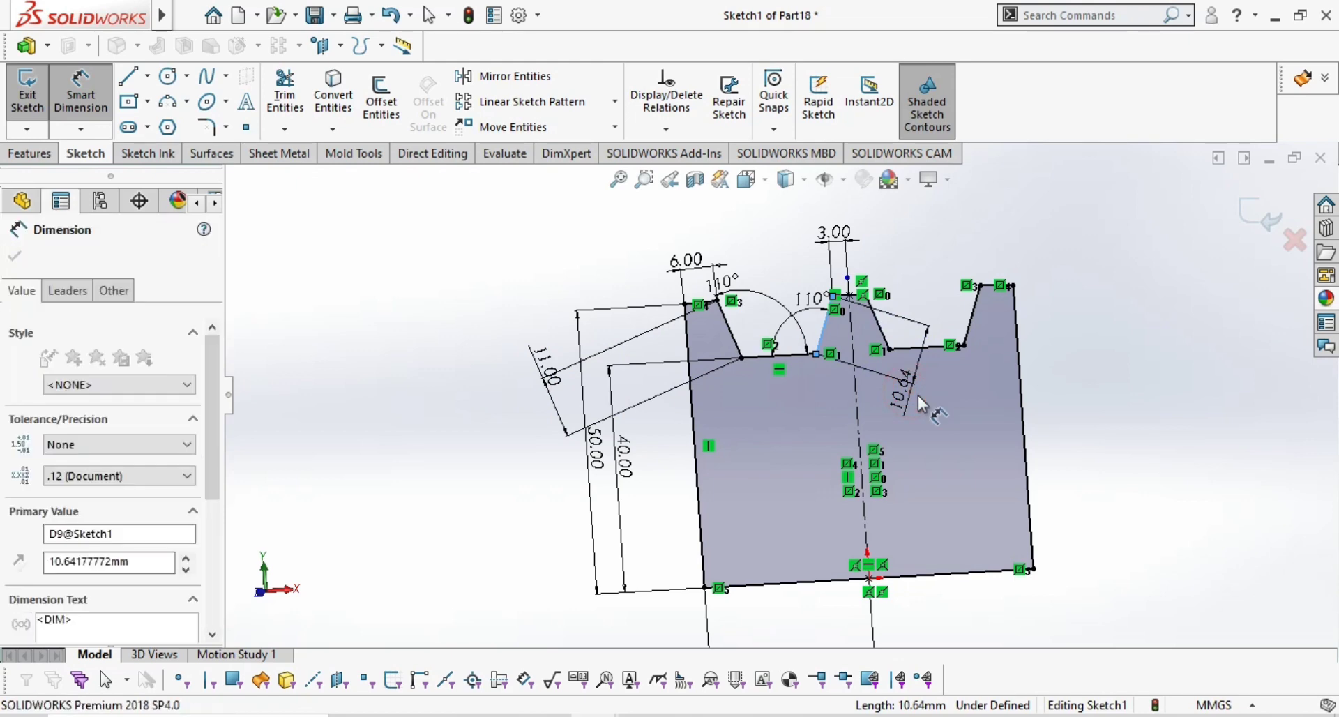
key(Return)
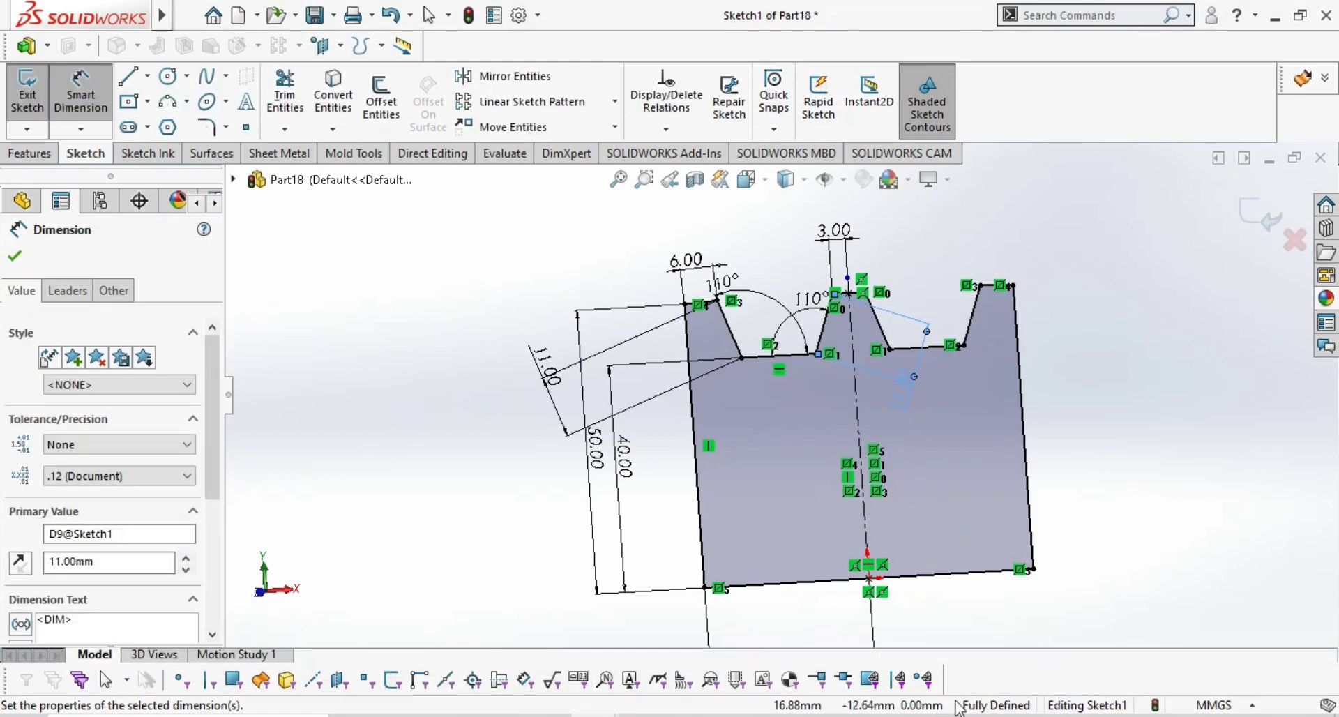
click(1252, 220)
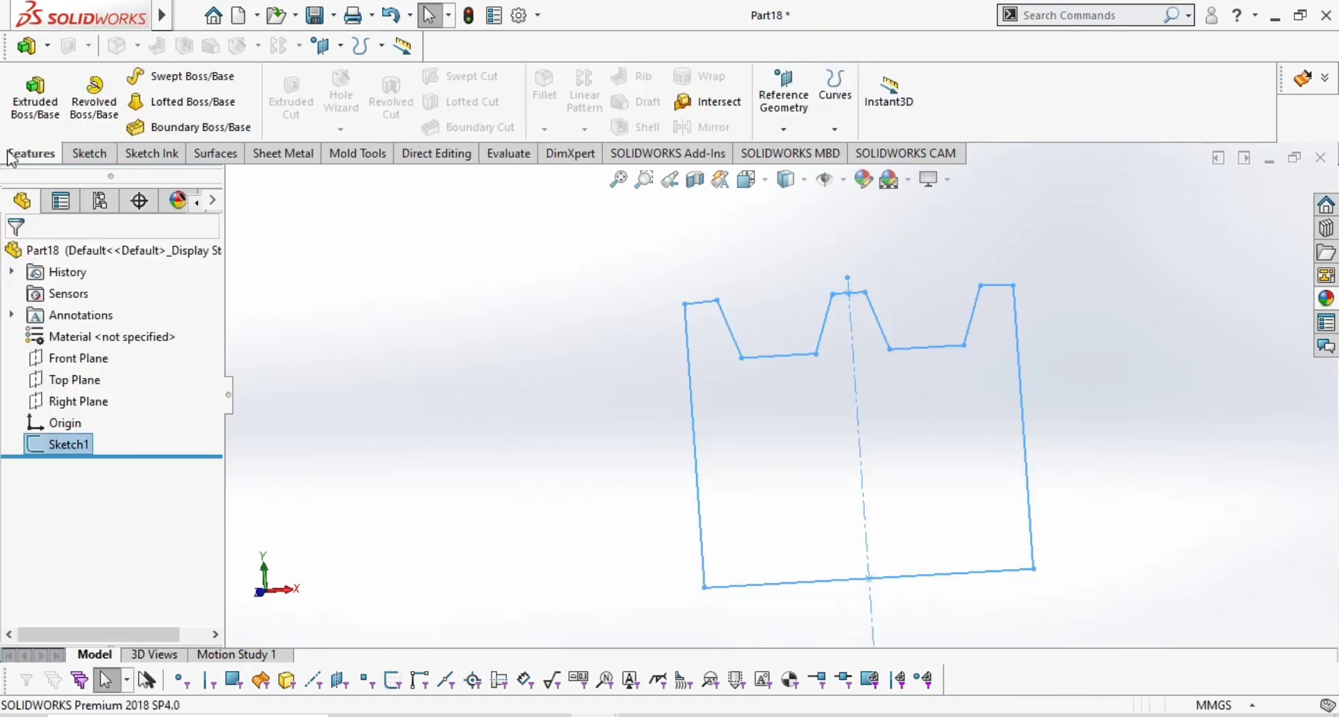
Revolve the notched profile 360 degrees about its bottom edge into a solid.
click(87, 94)
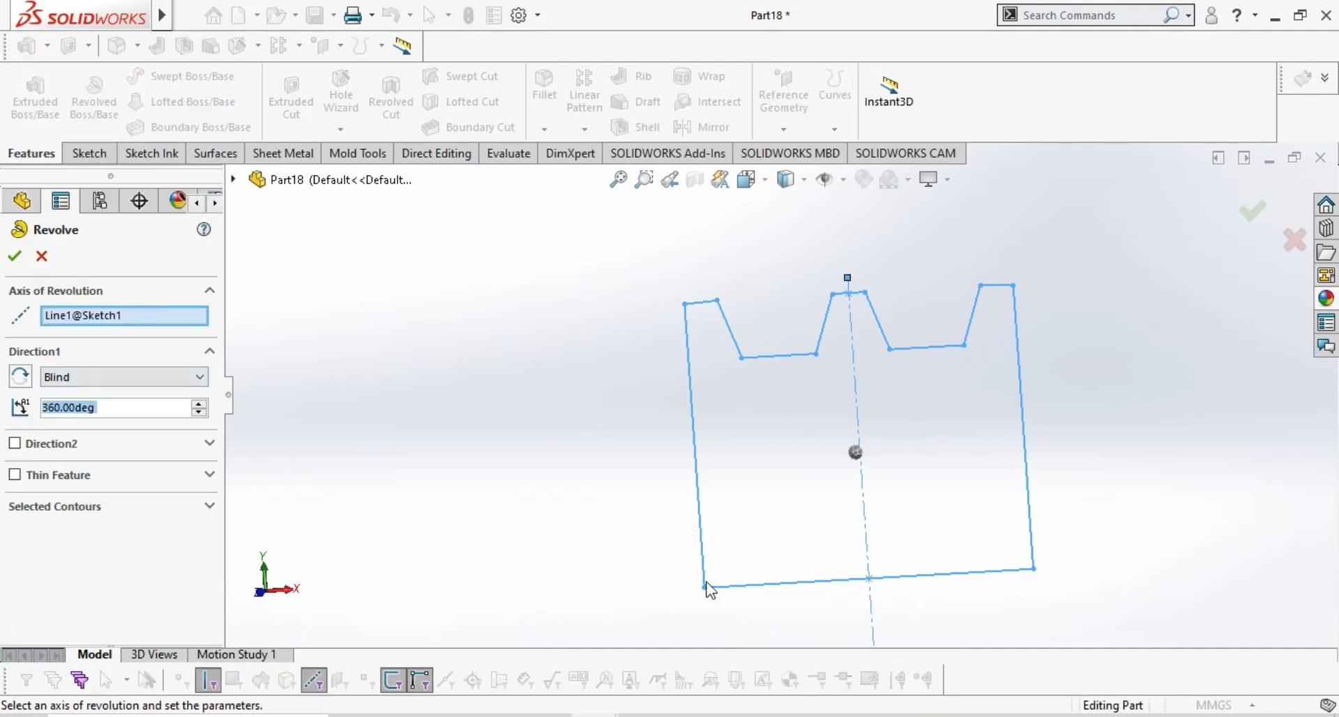
click(726, 586)
mouse_move(613, 552)
middle_down()
mouse_move(618, 493)
mouse_move(569, 491)
mouse_move(417, 437)
middle_up()
click(13, 255)
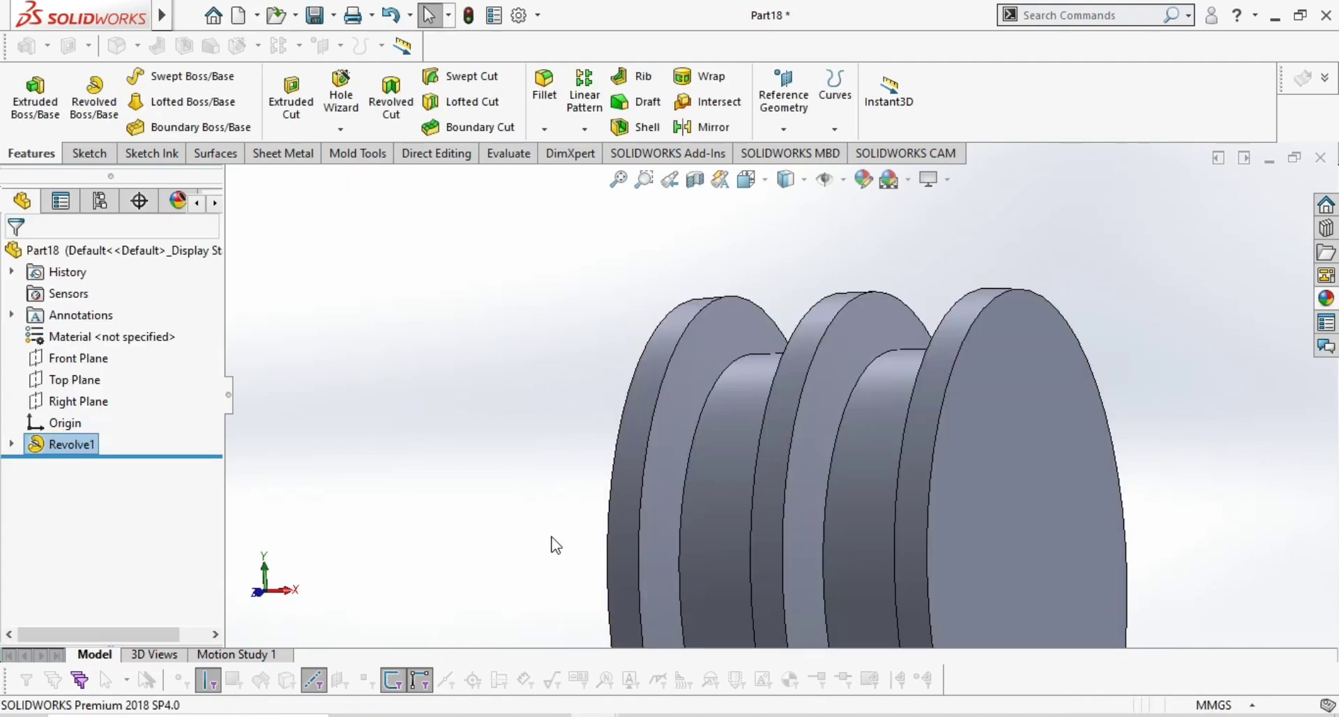
Sketch a circle about 62 mm in diameter, centered on the origin, on the revolved body's flat end face on the negative X side.
middle_drag(553, 544, 710, 511)
click(709, 512)
click(890, 437)
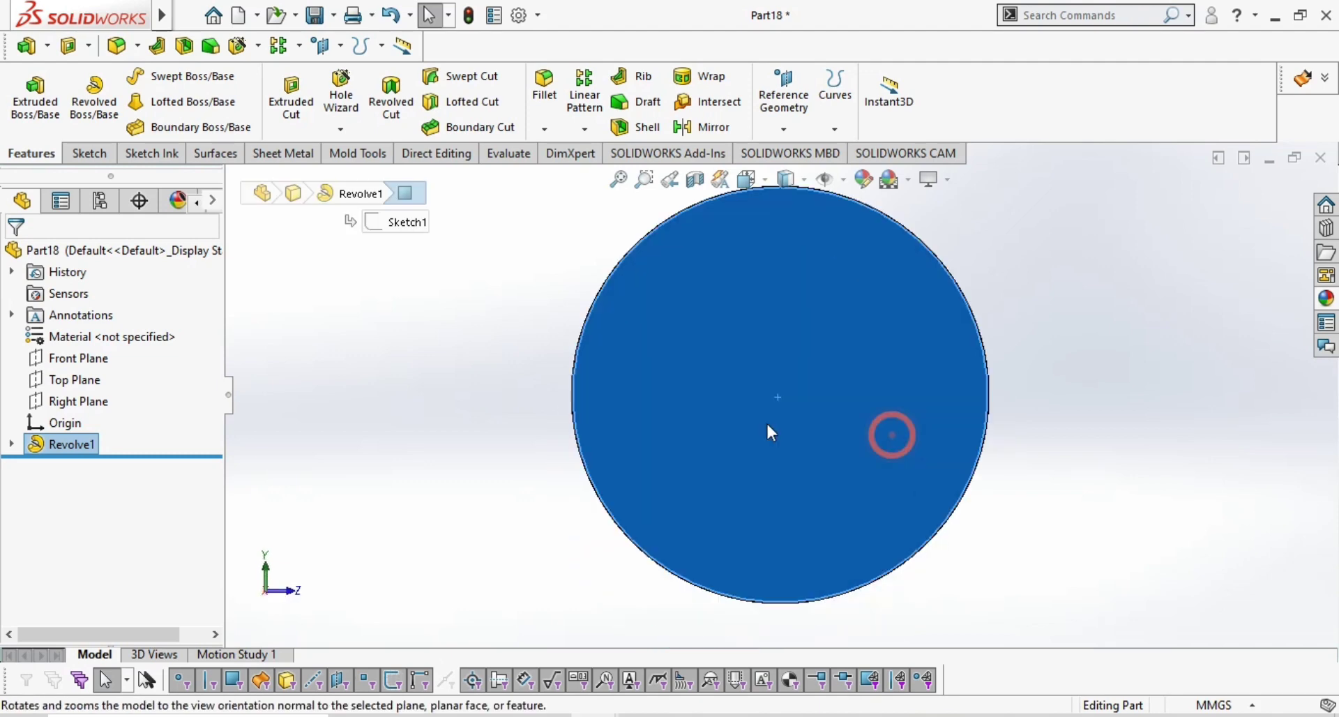
click(851, 368)
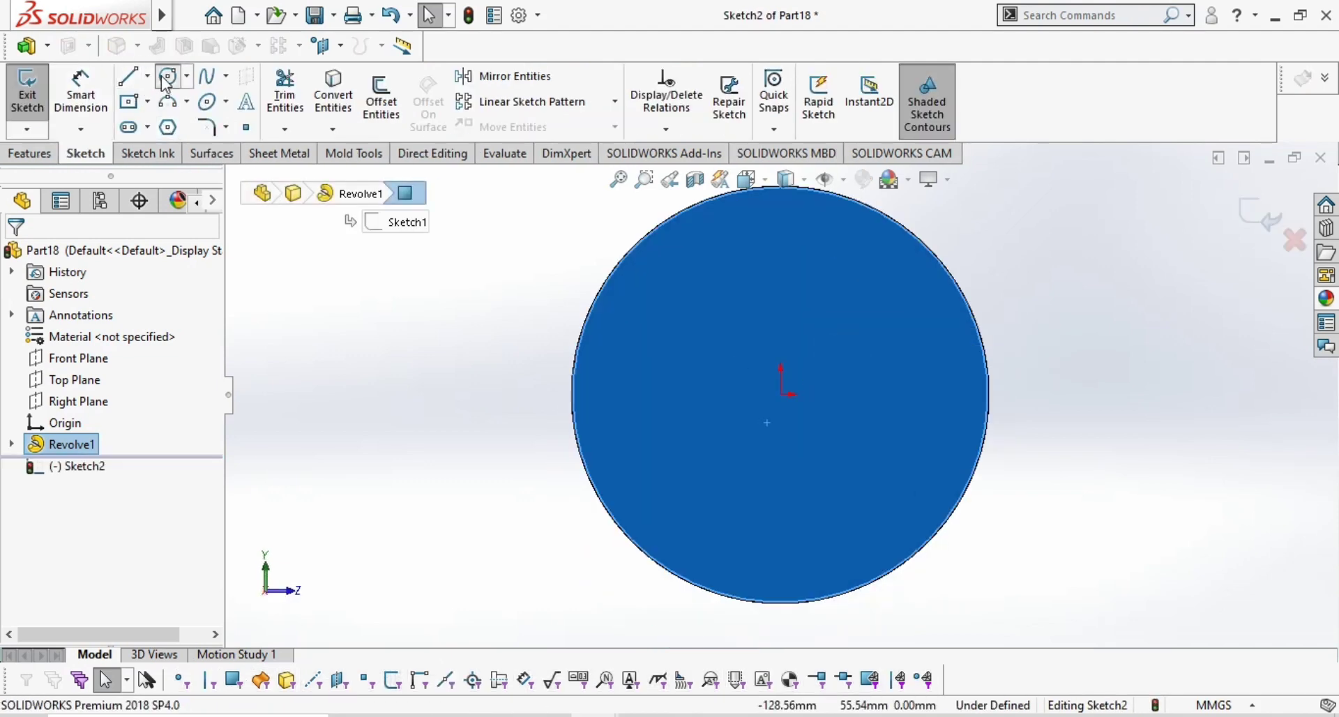
click(168, 75)
click(781, 394)
click(850, 504)
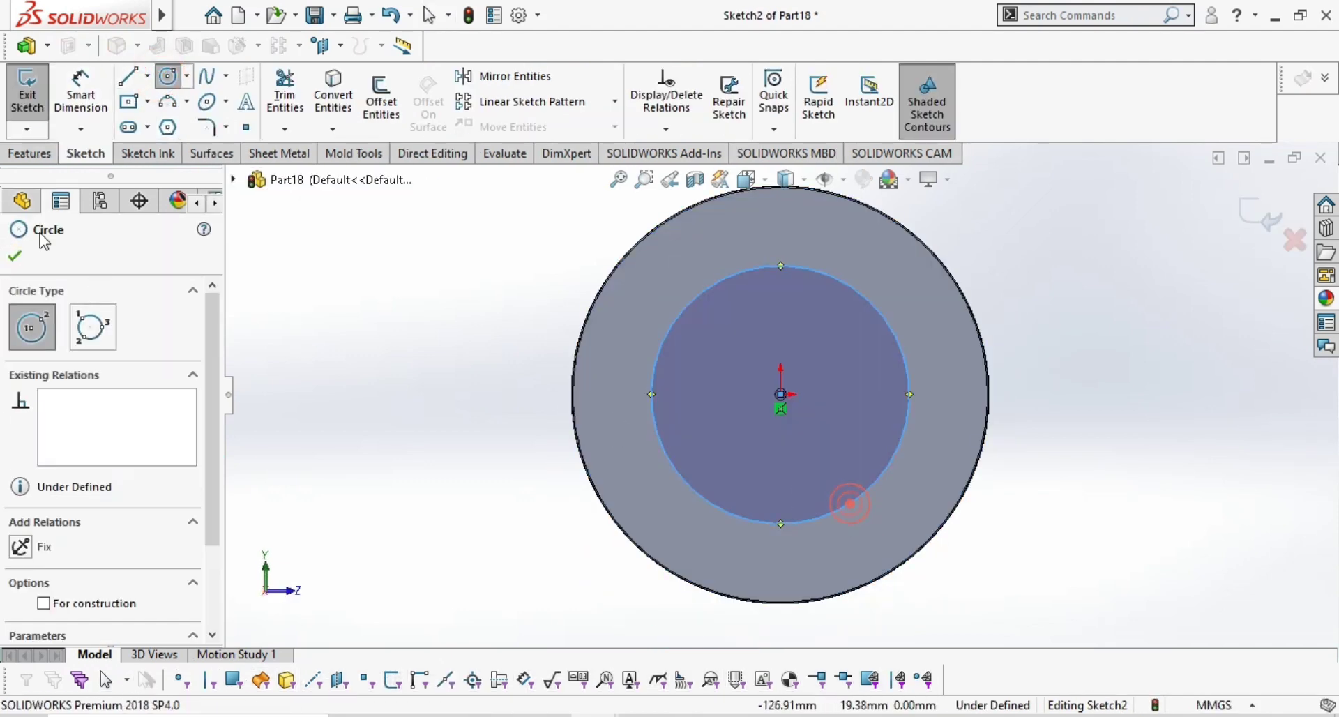
click(15, 255)
Set the diameter of the circle on the end face to 50 mm.
click(80, 94)
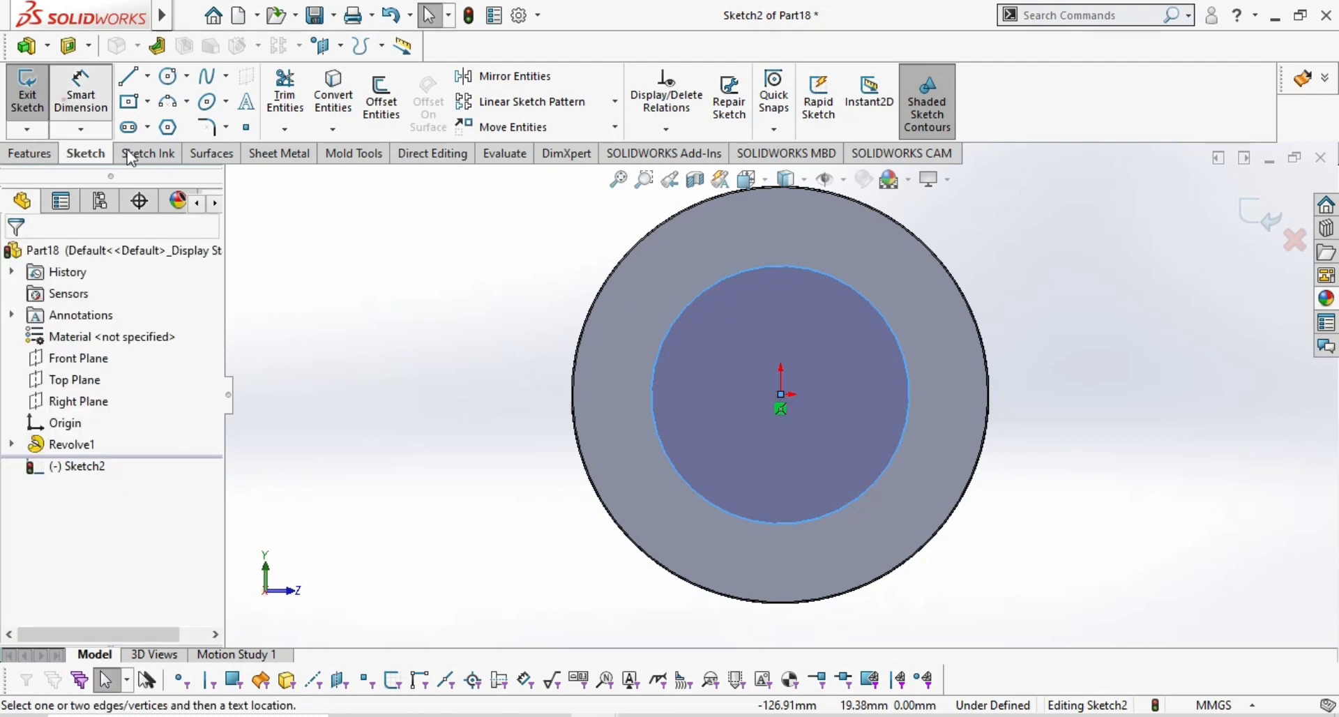
click(668, 329)
click(427, 381)
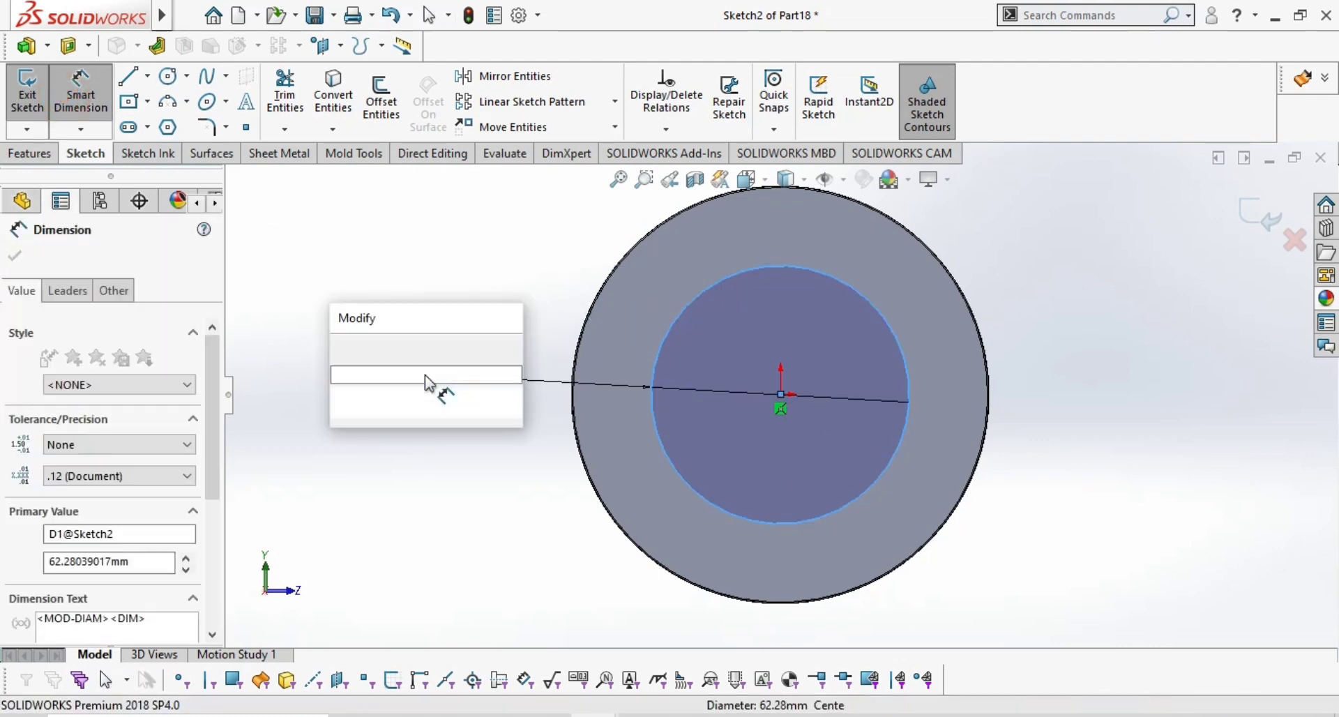
text(50)
key(Return)
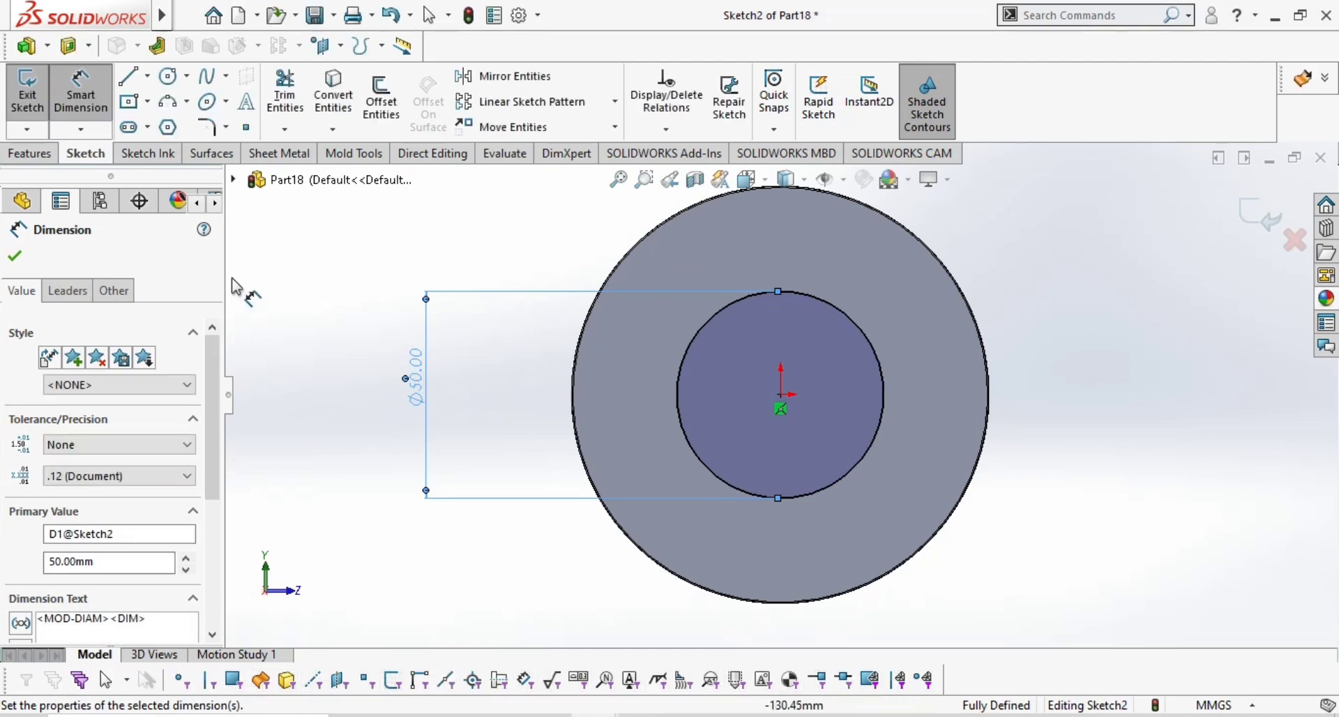
click(14, 256)
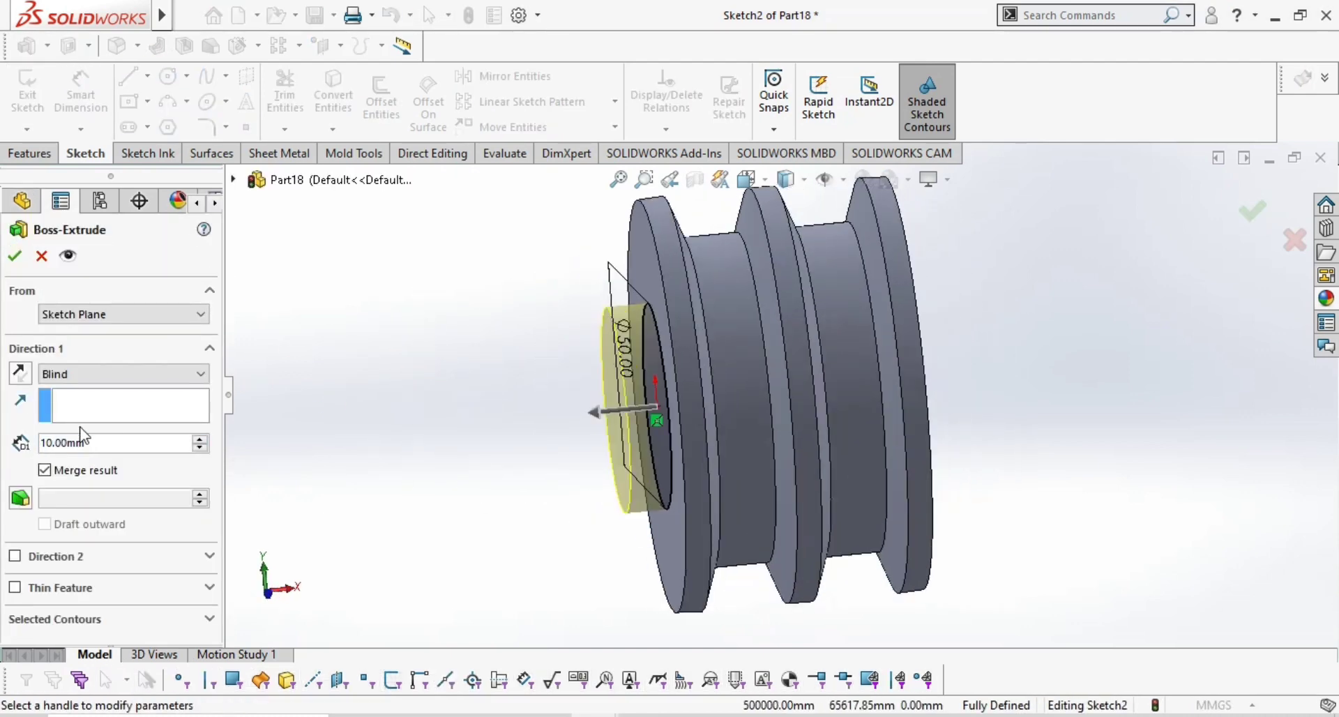
Extrude the 50 mm circle 15 mm outward from the end face as a merged boss.
click(112, 446)
text(15)
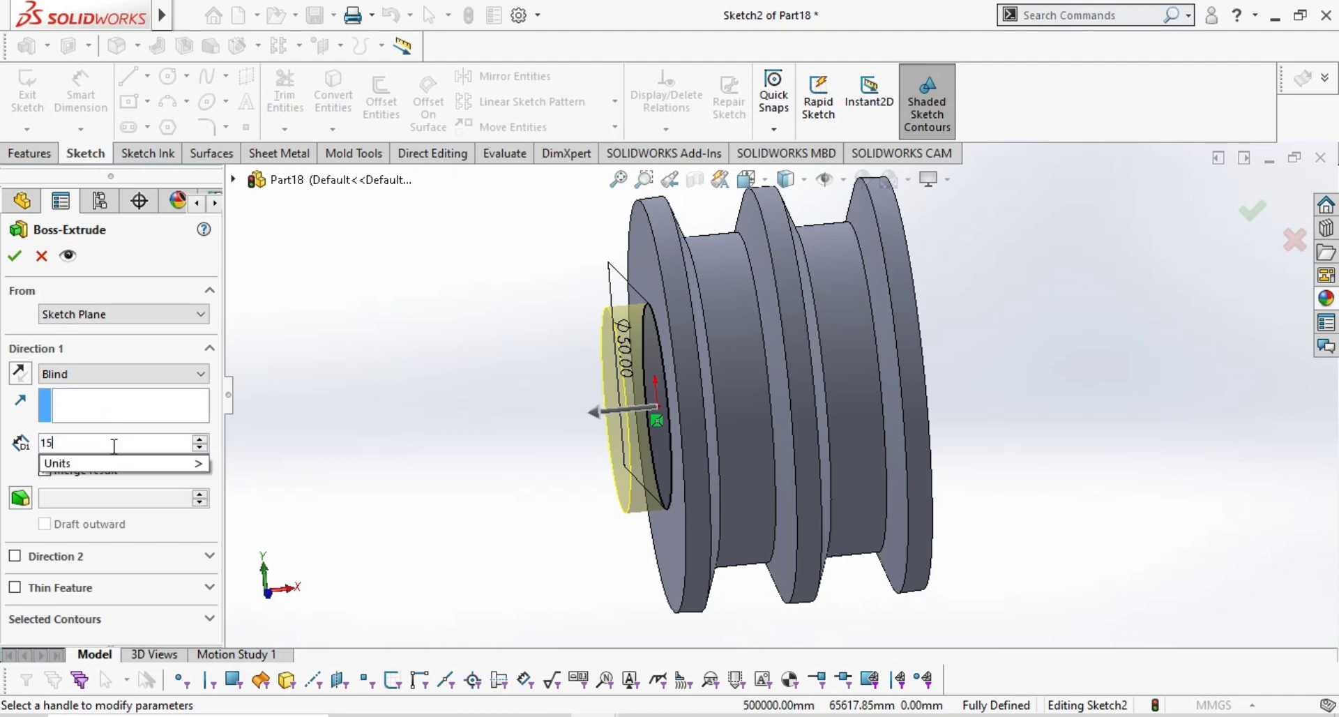
key(Return)
click(14, 255)
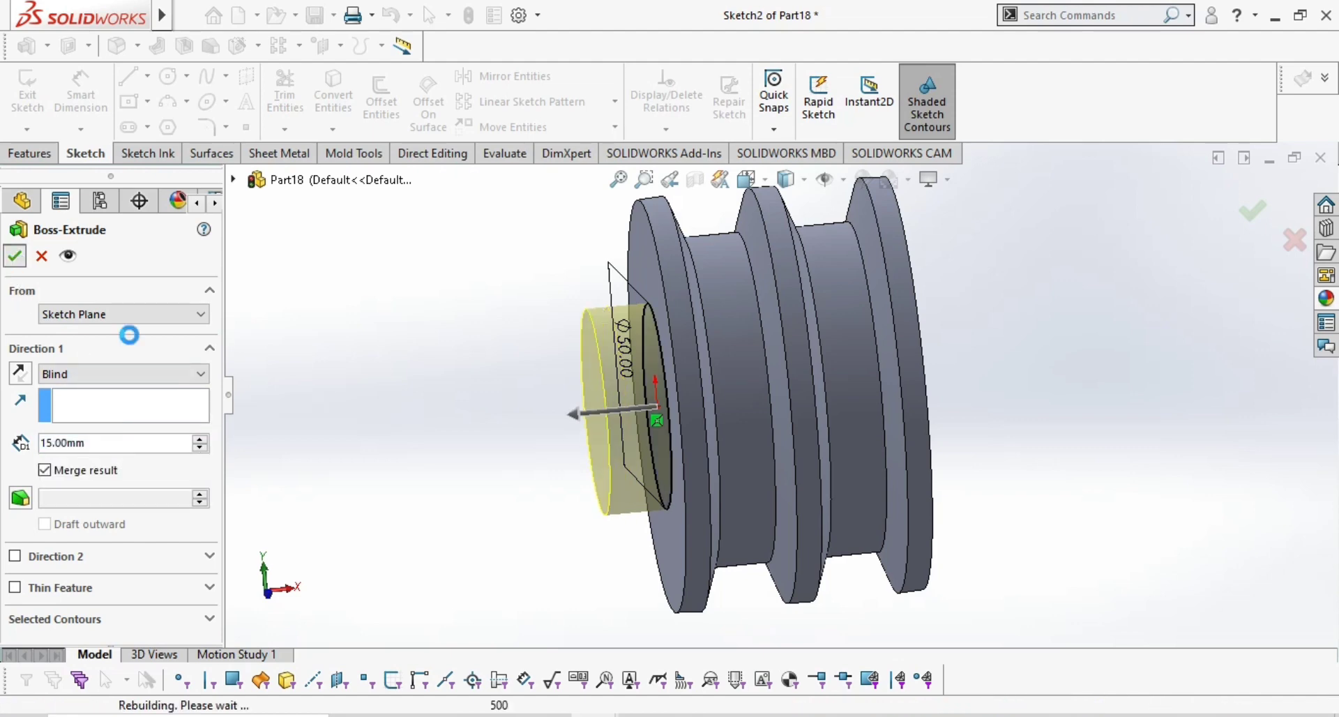
Sketch a circle about 33 mm in diameter, centered on the origin, on the boss's flat end face.
middle_drag(458, 490, 659, 413)
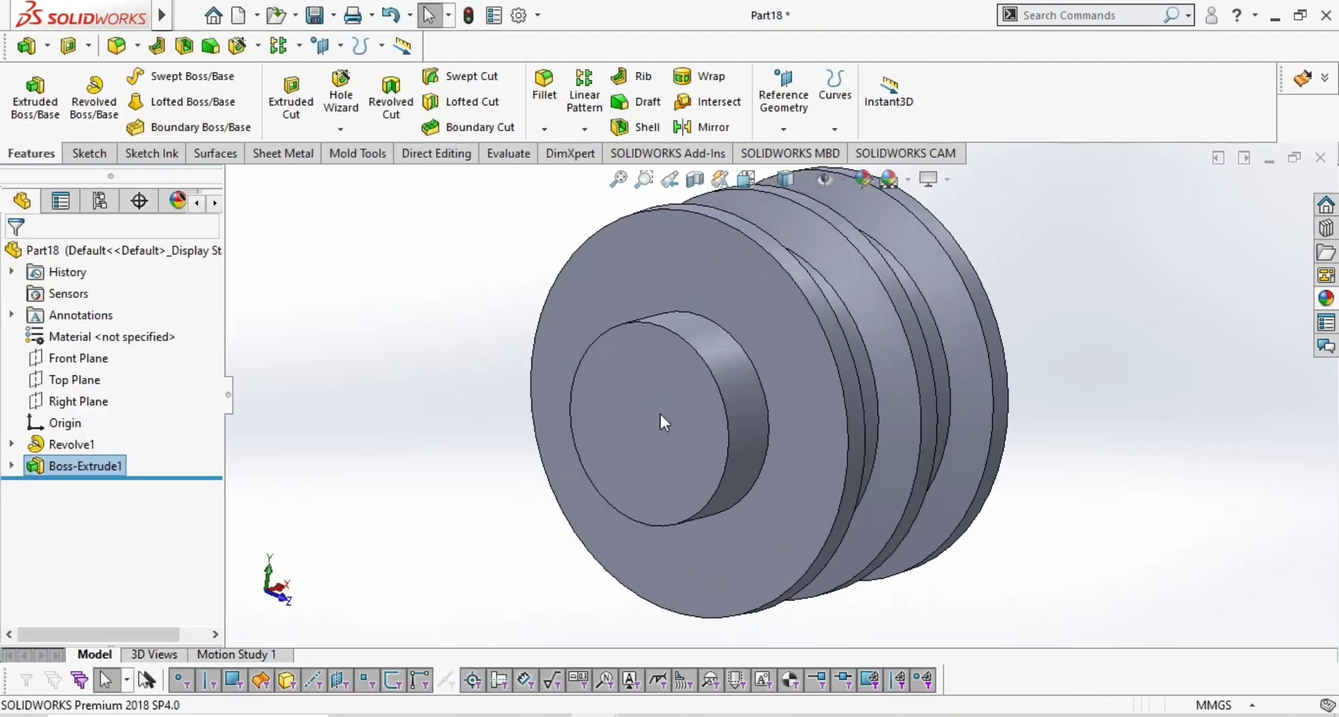
click(659, 412)
click(839, 359)
click(775, 379)
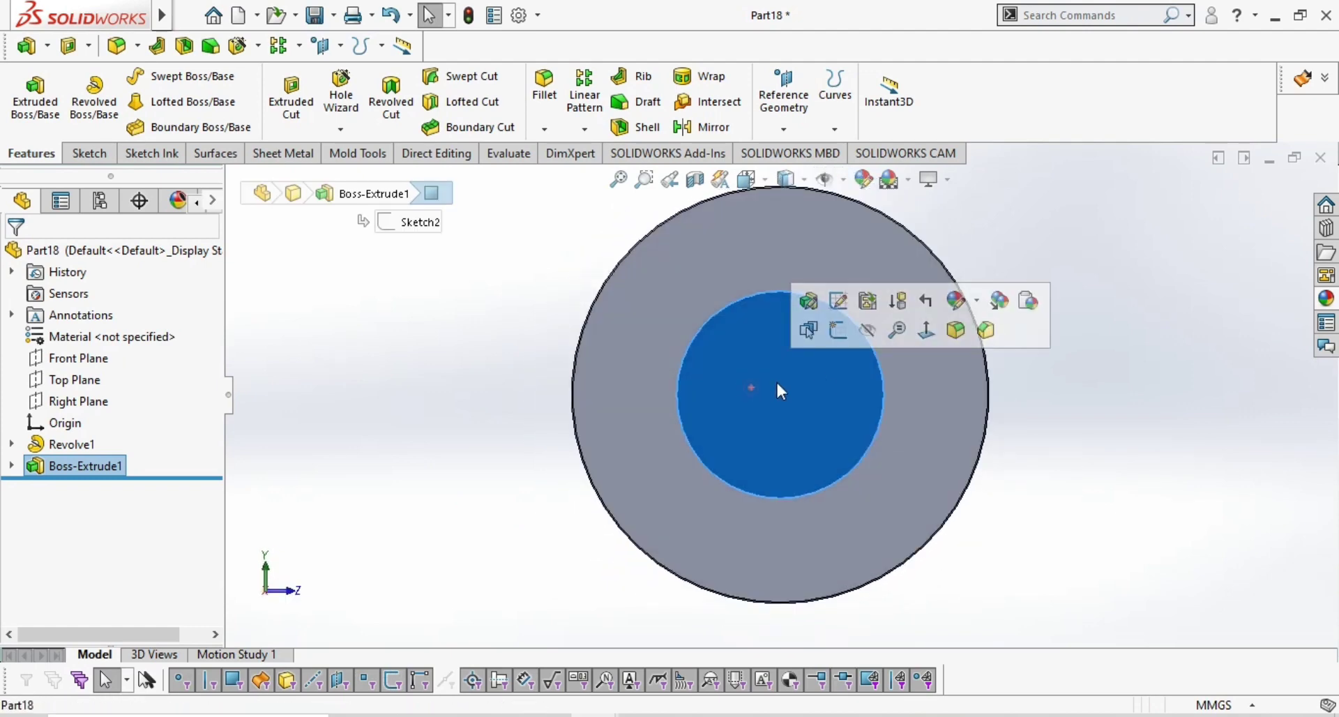
click(849, 329)
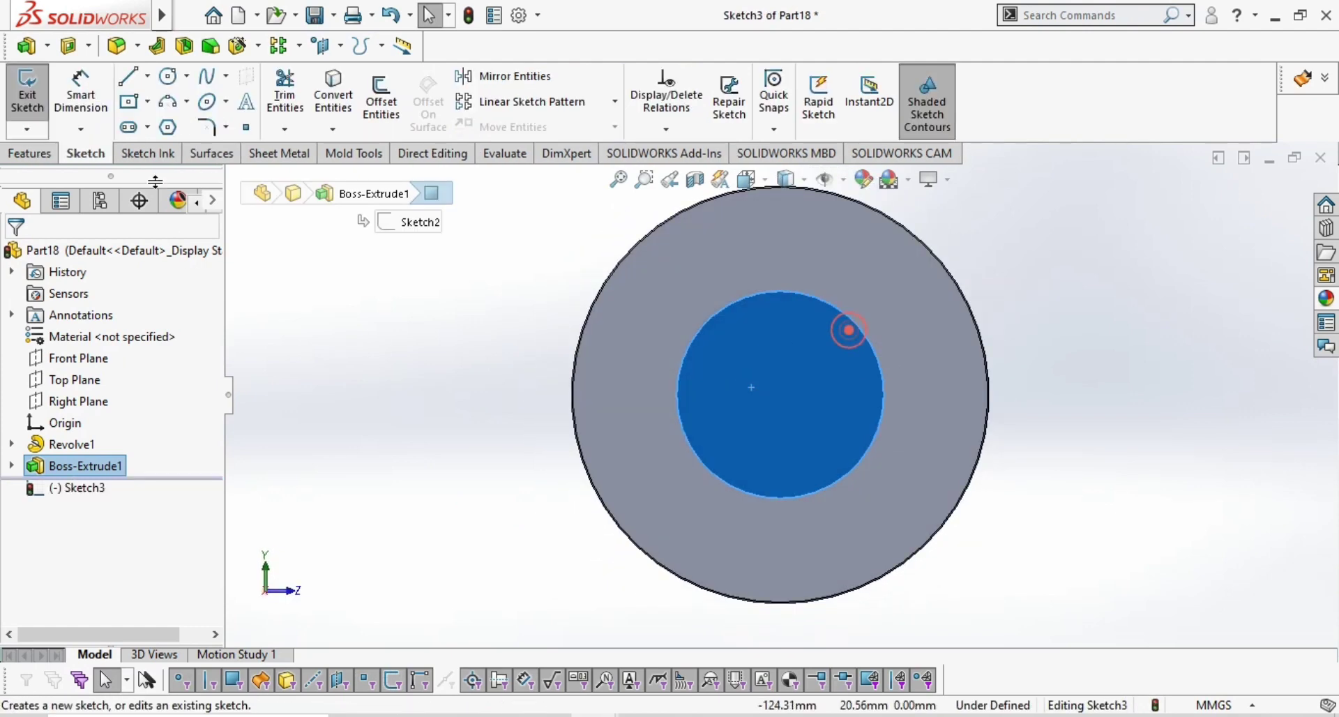
click(168, 76)
click(782, 394)
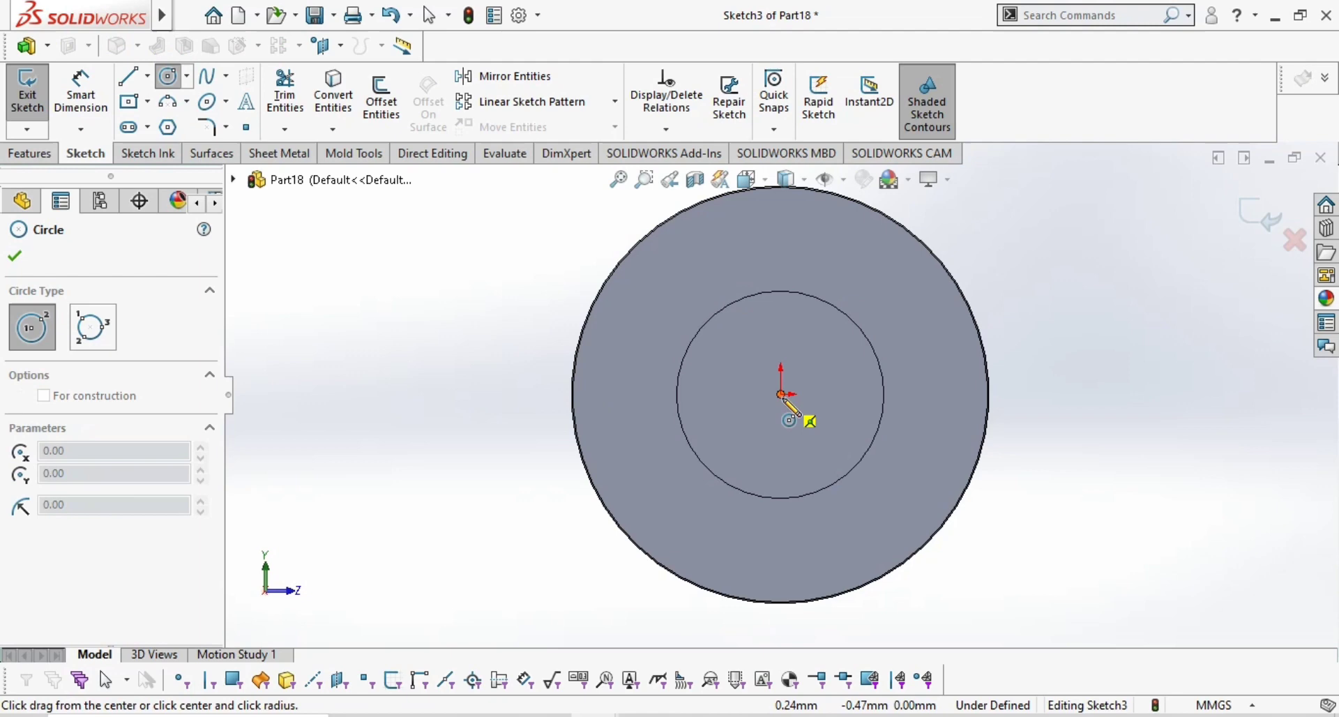
click(809, 456)
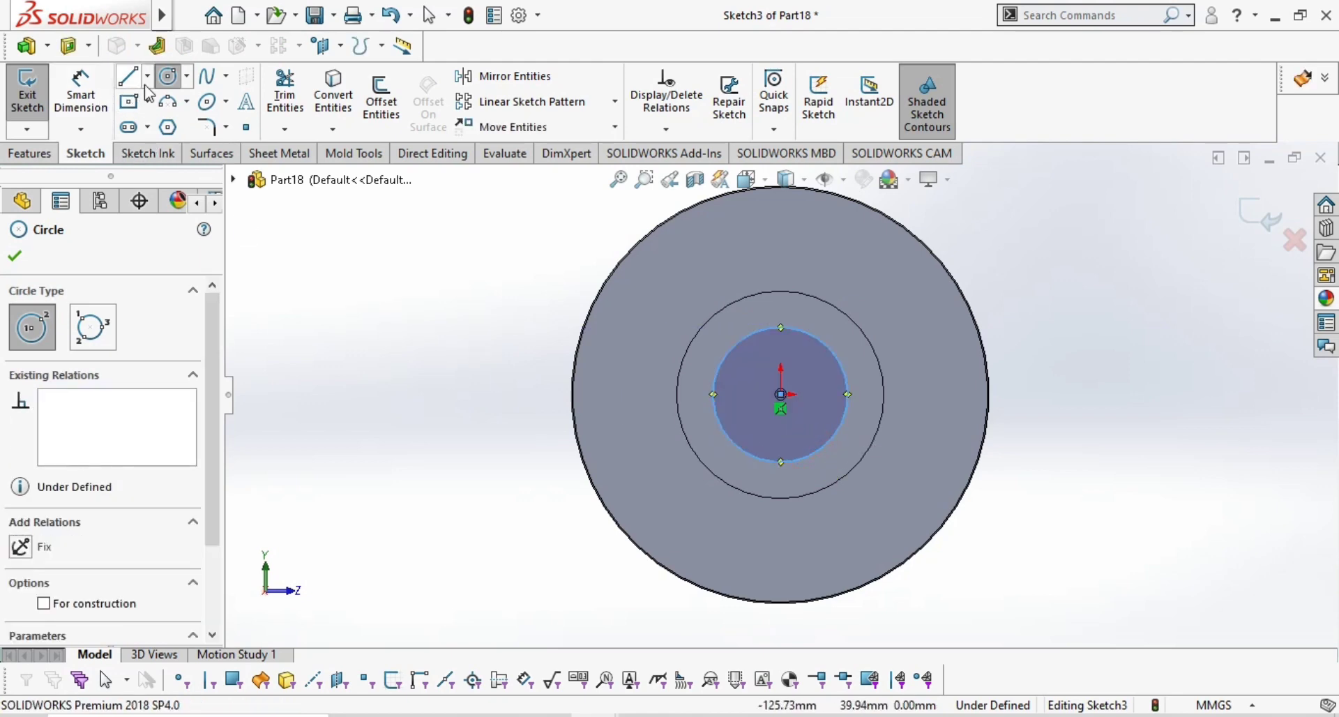
Set the diameter of the circle on the boss's end face to 30 mm.
click(81, 94)
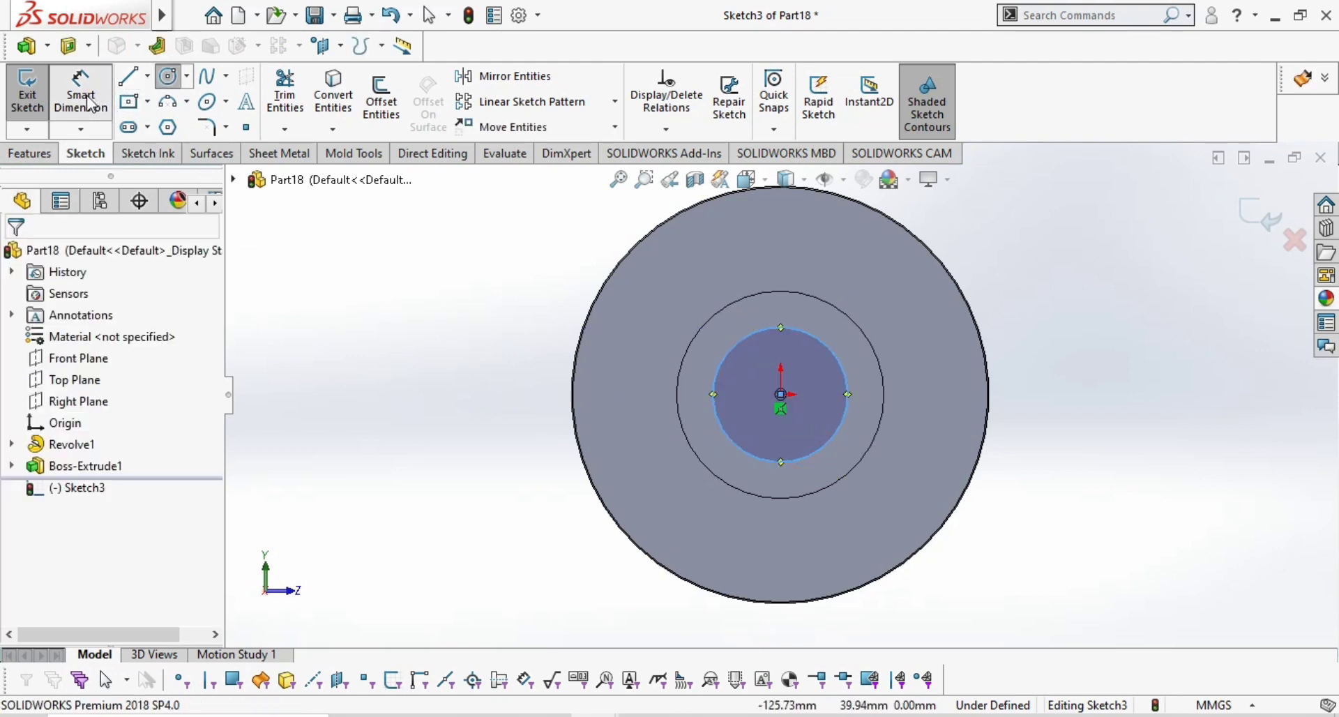
click(714, 390)
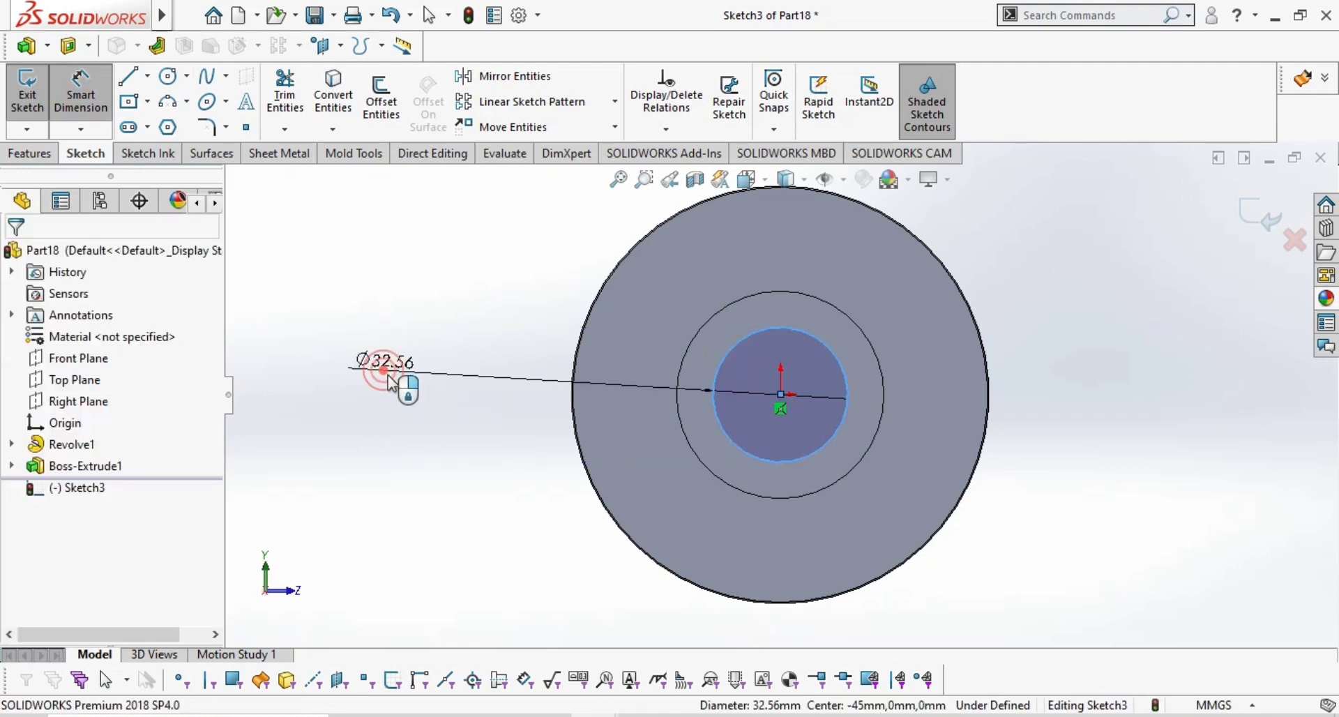
click(389, 380)
text(30)
key(Return)
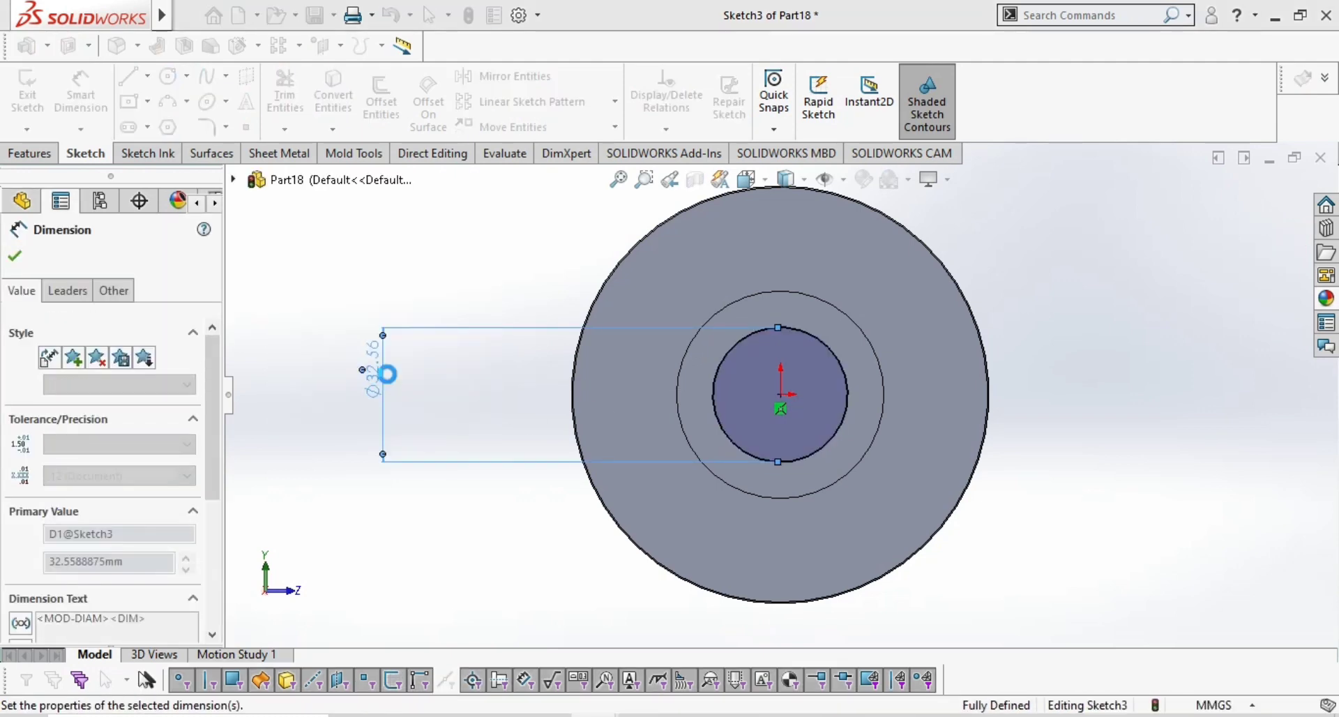
click(15, 257)
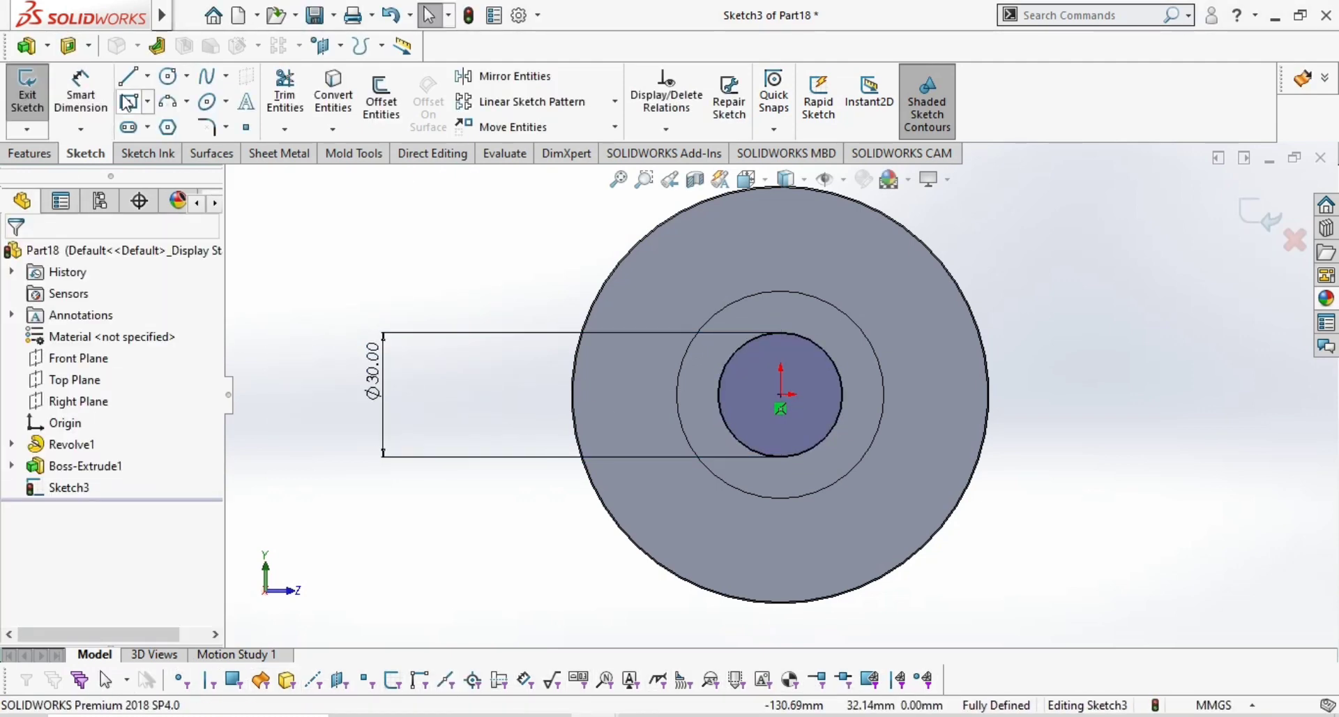
Sketch a center rectangle about 9.4 mm wide and 6 mm high, centered on the topmost point of the 30 mm circle.
click(128, 101)
scroll(786, 335, down, 3)
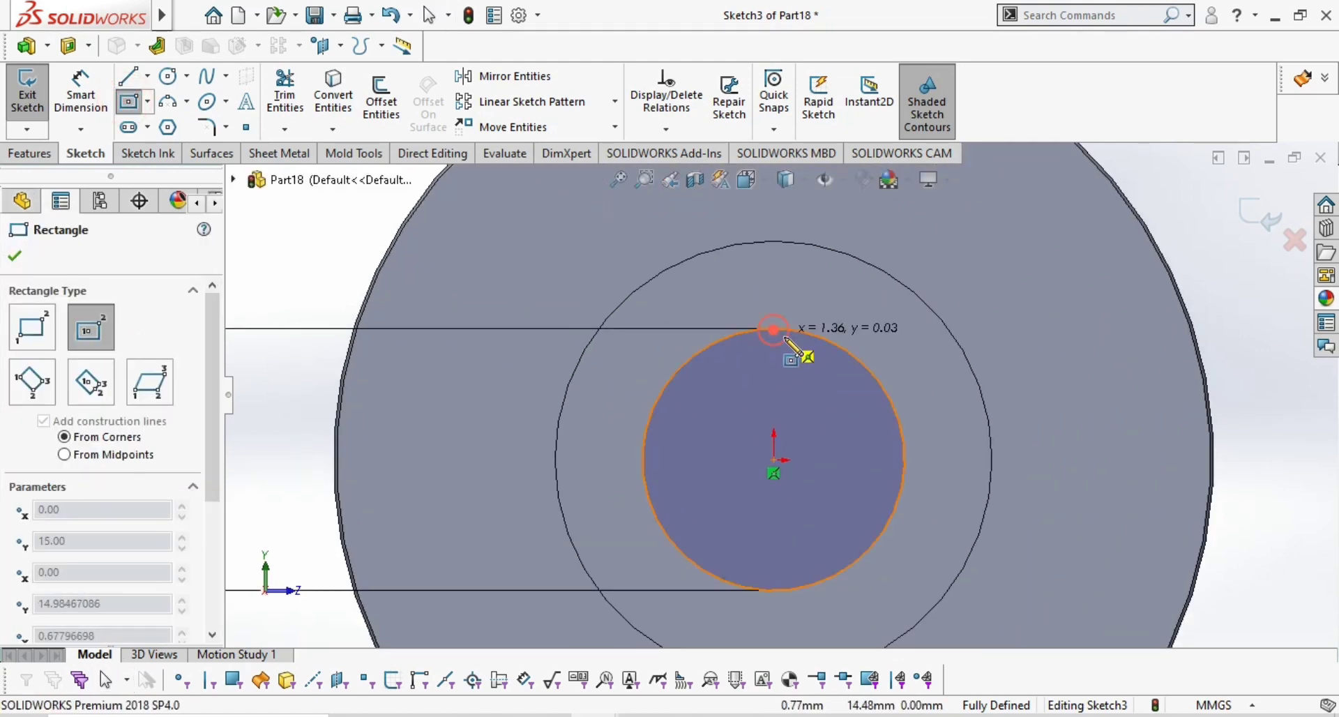
click(772, 329)
click(814, 354)
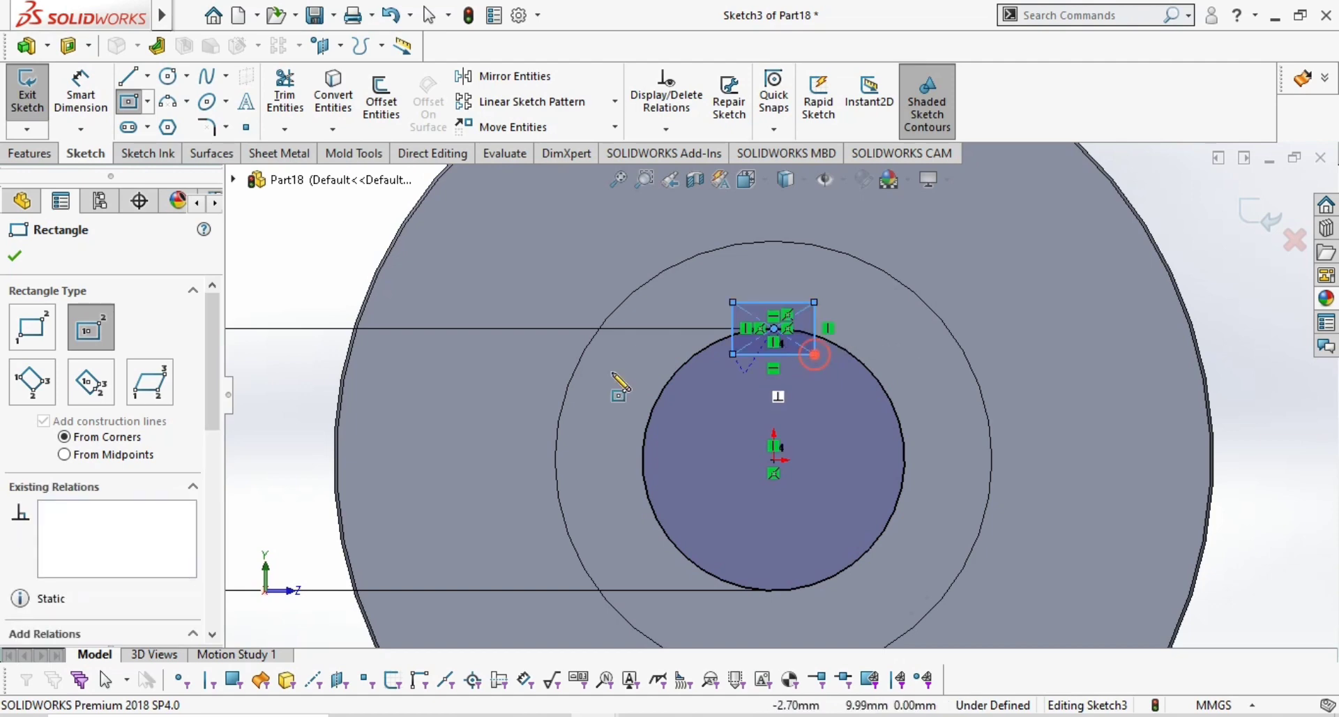
click(15, 255)
Dimension the keyway rectangle to 10 mm wide and 8 mm high.
click(80, 92)
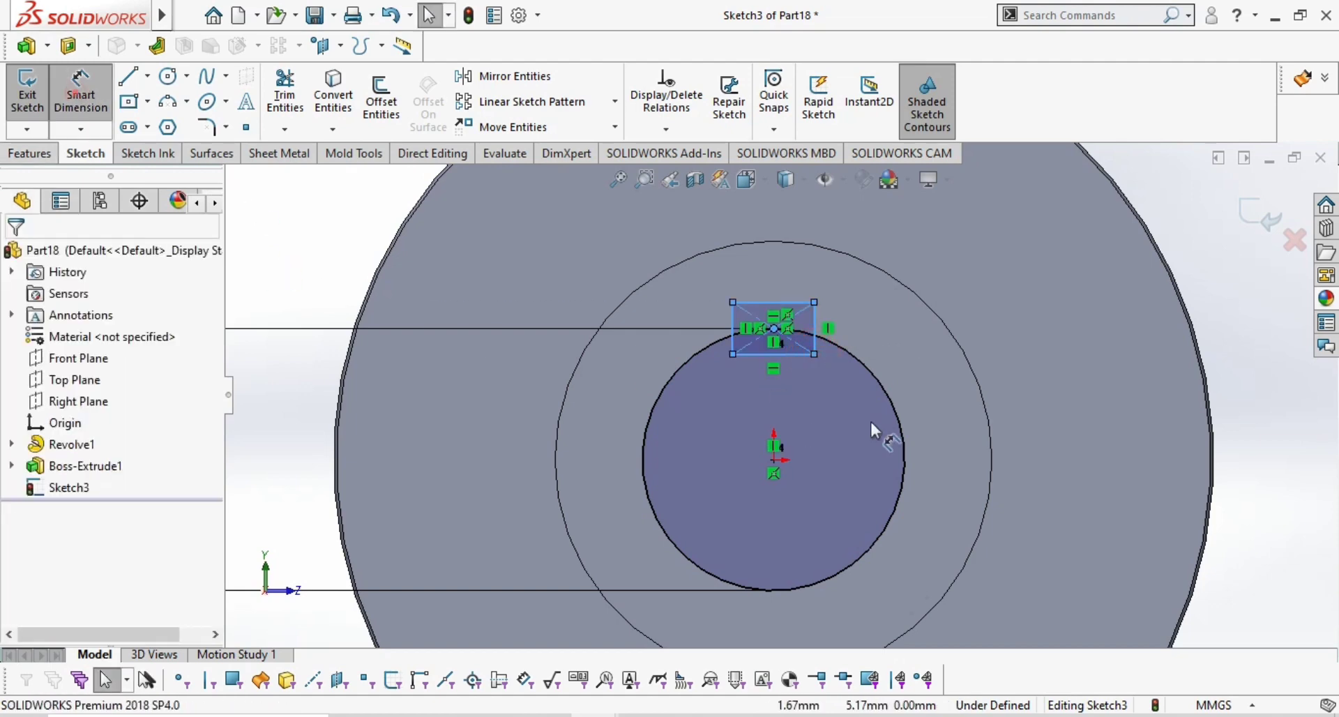
click(789, 353)
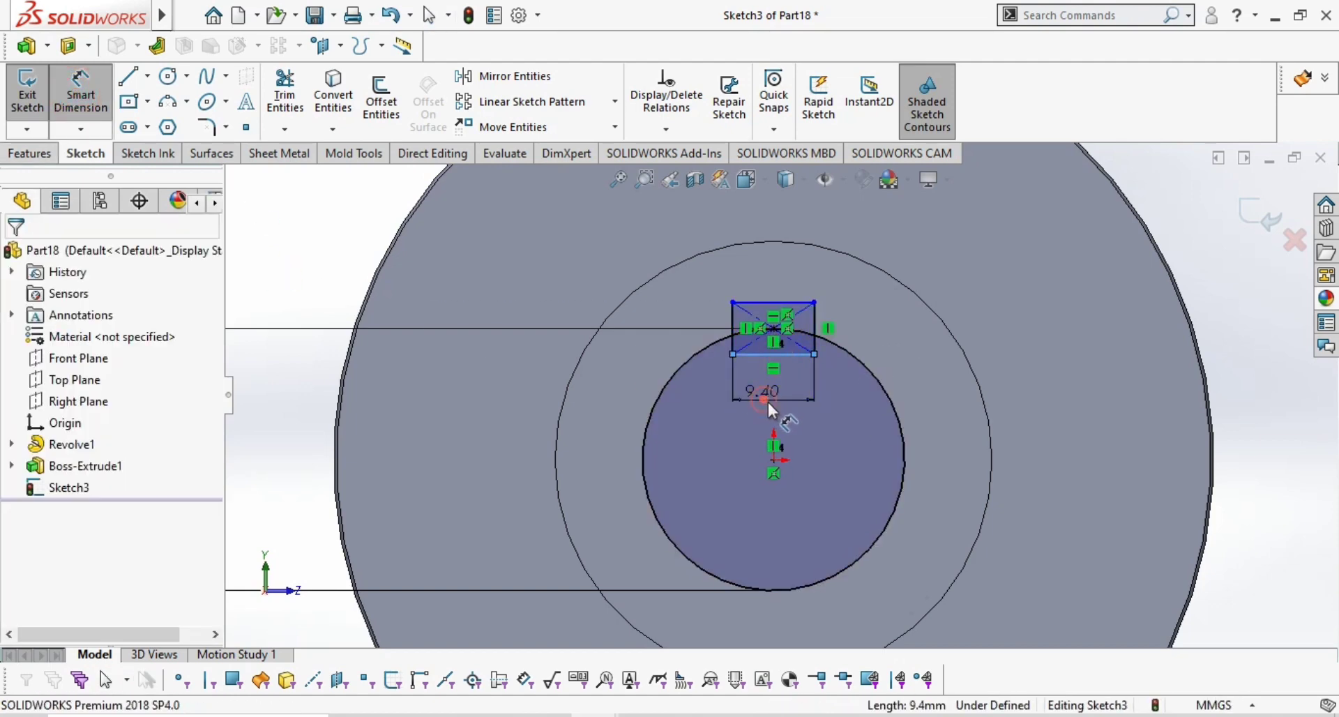
click(767, 400)
text(10)
key(Return)
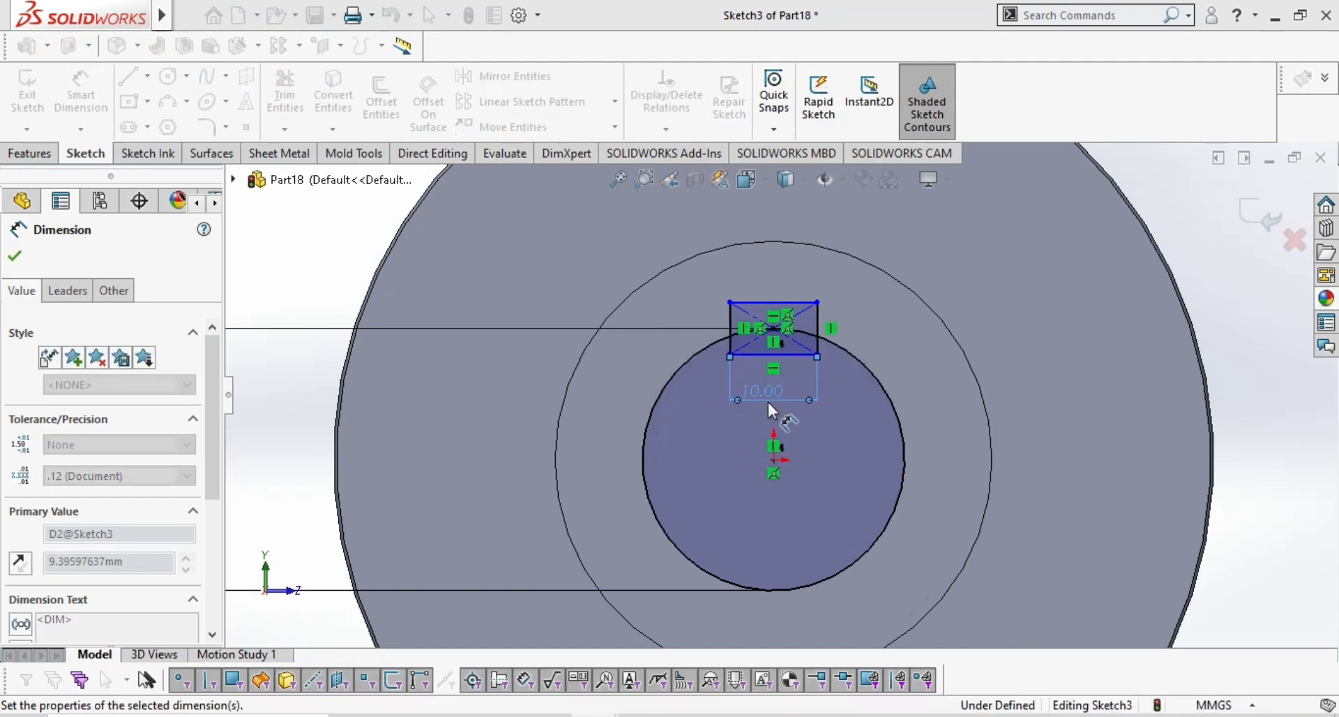
click(868, 330)
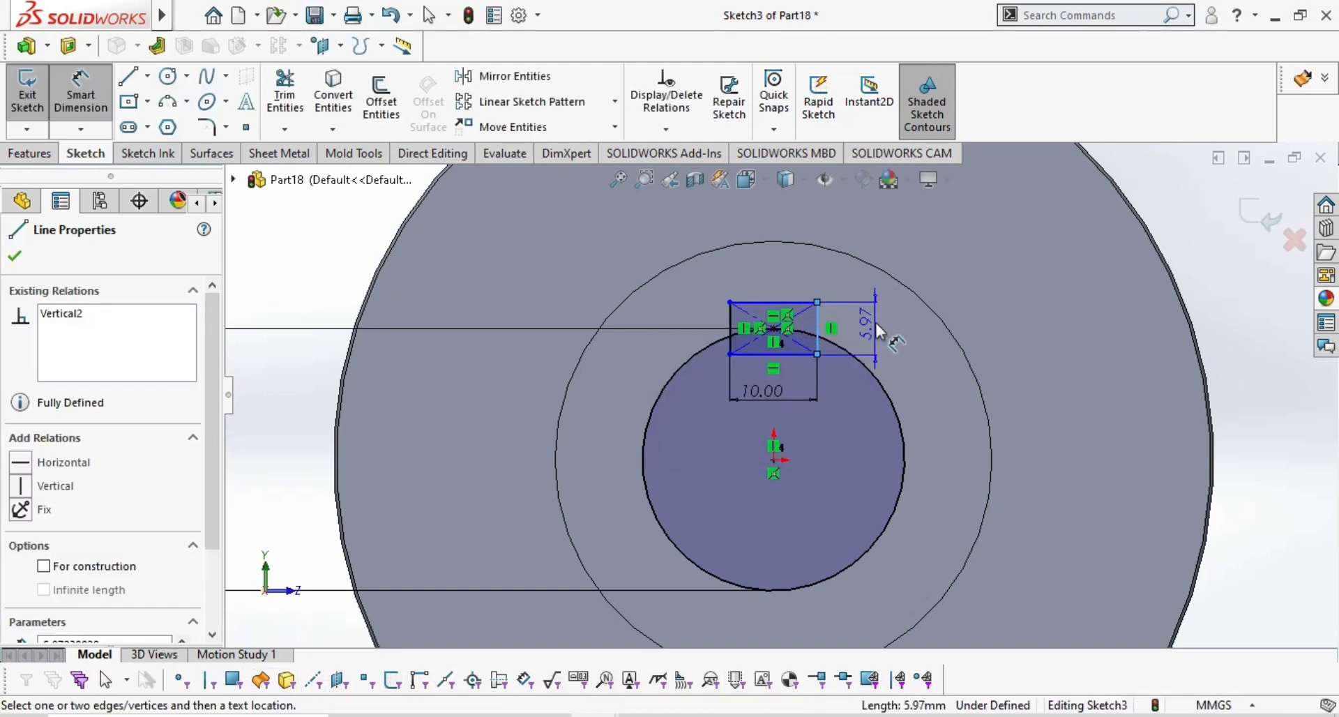
click(874, 320)
text(8)
key(Return)
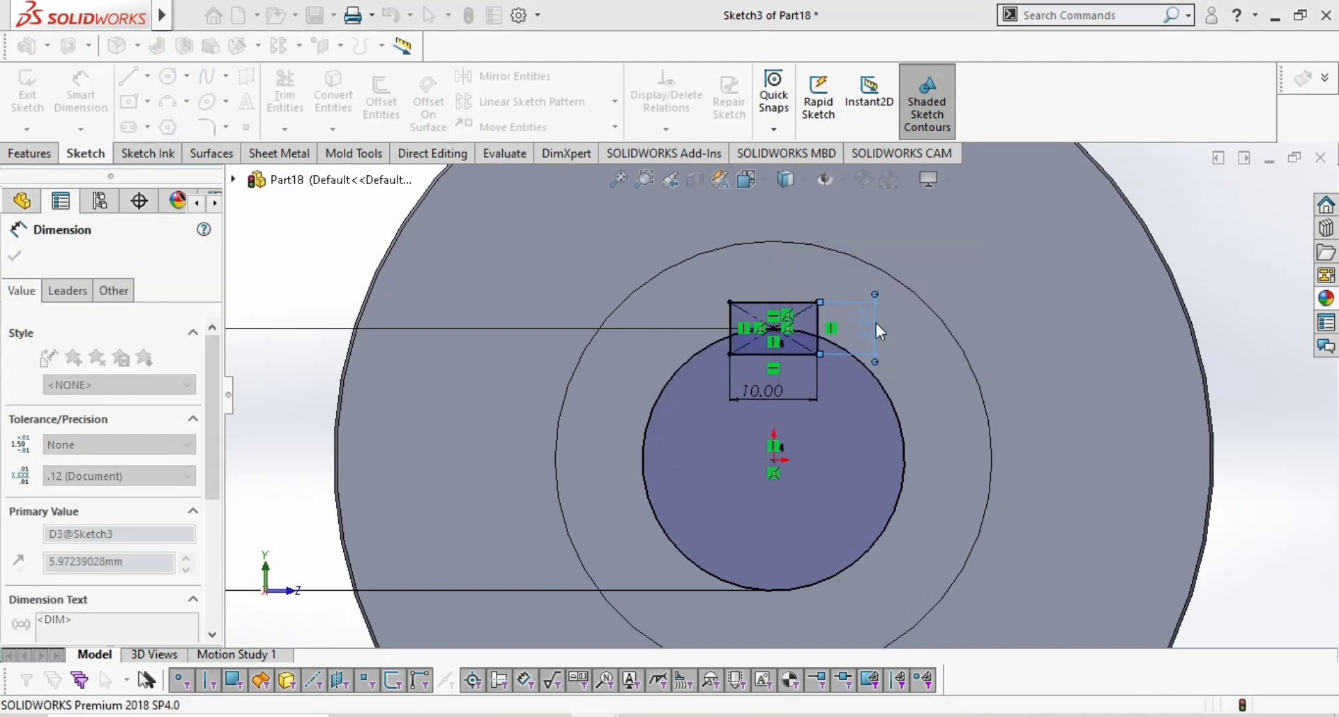
click(16, 256)
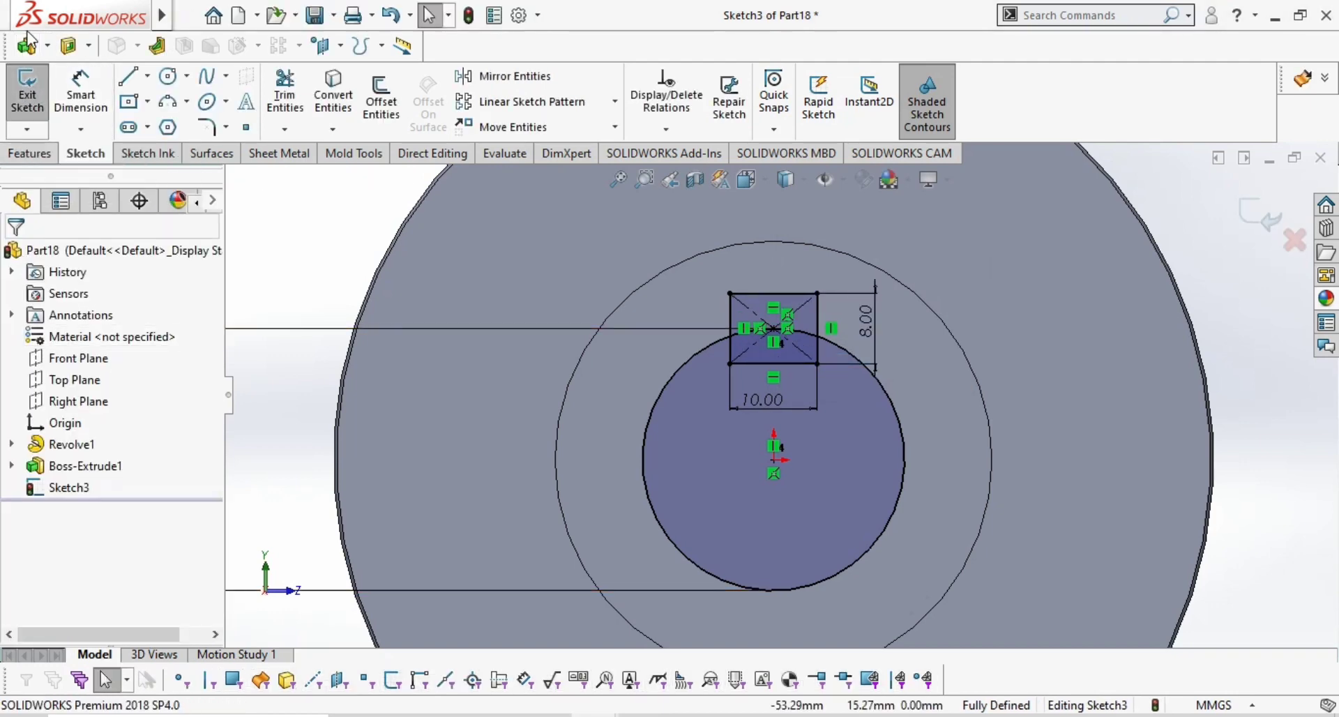
Start an extruded cut from the bore and keyway sketch with the Through All end condition.
click(68, 45)
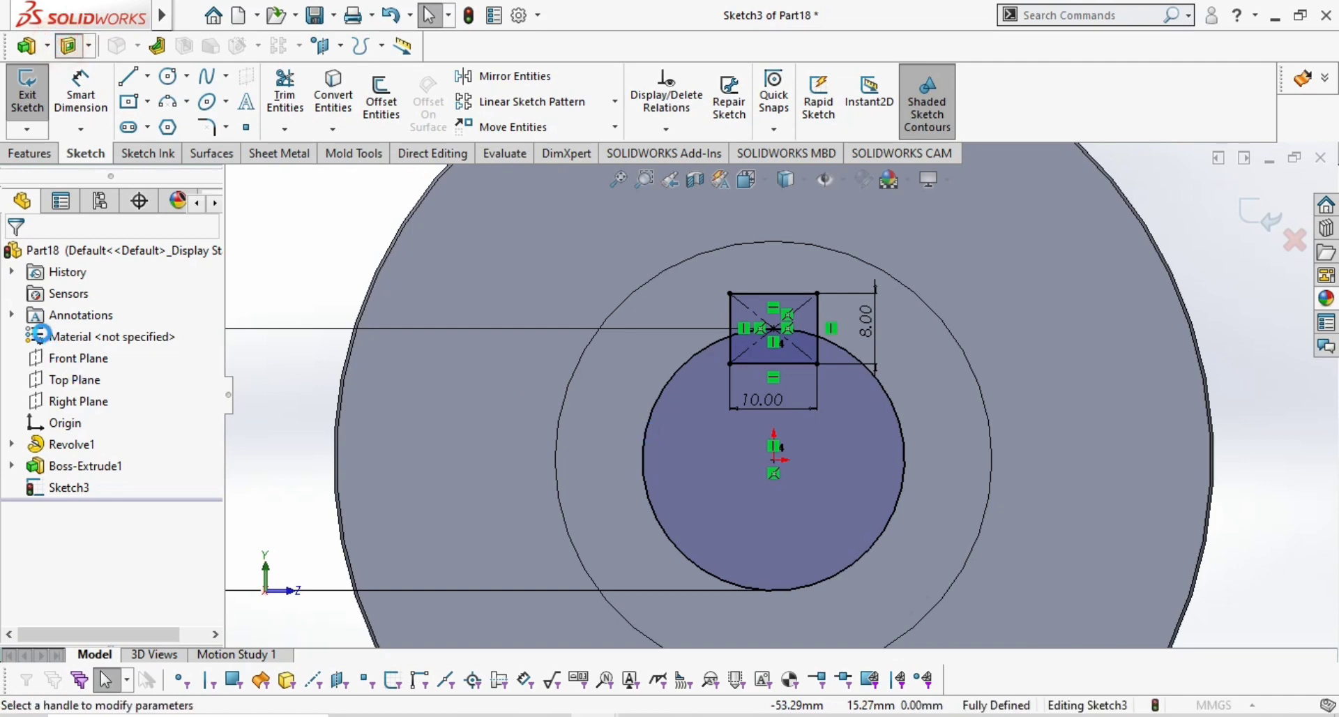
click(93, 373)
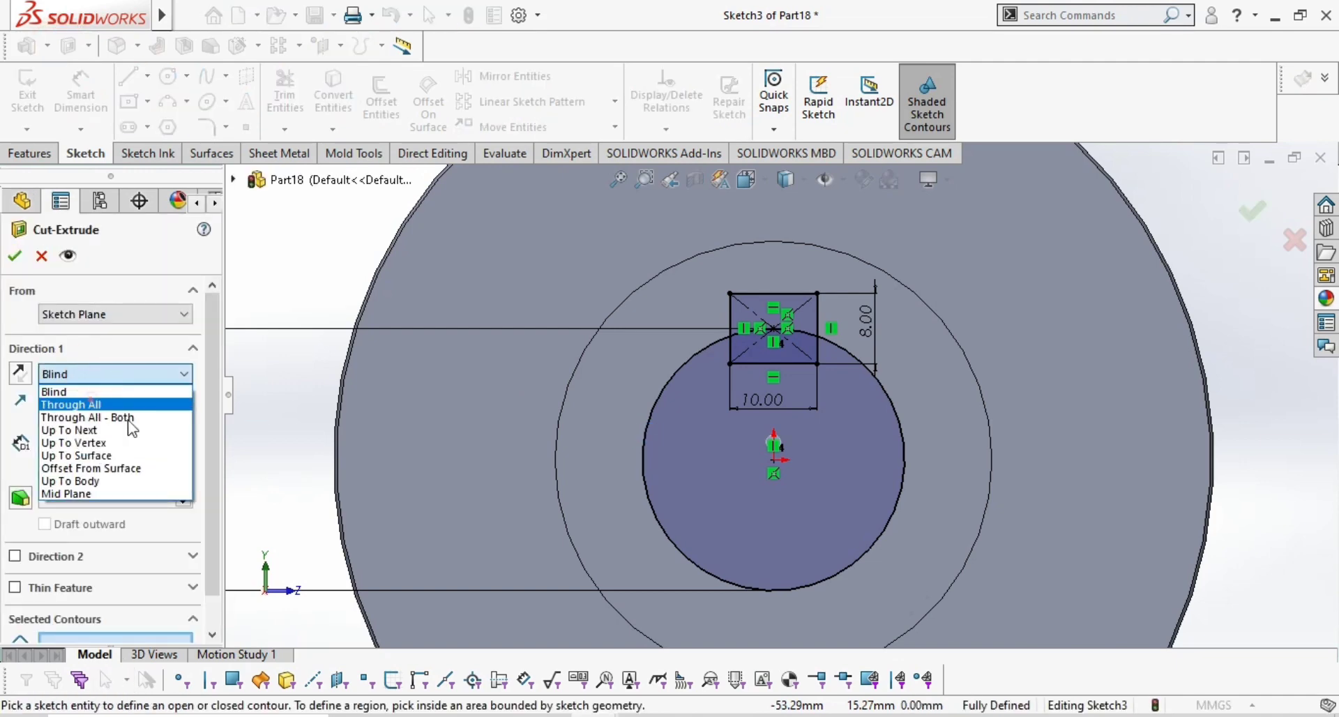
click(70, 405)
scroll(767, 526, up, 2)
middle_drag(767, 526, 733, 597)
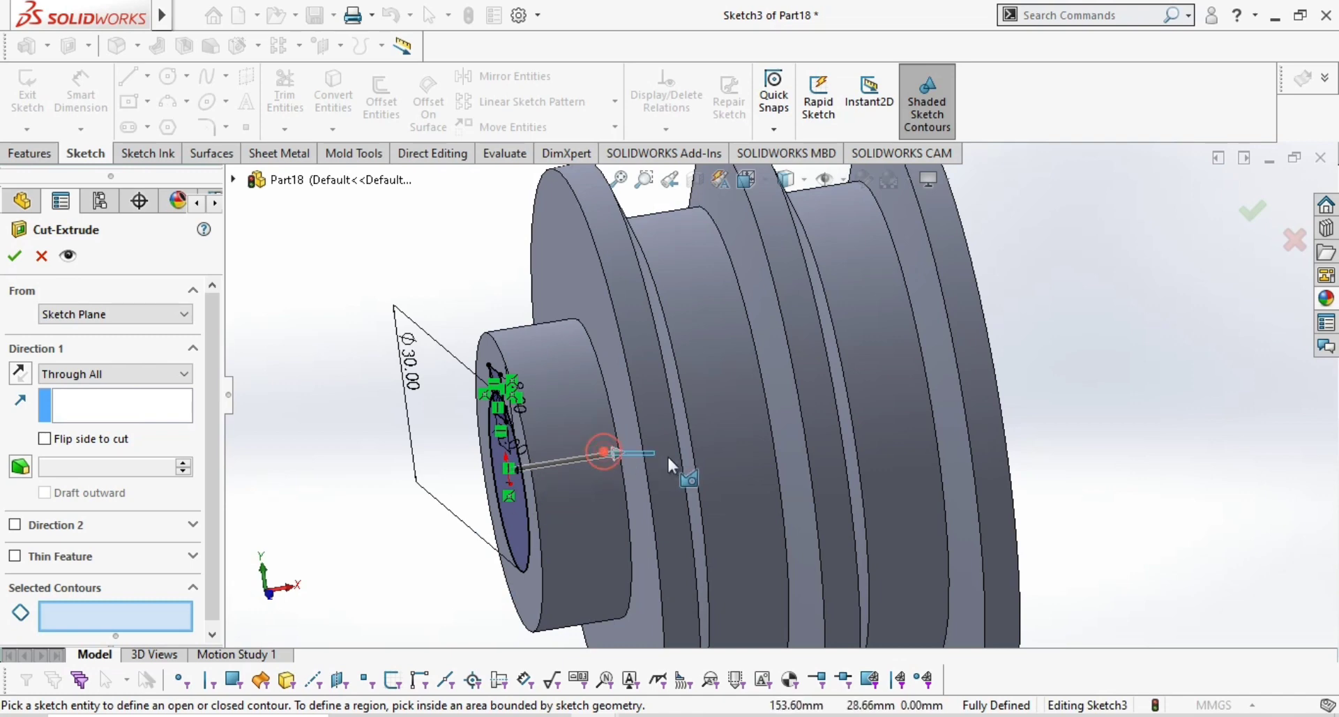
click(615, 453)
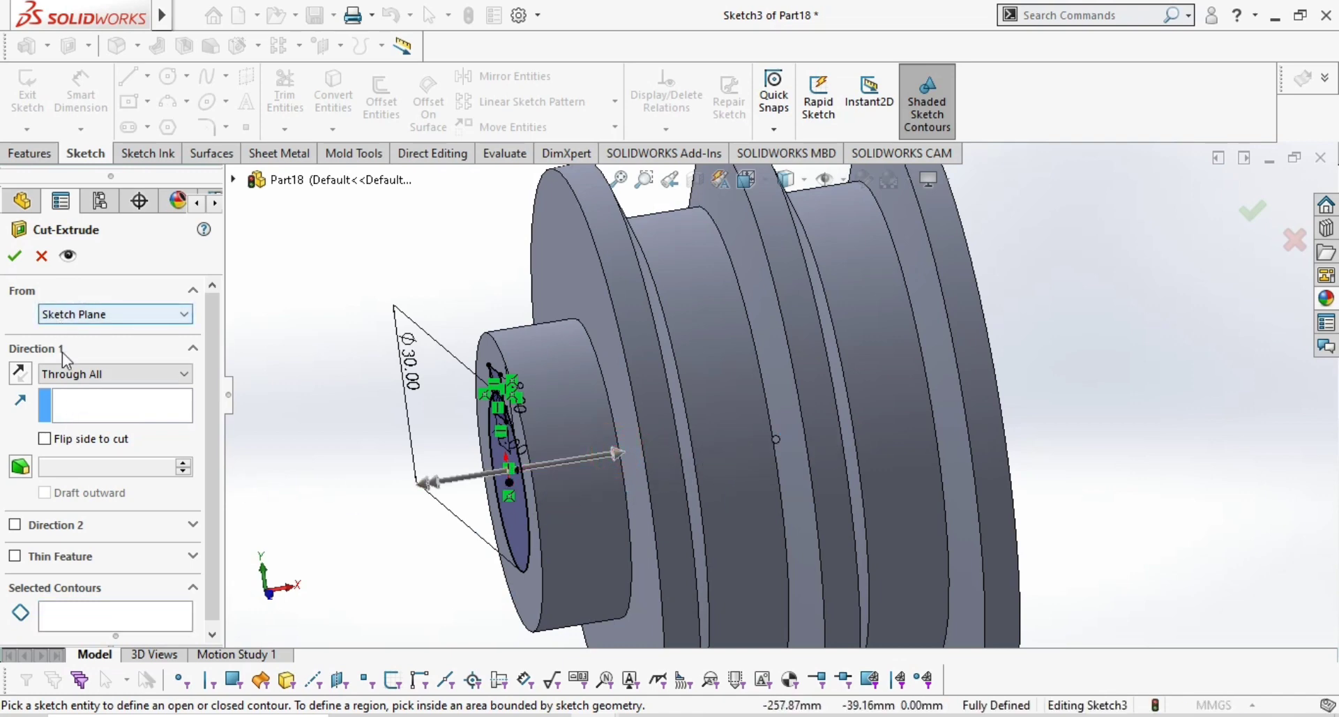
Select the circle and rectangle regions as the cut contours and complete the keyed bore through the whole pulley.
middle_drag(447, 591, 566, 559)
click(692, 490)
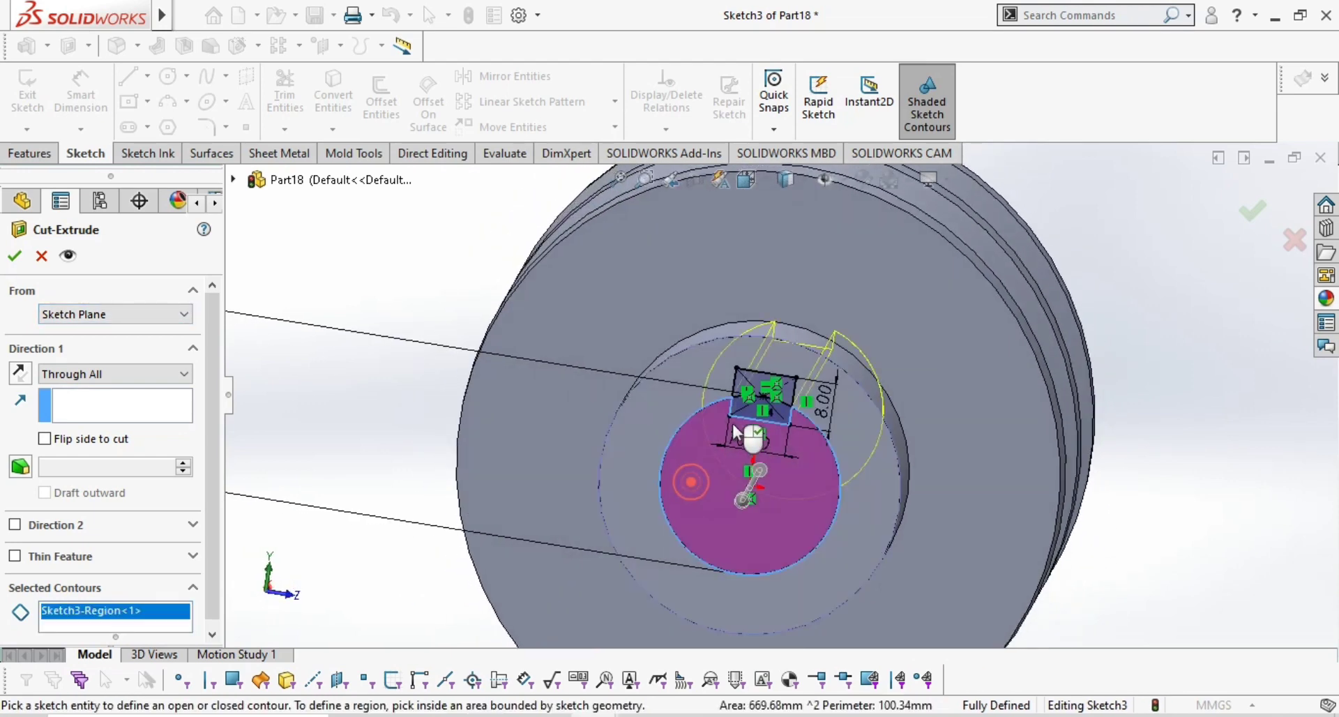
scroll(771, 375, down, 3)
click(762, 419)
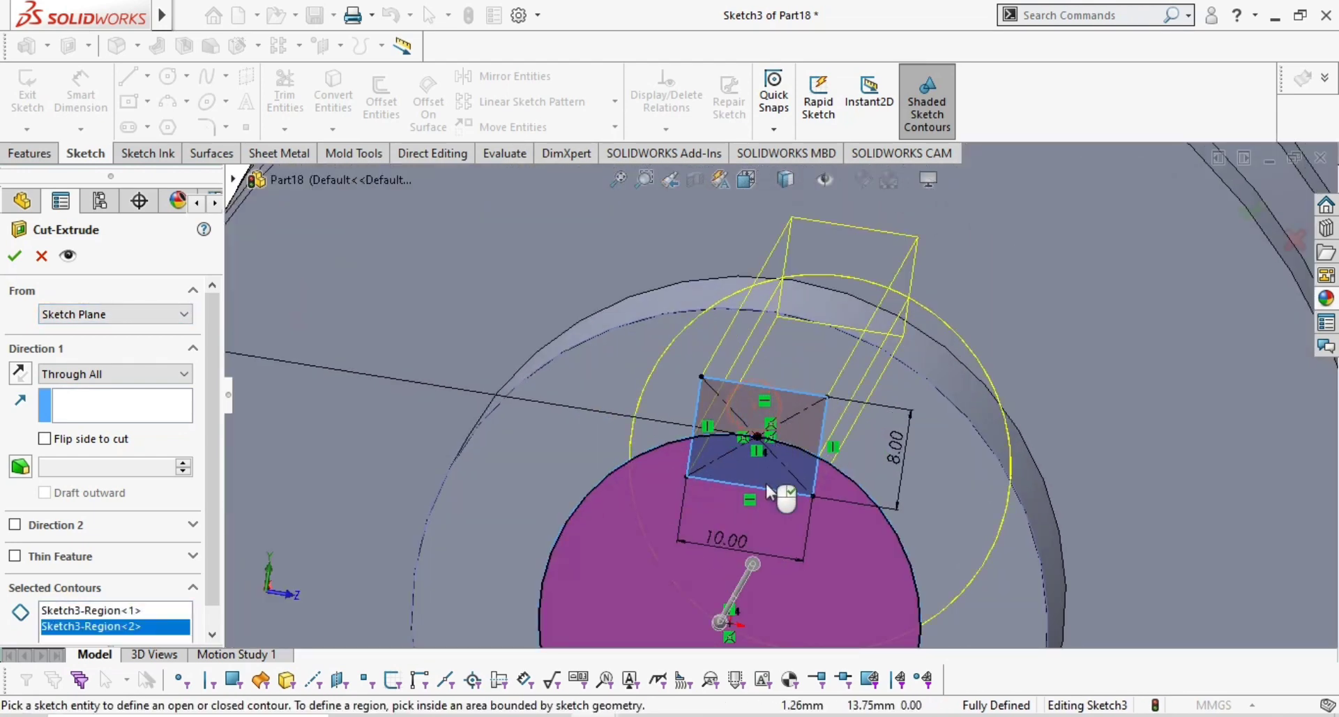
mouse_move(788, 500)
middle_down()
mouse_move(677, 570)
mouse_move(604, 572)
middle_up()
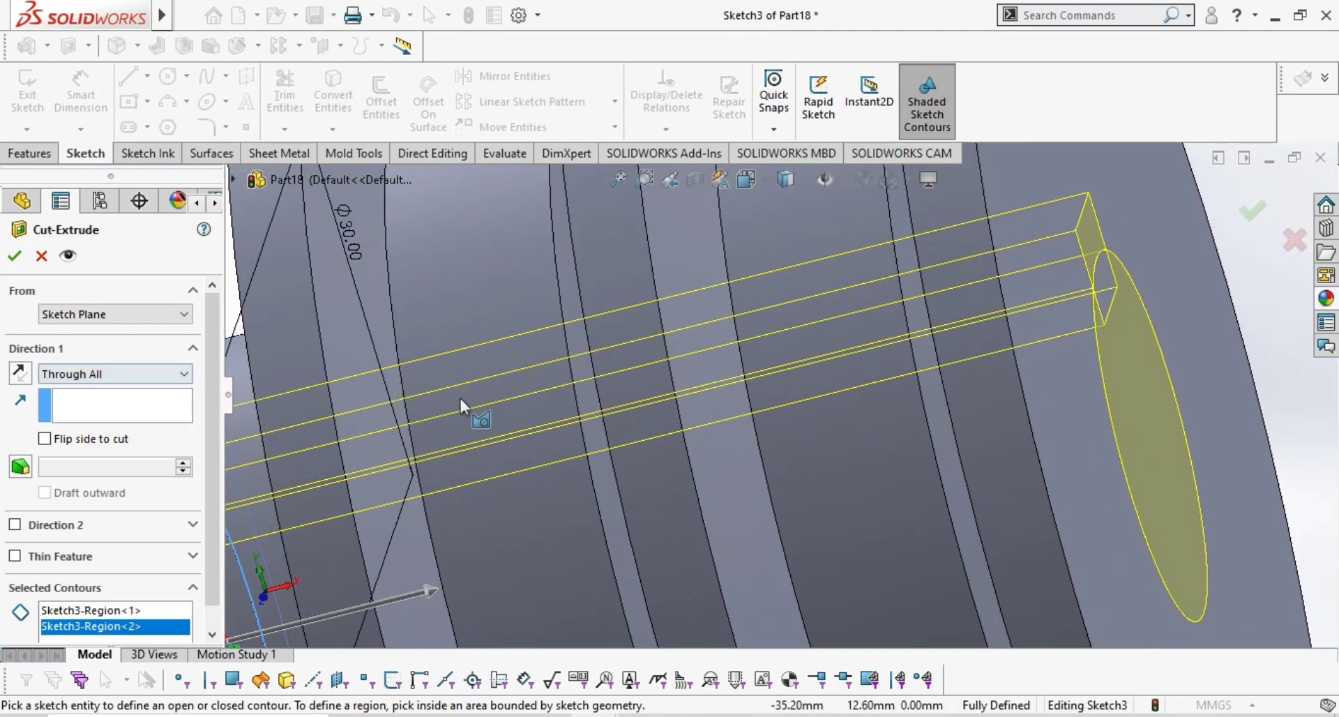
middle_drag(498, 499, 729, 465)
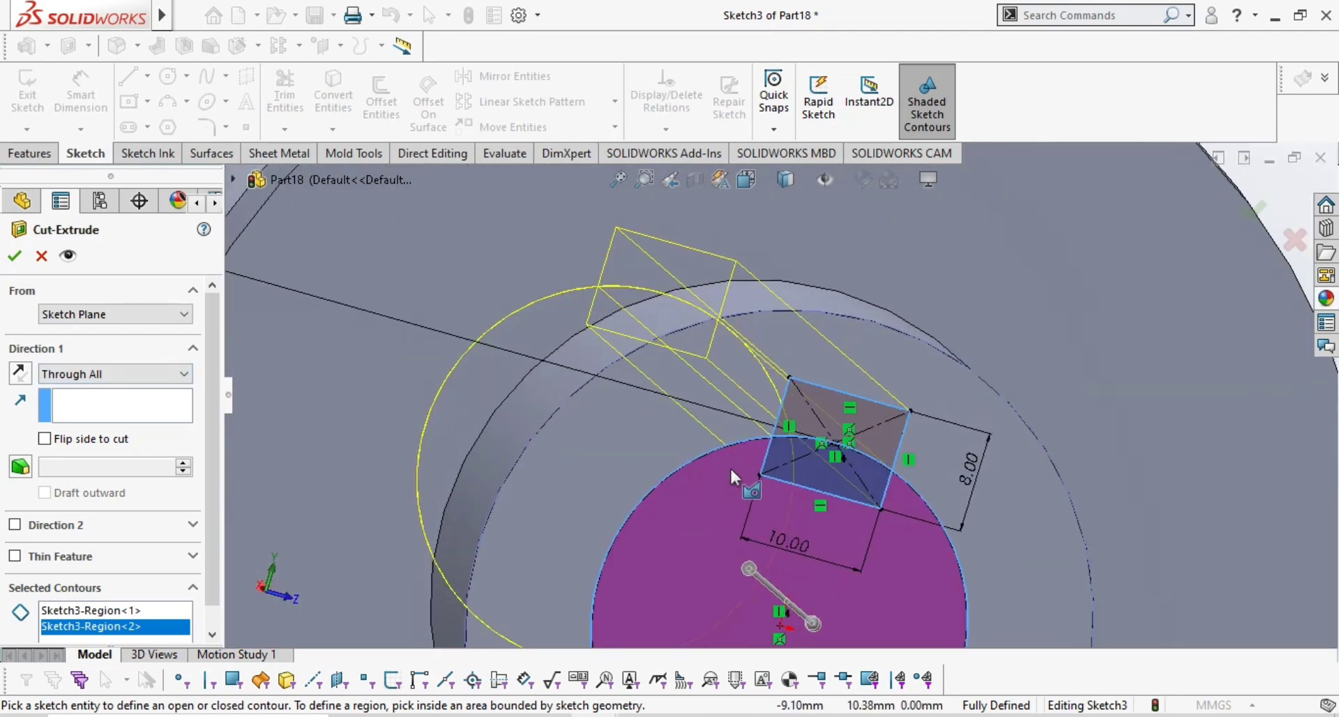
click(803, 472)
mouse_move(843, 508)
middle_down()
mouse_move(678, 550)
mouse_move(525, 531)
middle_up()
click(16, 256)
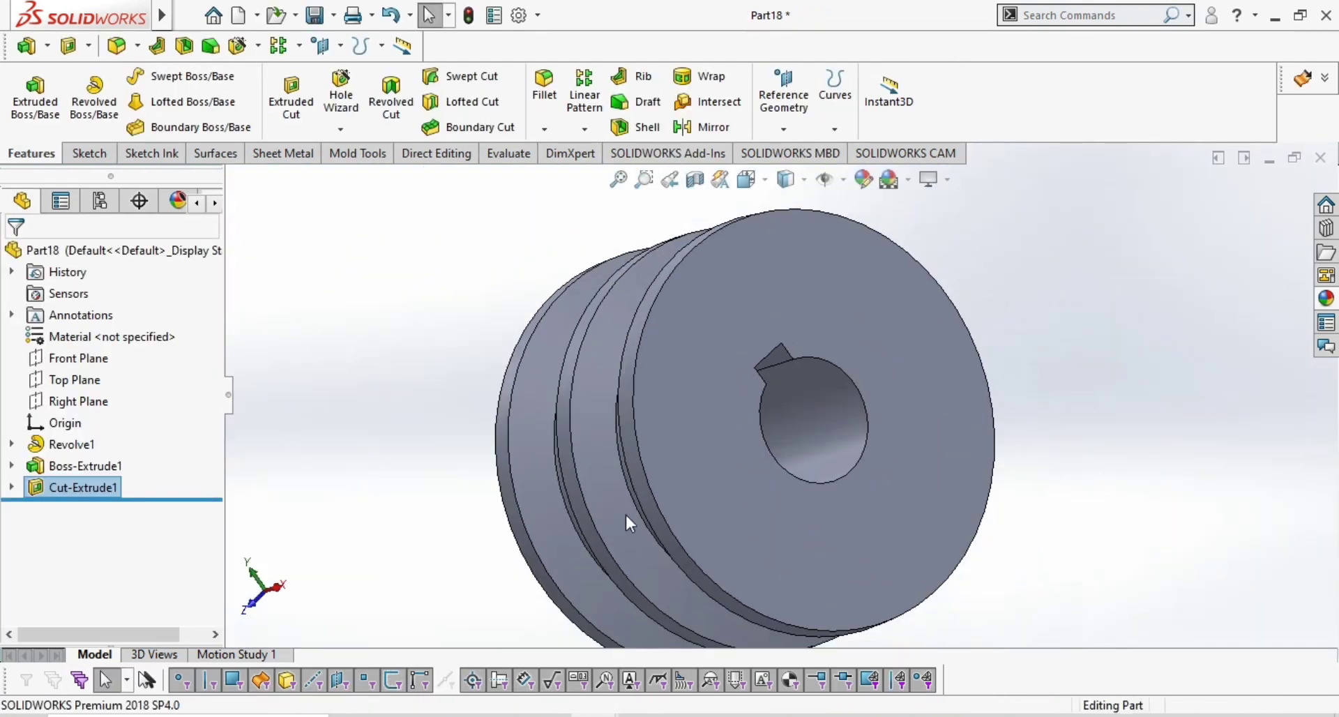
Fillet the circular edge where the boss meets the pulley's end face with a symmetric 4 mm radius.
middle_drag(626, 515, 765, 522)
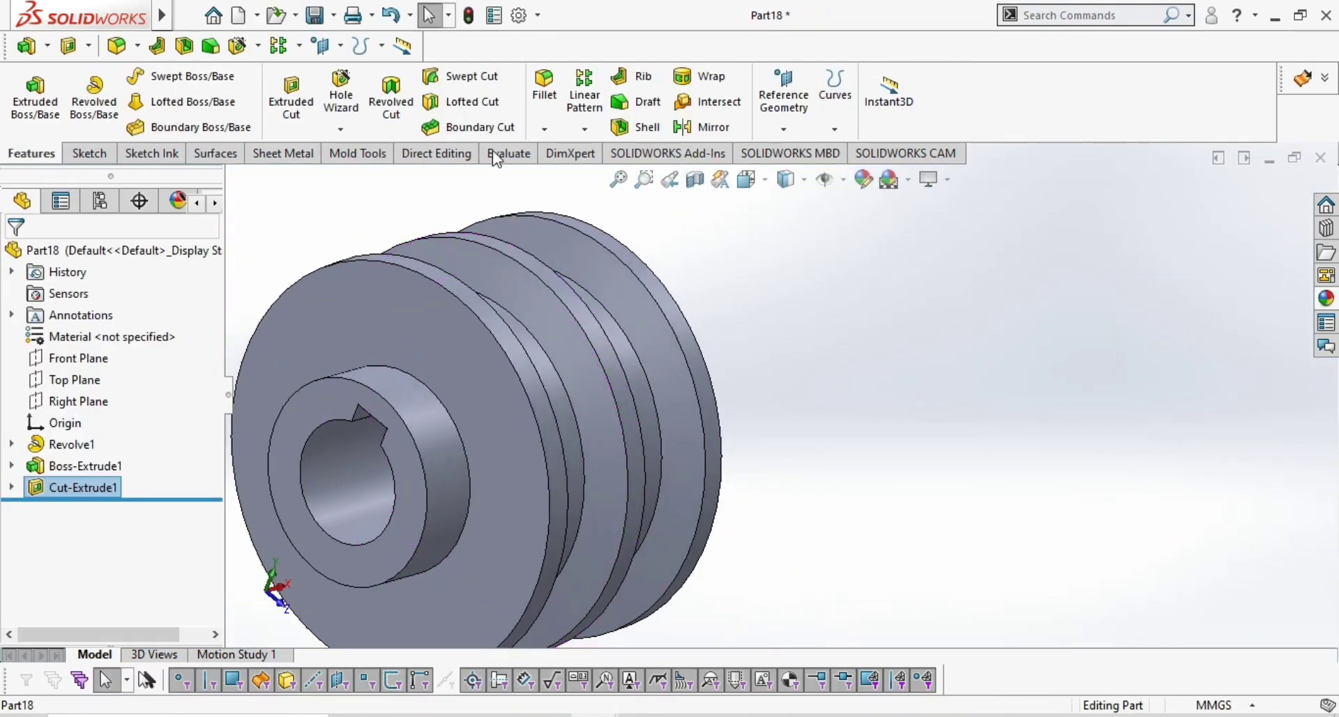
click(455, 426)
scroll(77, 610, down, 3)
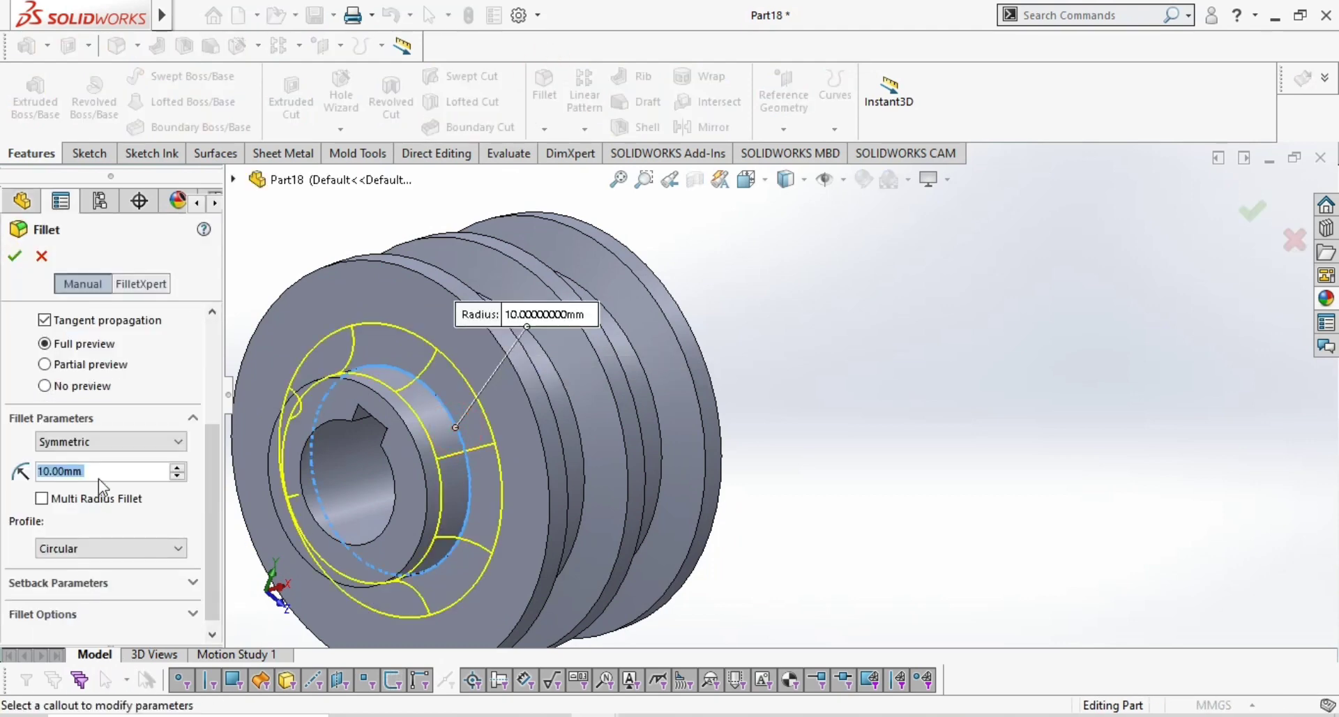
text(5)
key(Return)
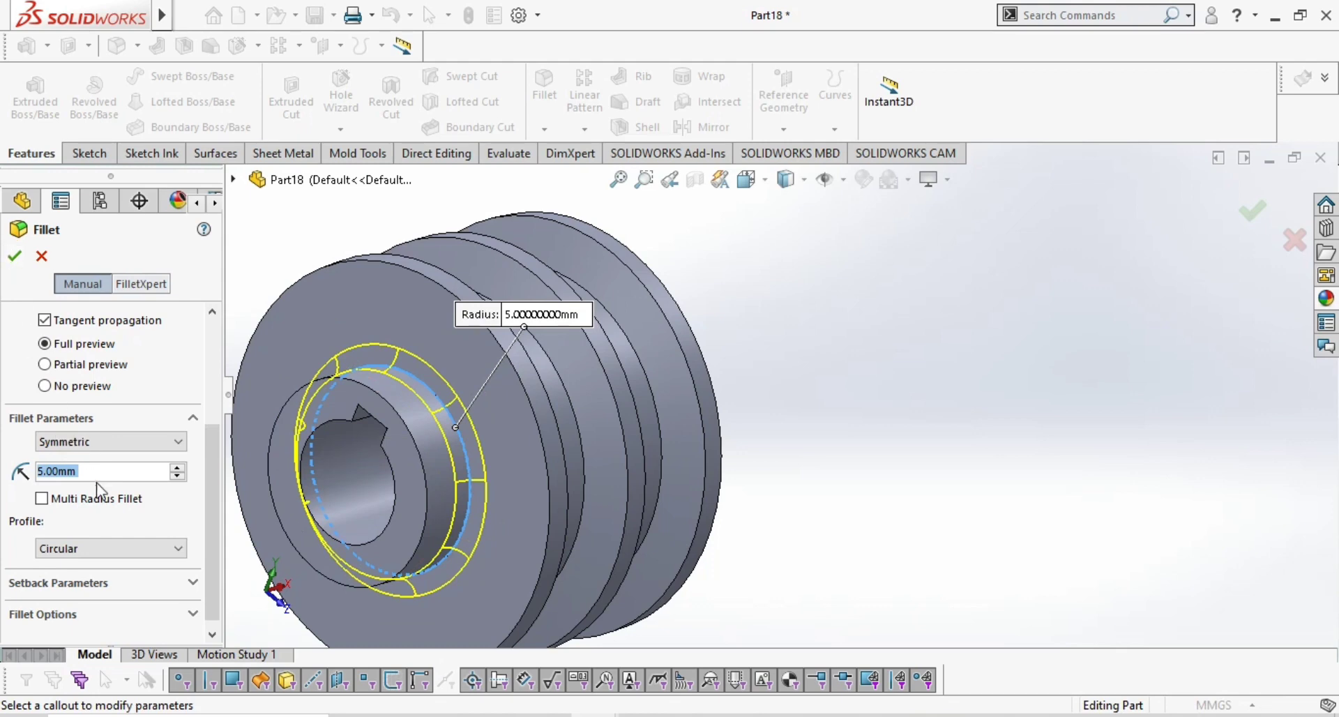
text(4)
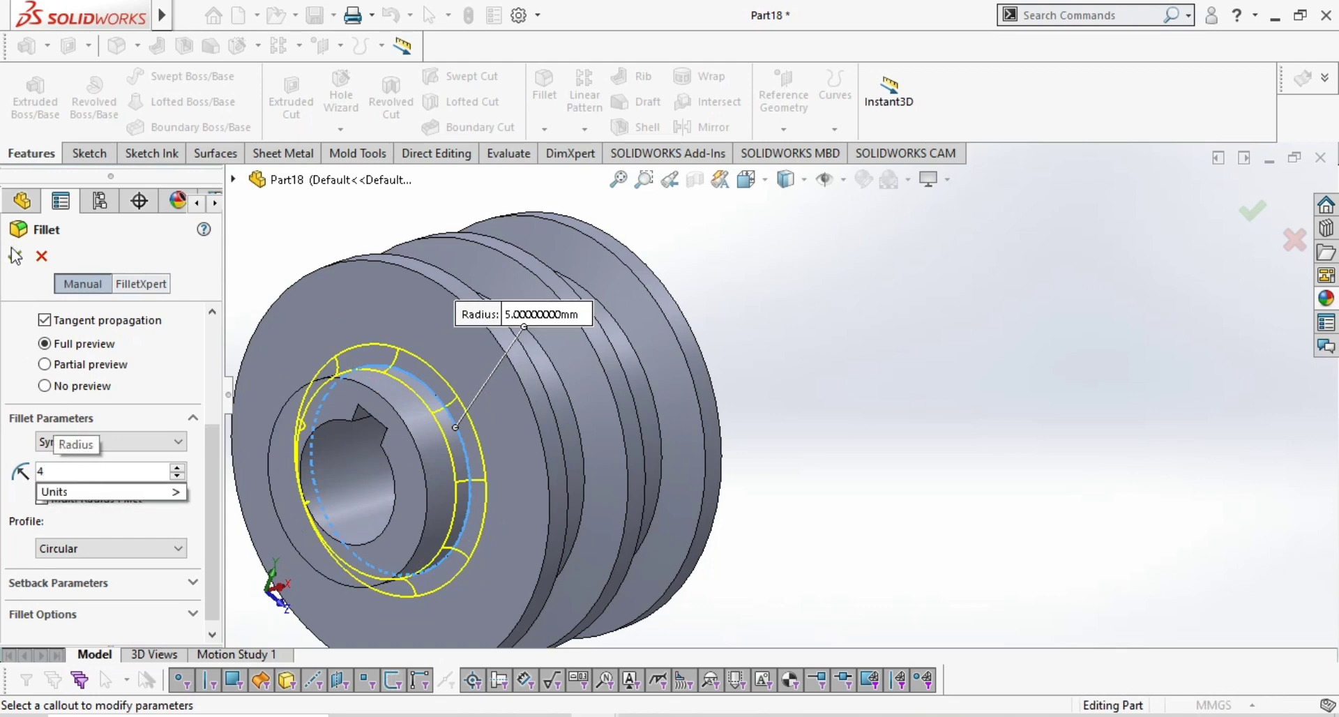
key(Return)
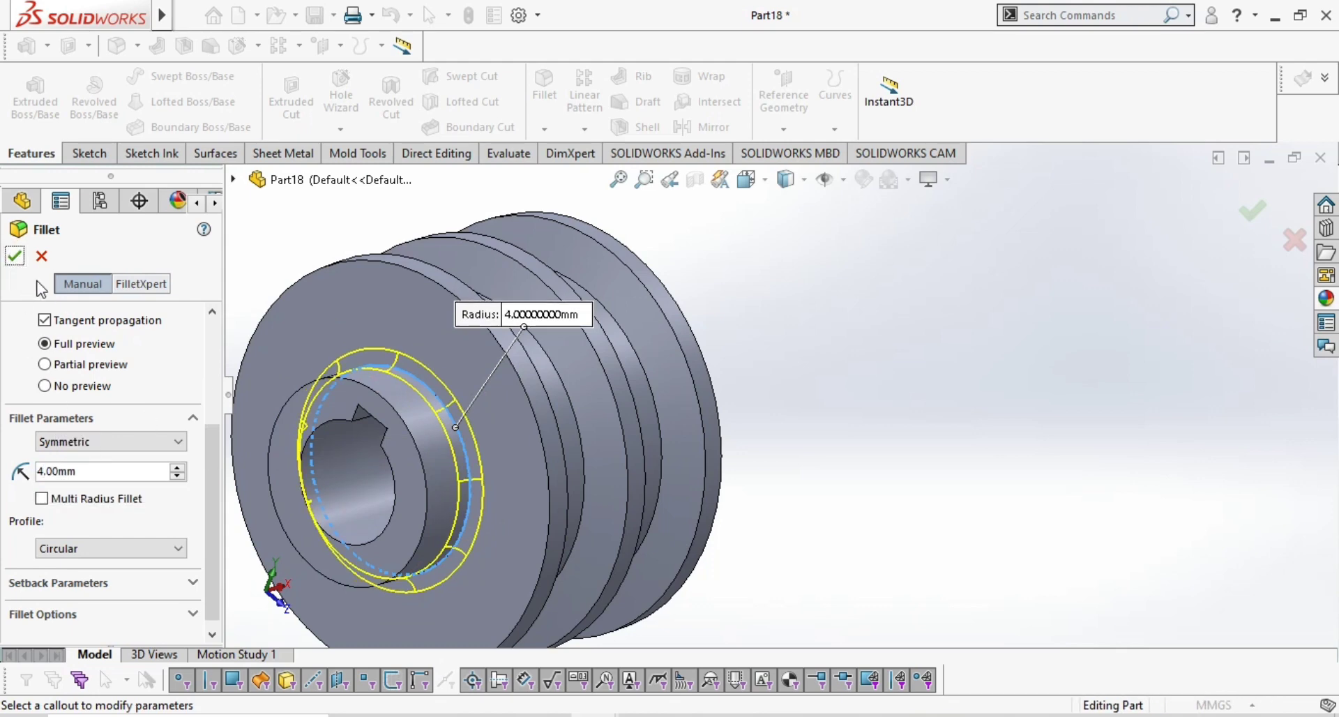
key(Return)
Chamfer the edges of the keyed bore's cylindrical face with a 1 mm distance at 45 degrees.
middle_drag(434, 558, 459, 603)
click(544, 129)
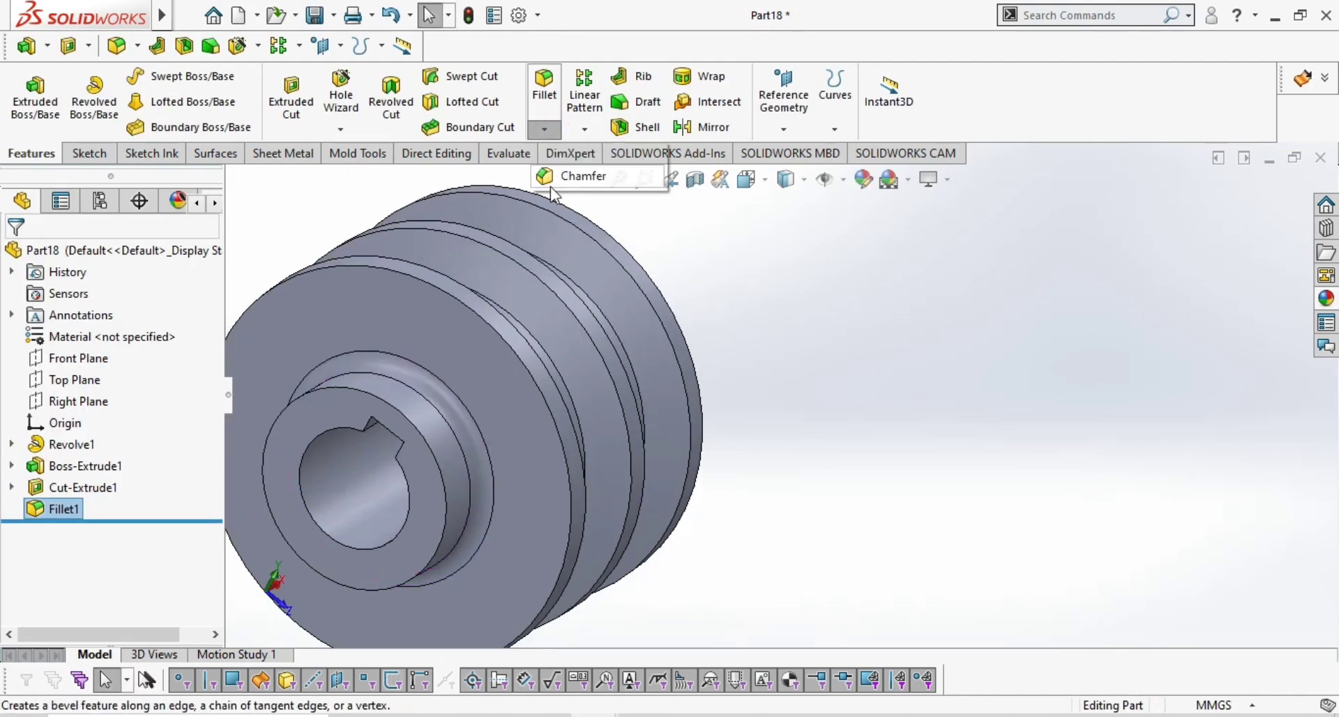
click(566, 174)
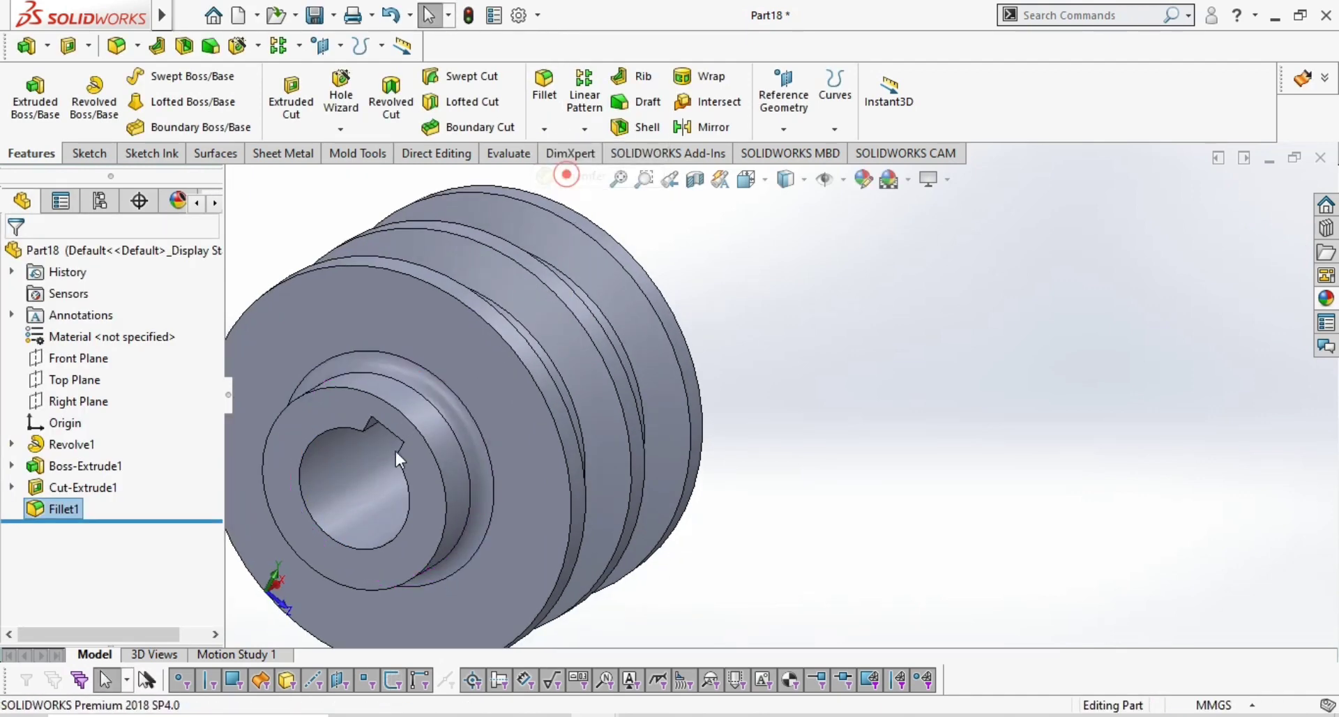
click(342, 541)
middle_drag(237, 595, 197, 556)
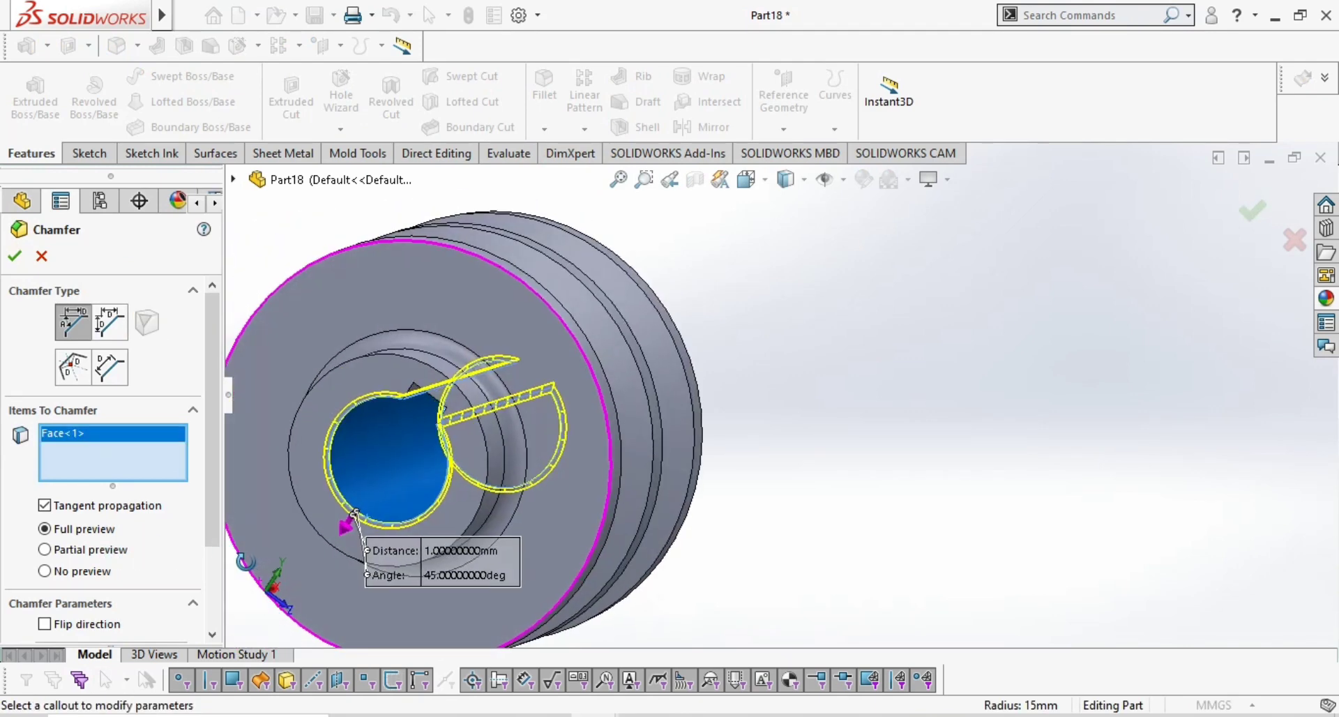
scroll(62, 519, down, 3)
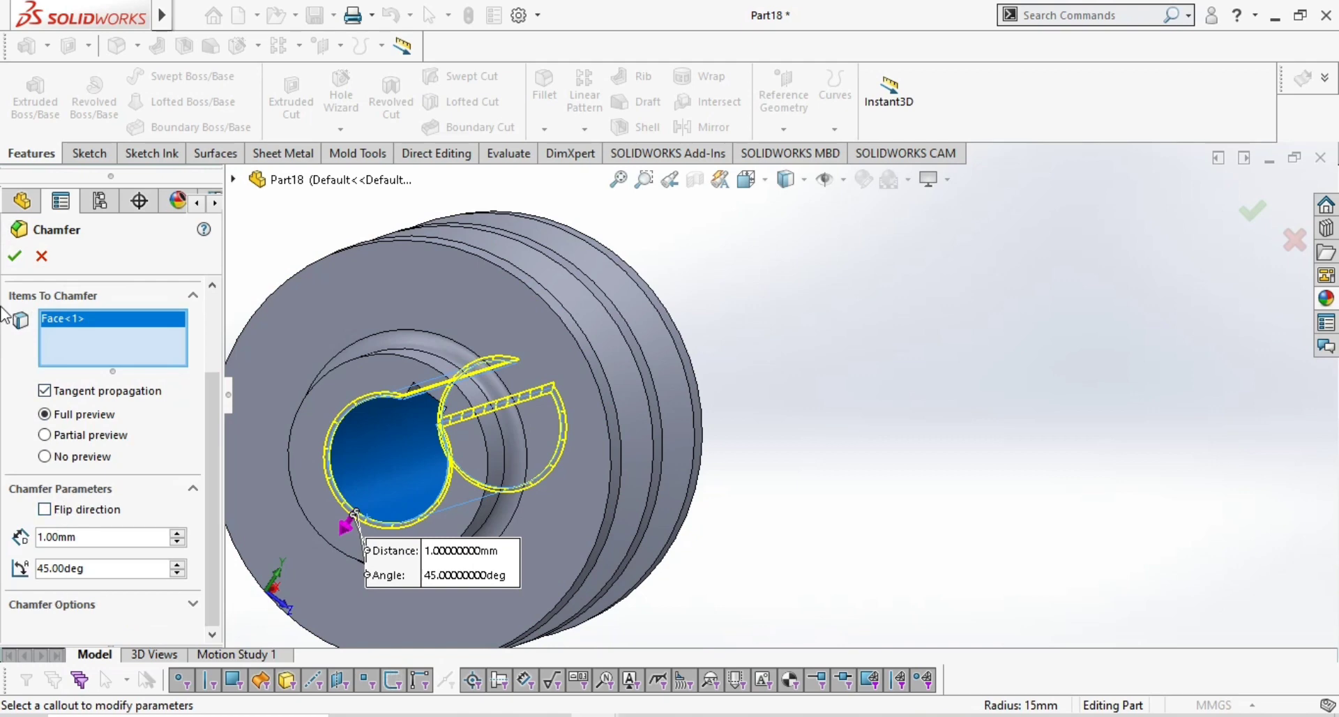
key(Return)
Apply the polished brass metal appearance to the whole pulley and inspect the finished model from several angles.
middle_drag(412, 571, 377, 613)
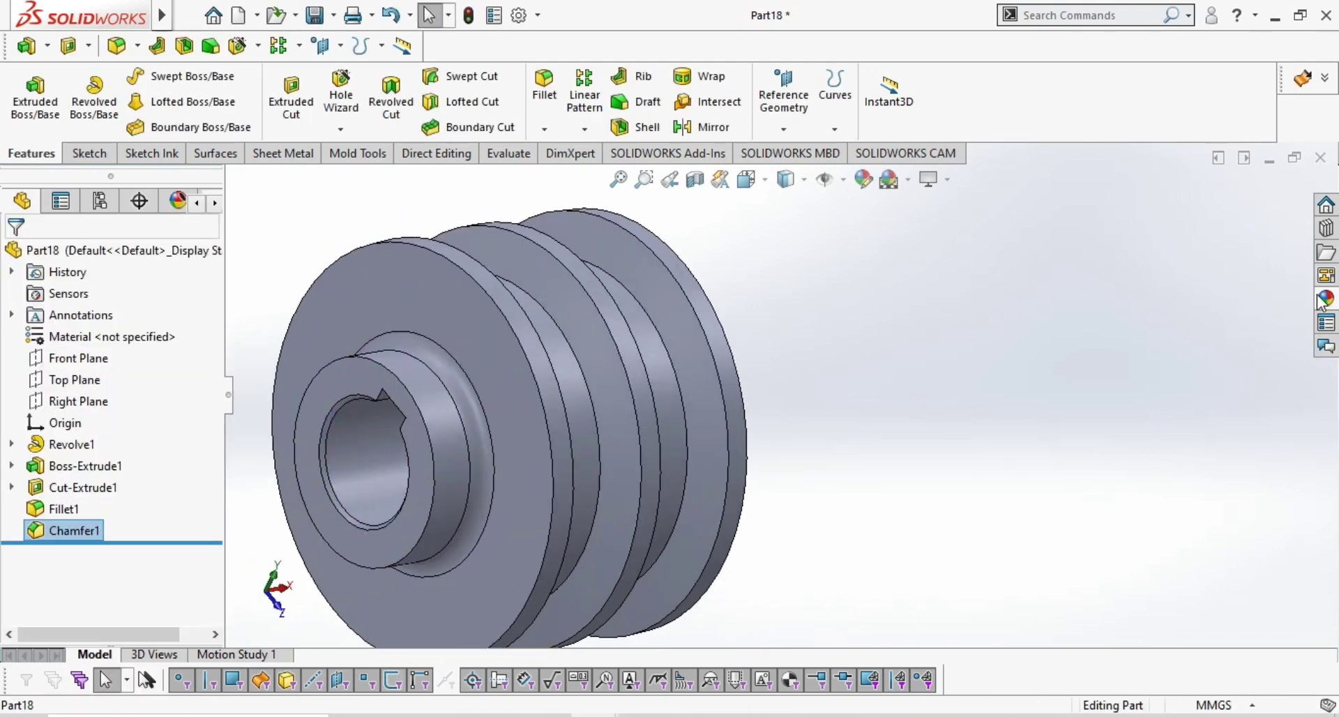
click(1323, 298)
click(785, 576)
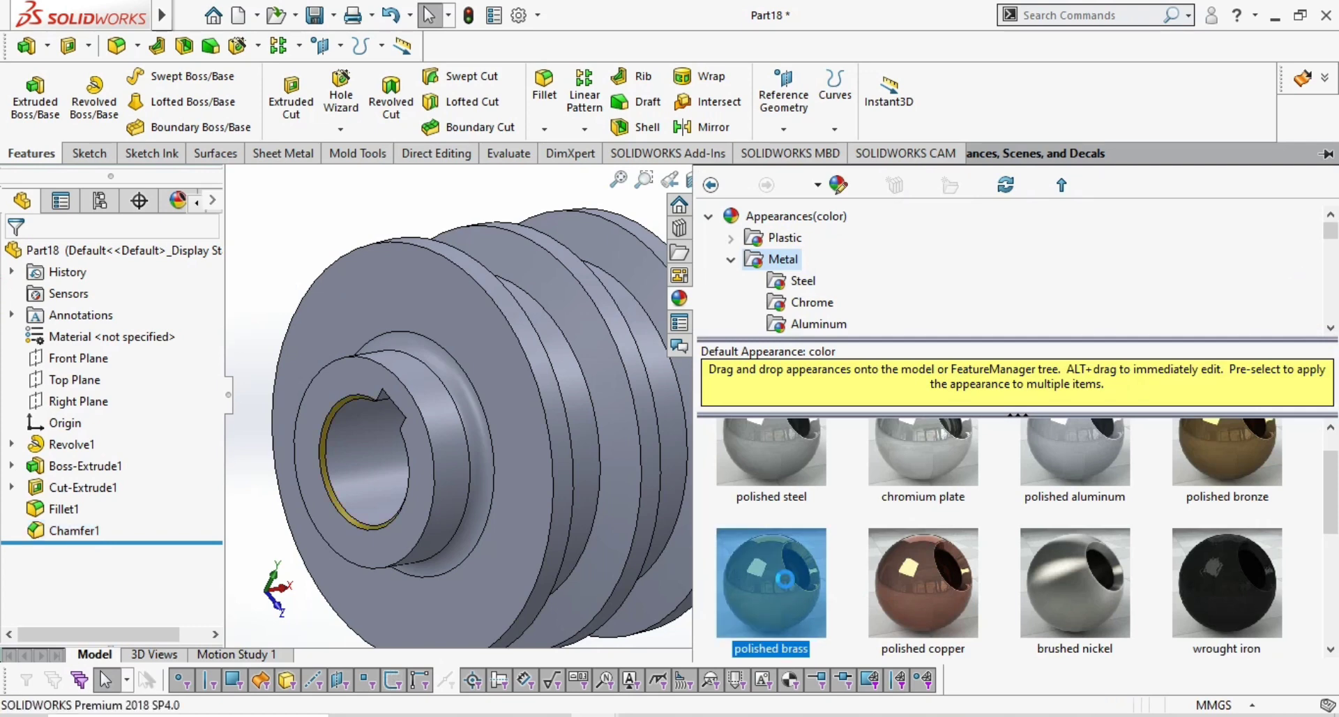
scroll(541, 530, up, 4)
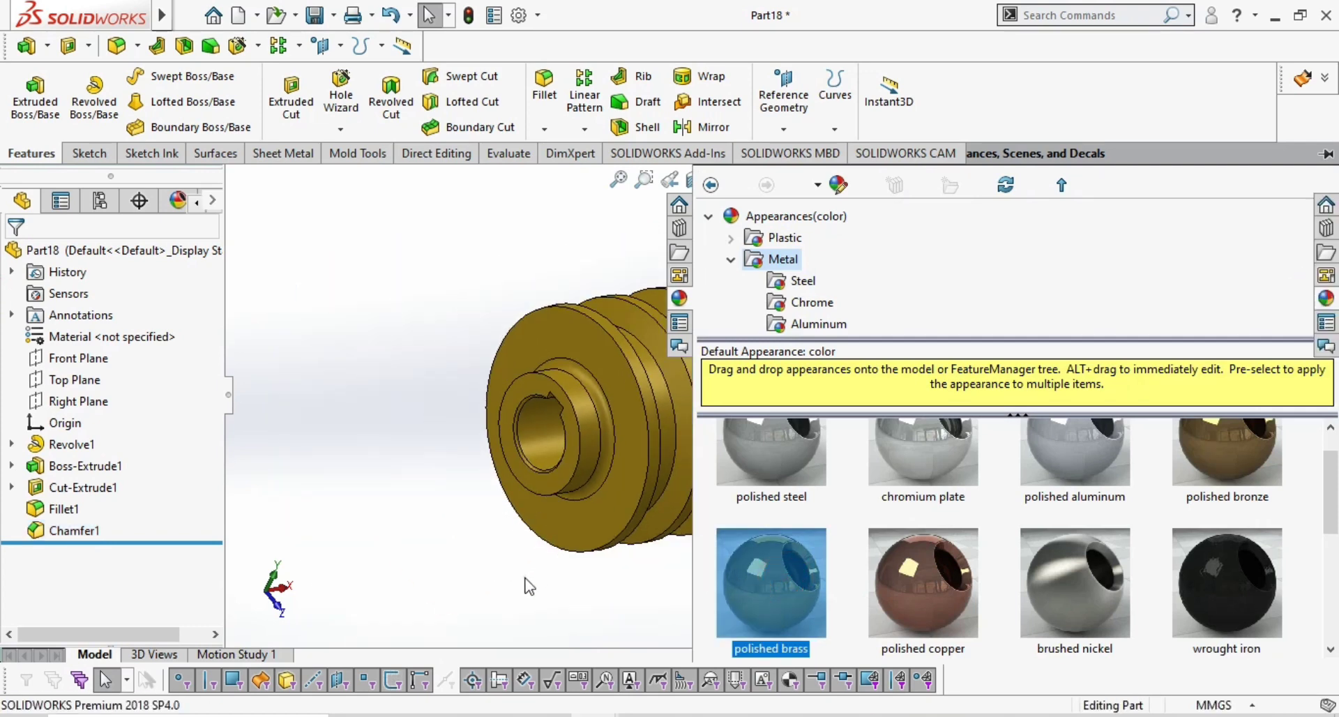
click(525, 577)
middle_drag(786, 572, 683, 371)
scroll(717, 479, down, 4)
middle_drag(715, 473, 789, 555)
scroll(698, 515, up, 2)
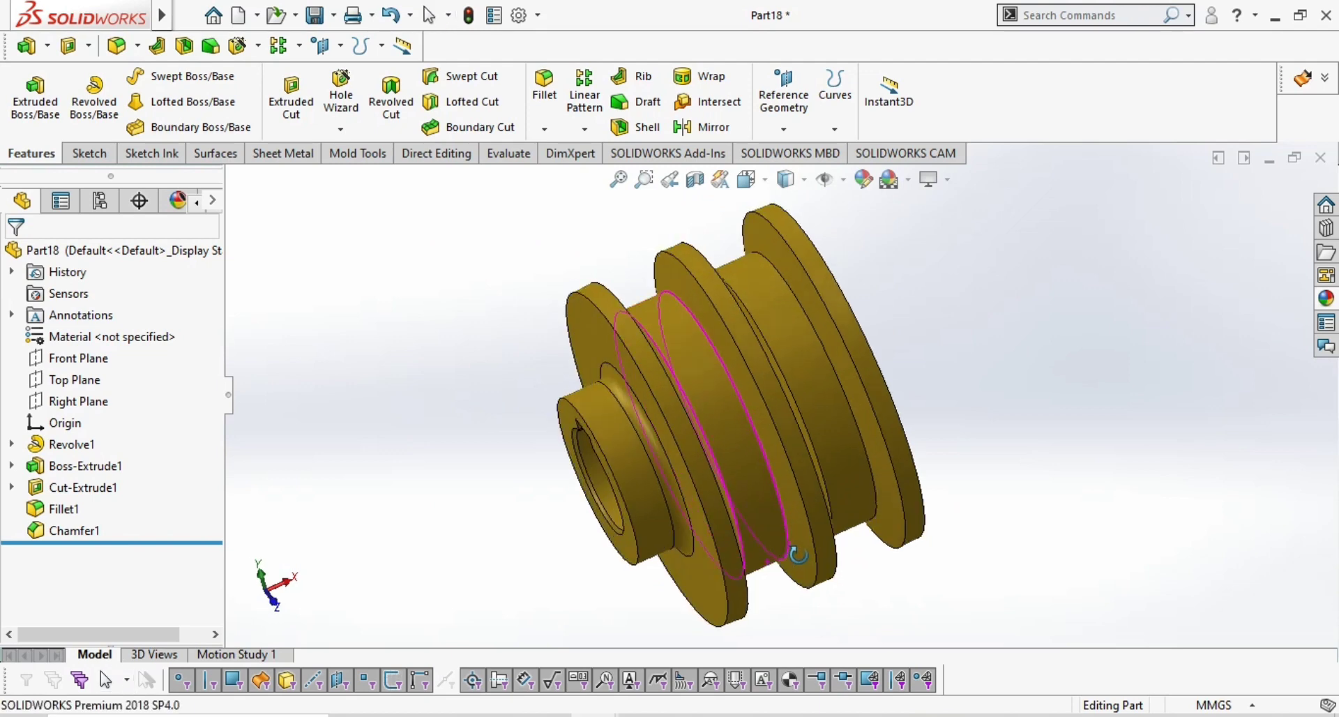